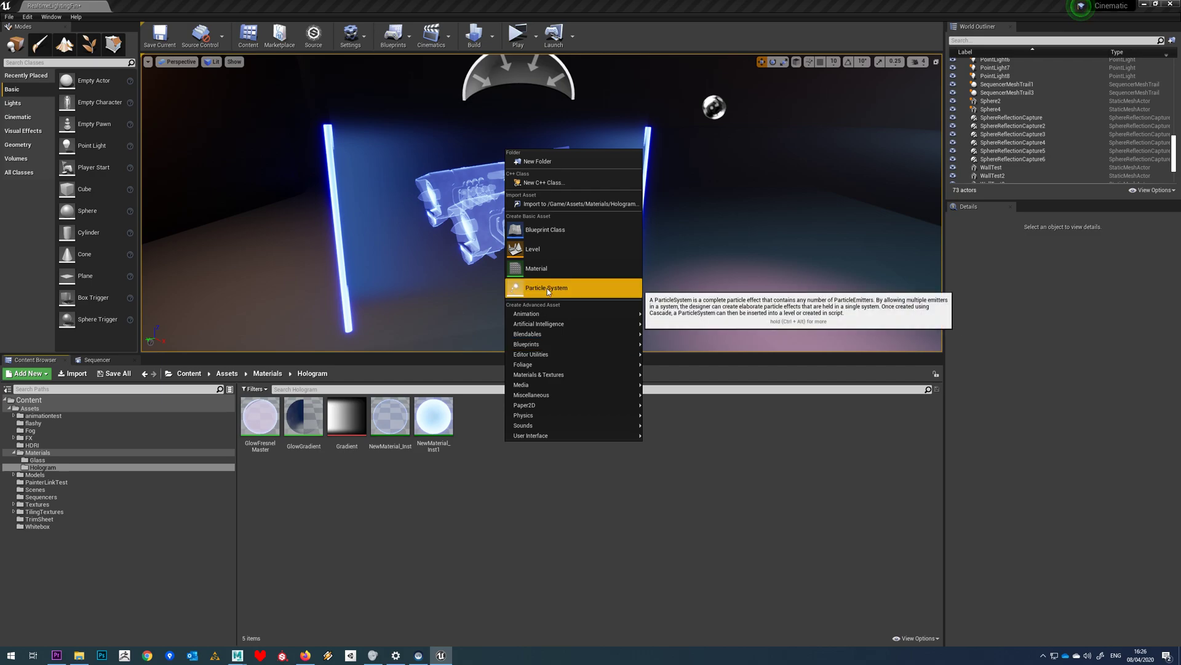
- Create a particle system named FXHologramSmoke in the Hologram materials folder
text(FX)
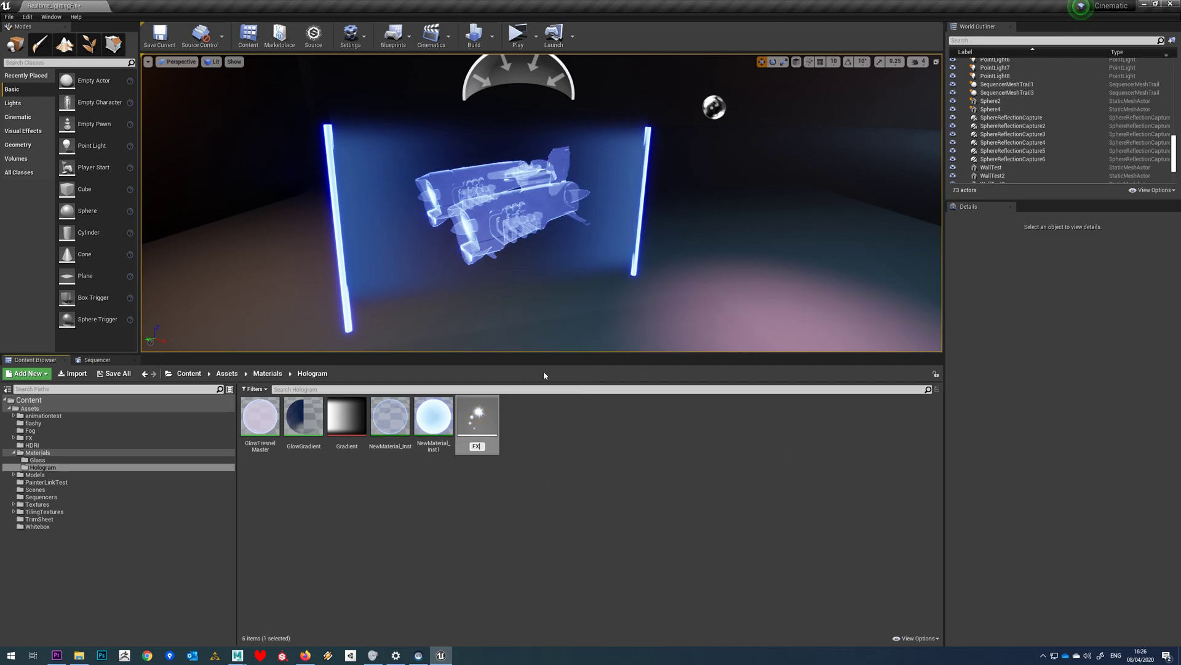
text(HologramSmoke)
key(Return)
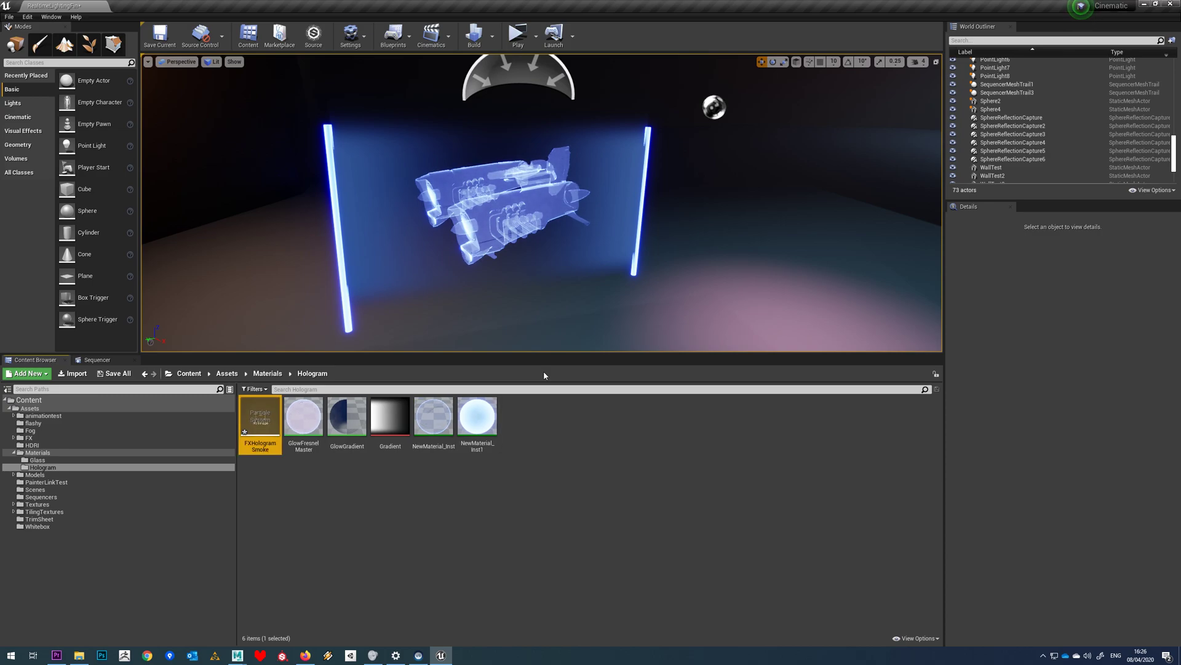
- Open the FXHologramSmoke particle system for editing and place an instance in the level at the base of the nearer light bar
double_click(255, 420)
drag(243, 418, 364, 312)
drag(662, 396, 748, 249)
click(729, 413)
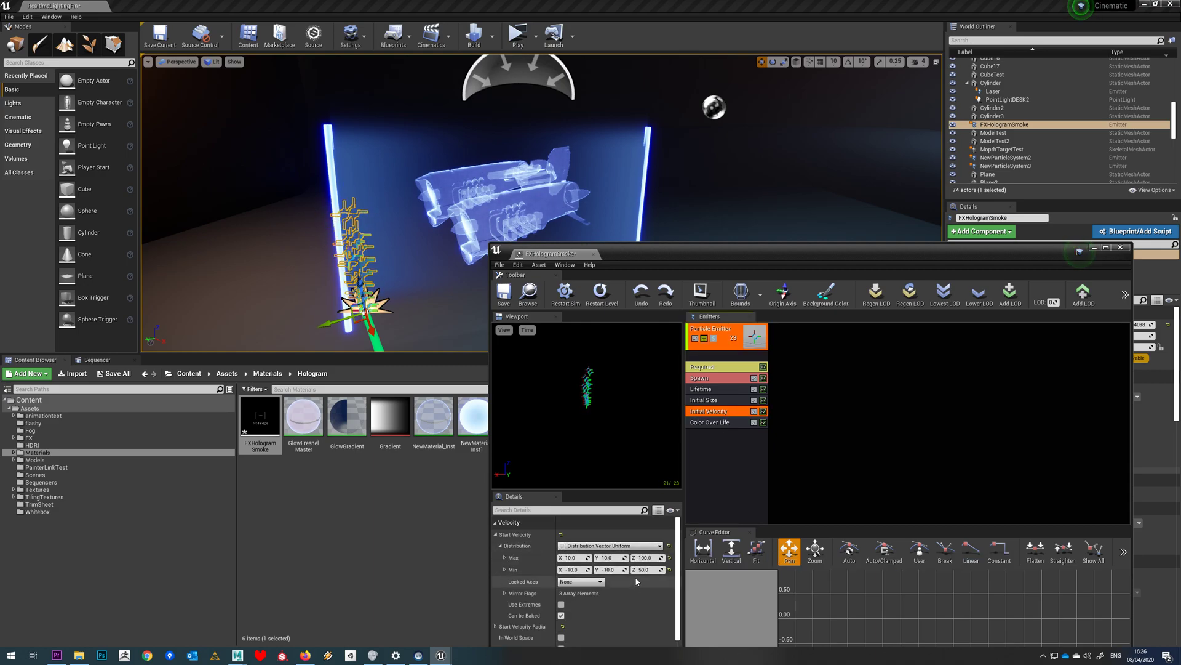
- Rotate the placed smoke emitter to -90 degrees about X so its particles travel sideways
right_drag(431, 203, 512, 252)
key(e)
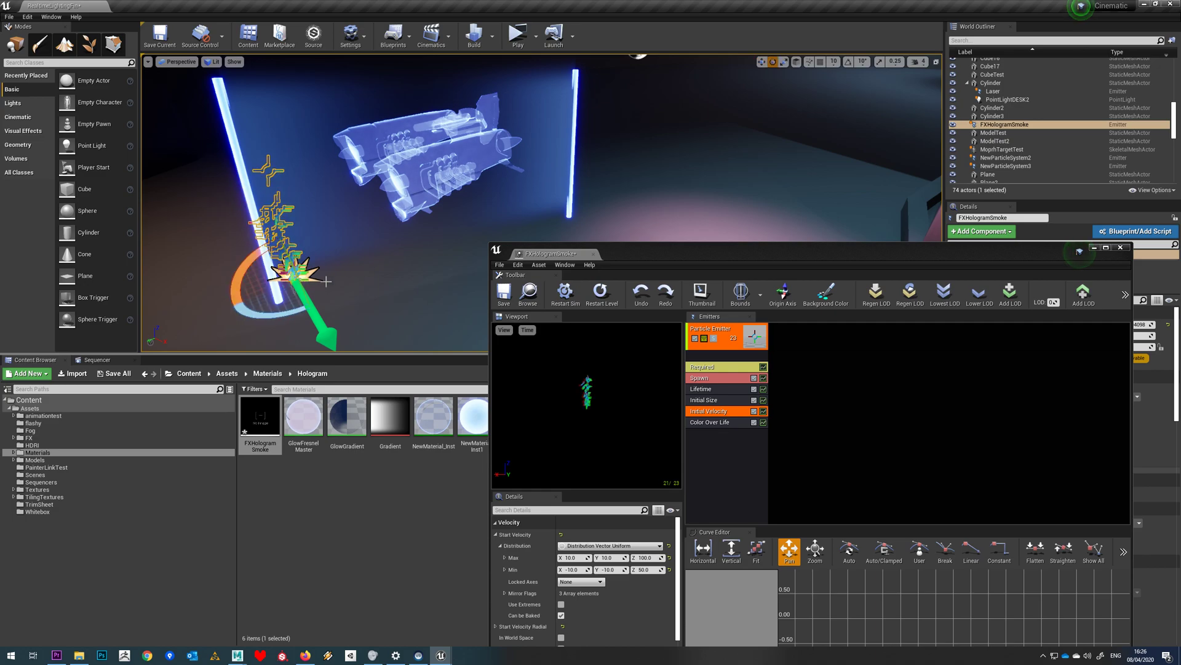
drag(277, 322, 363, 255)
drag(733, 252, 594, 406)
click(1048, 337)
text(-90)
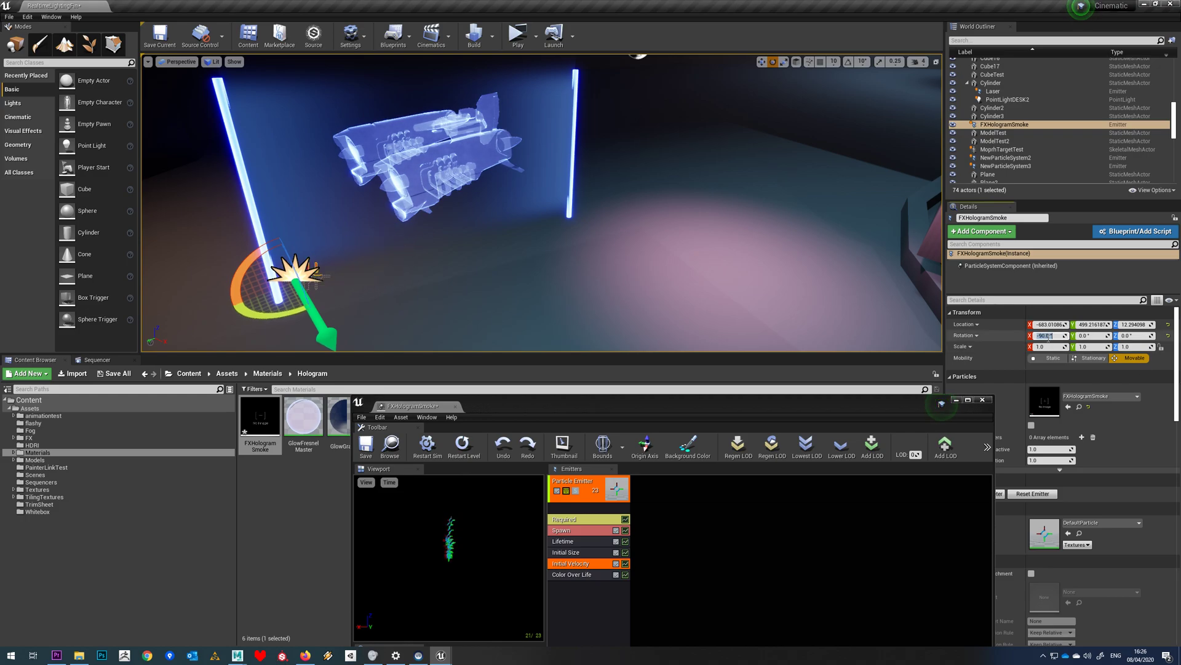
- Add an Initial Location module to the FXHologramSmoke particle emitter
drag(676, 406, 837, 153)
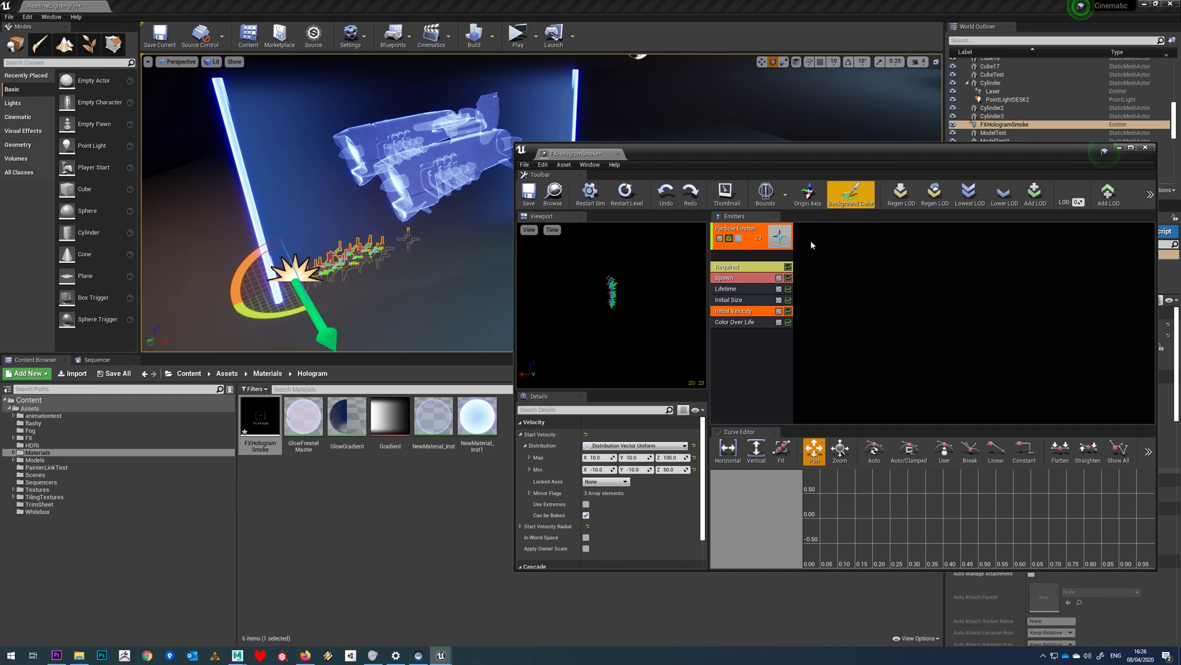
click(741, 336)
right_click(741, 334)
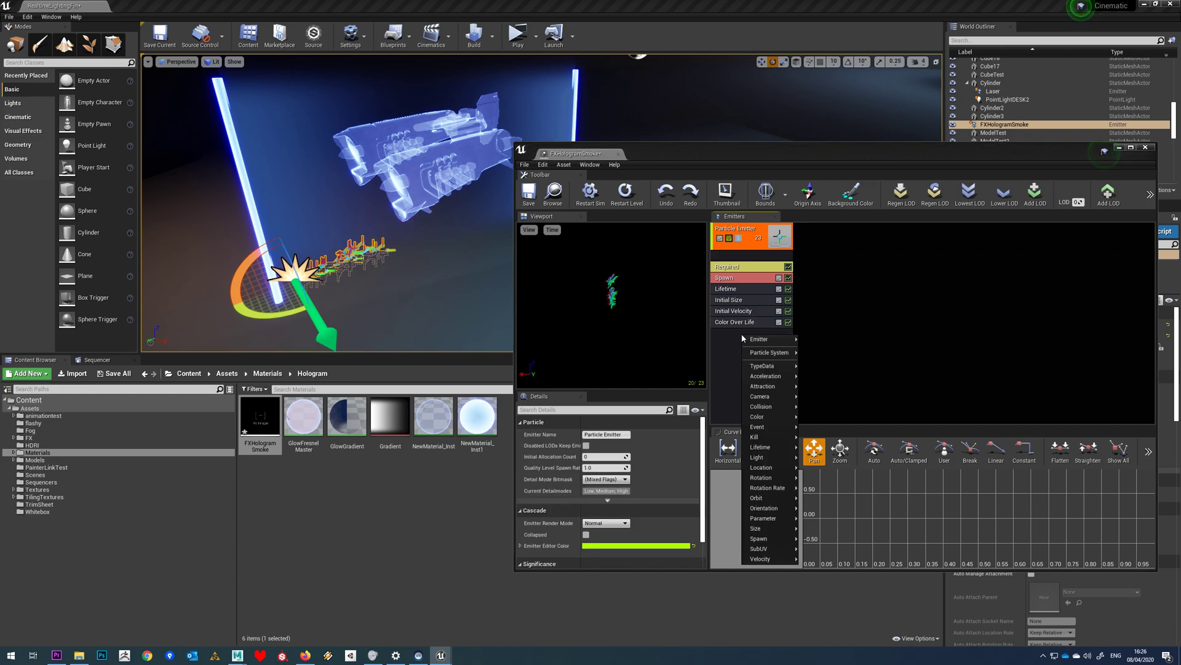
mouse_move(774, 467)
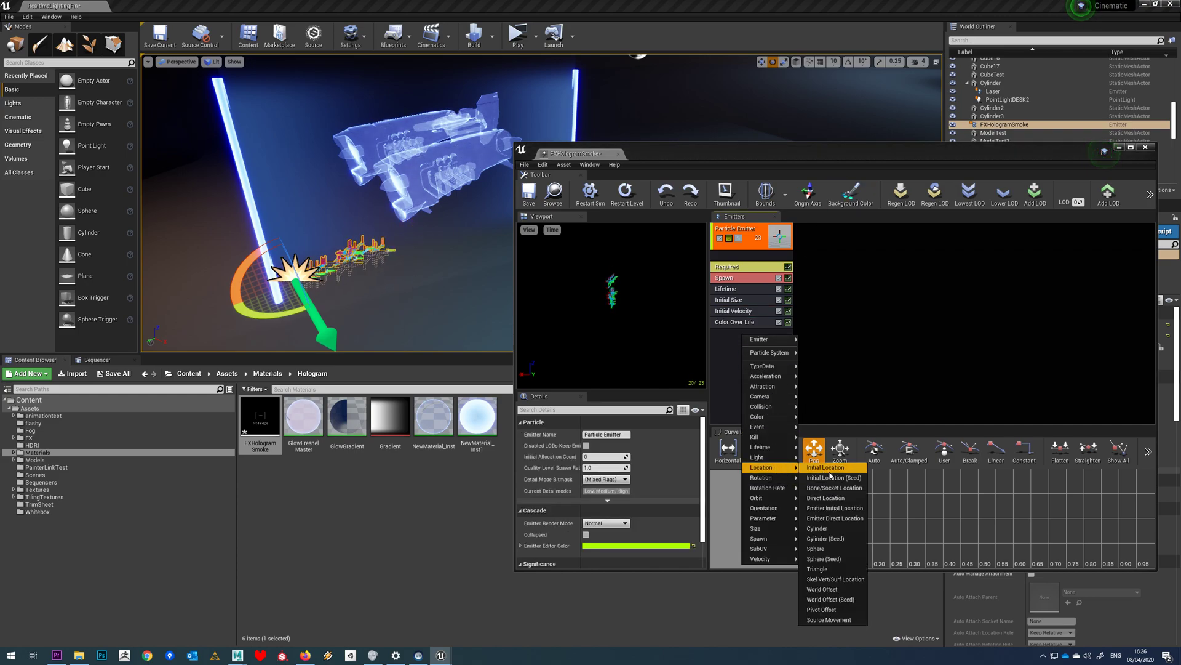
click(828, 469)
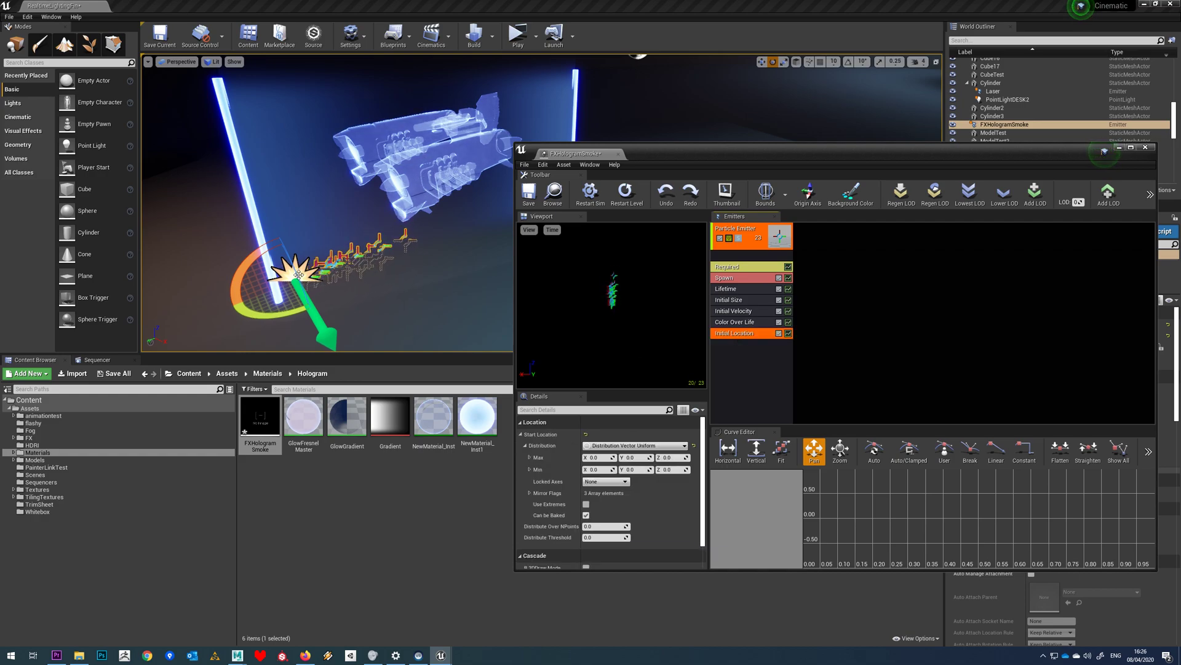
- Set the Initial Location's minimum Y to 150 and check the particle spread against the light bar
click(638, 470)
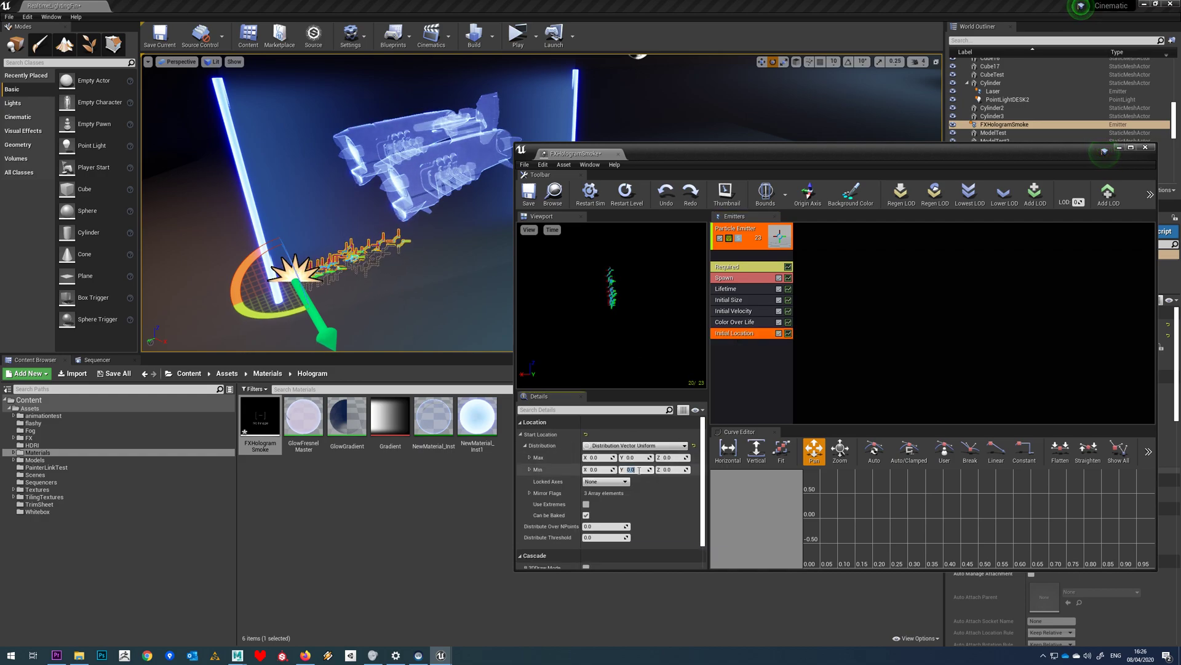
text(150)
key(Return)
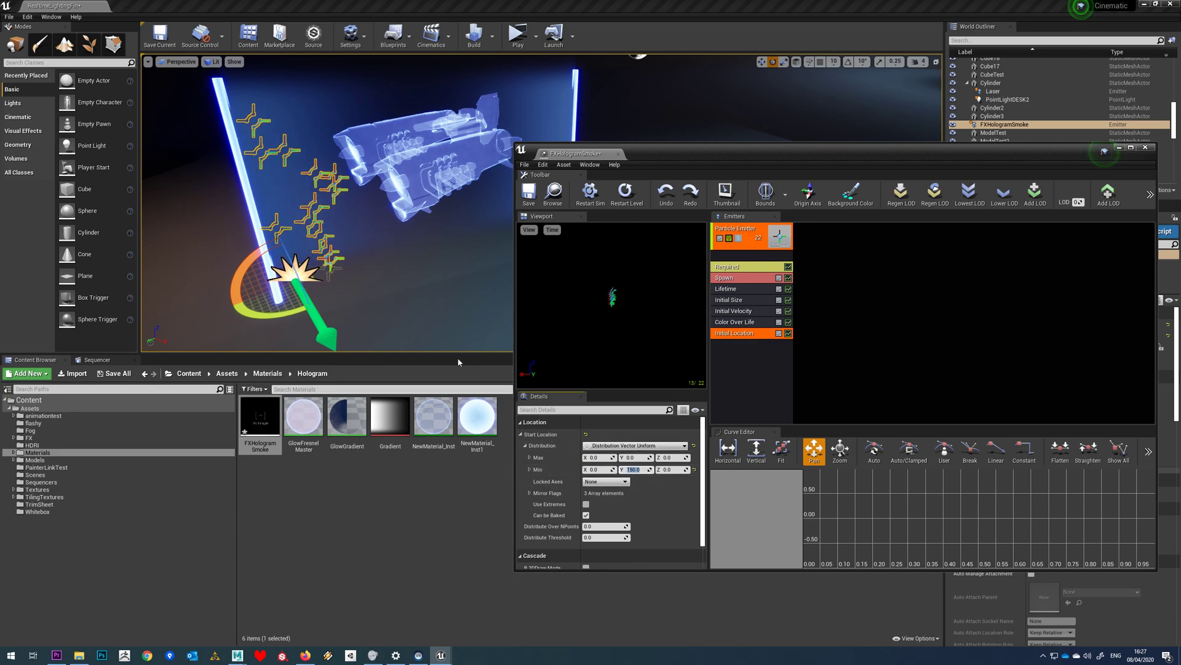
mouse_move(397, 287)
right_down()
mouse_move(492, 286)
mouse_move(406, 277)
mouse_move(397, 287)
right_up()
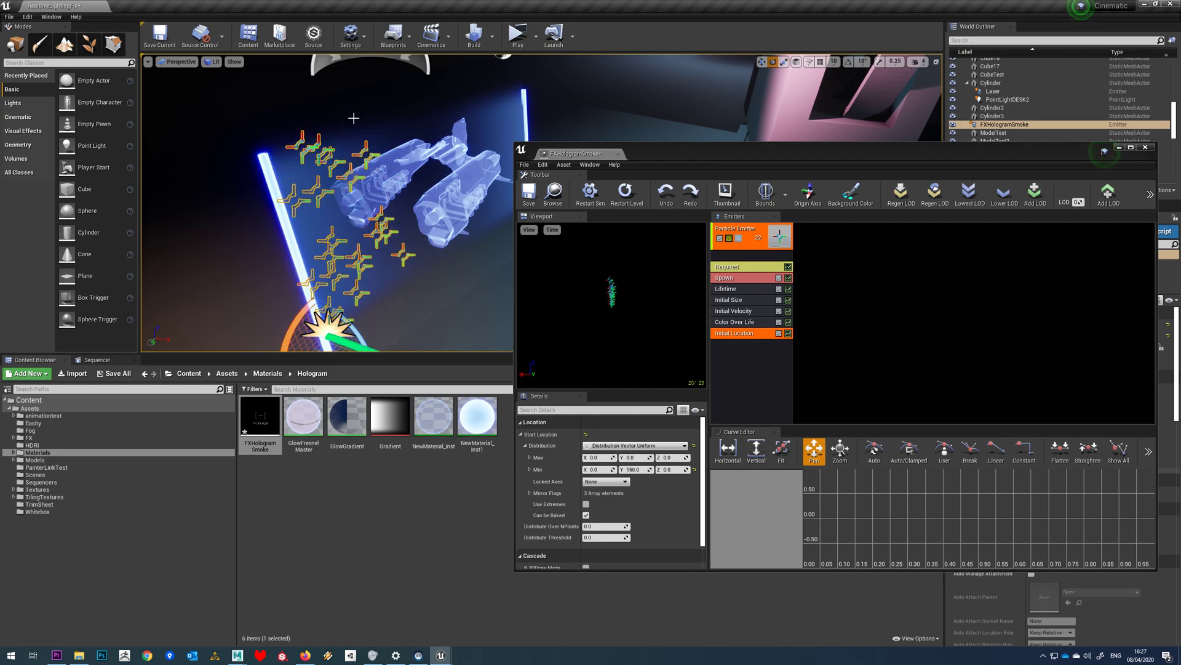
right_drag(443, 253, 478, 243)
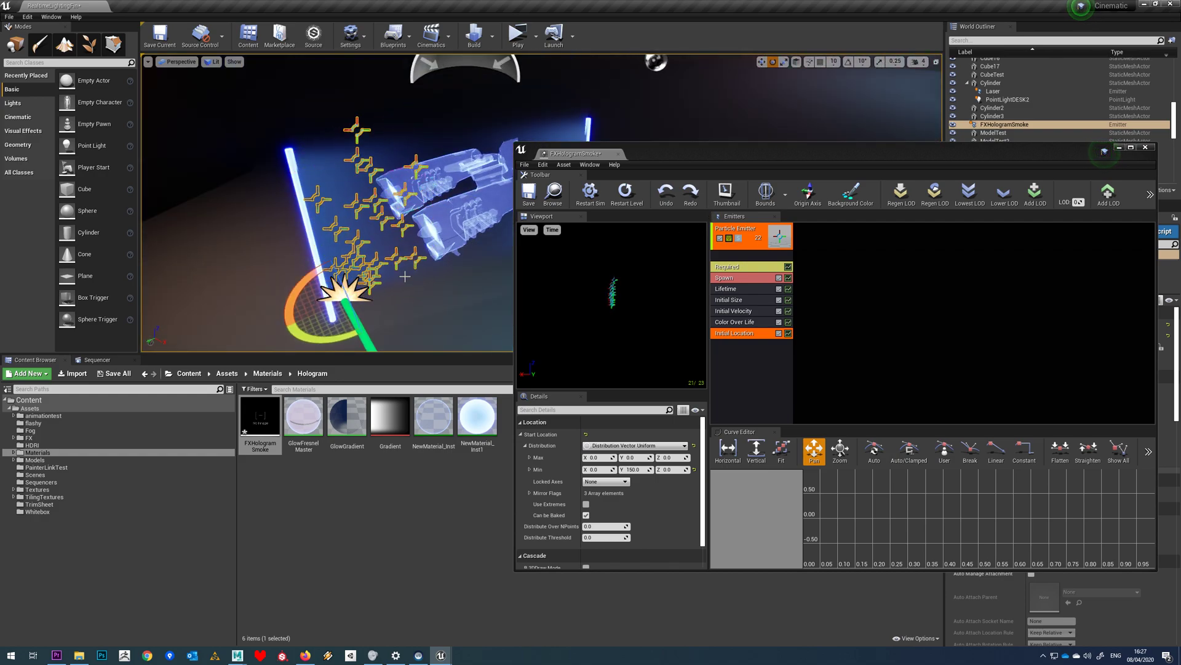
- Create a material named FXHoloSmokeMAT in the Hologram folder
drag(711, 153, 841, 188)
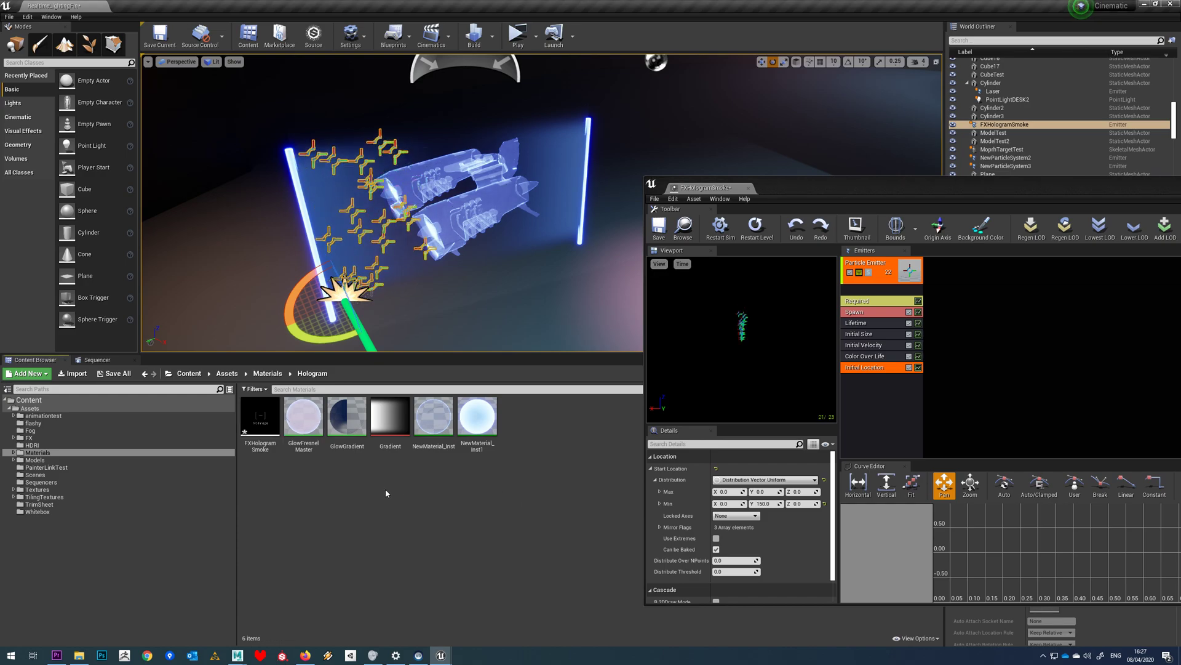
right_click(464, 497)
click(496, 326)
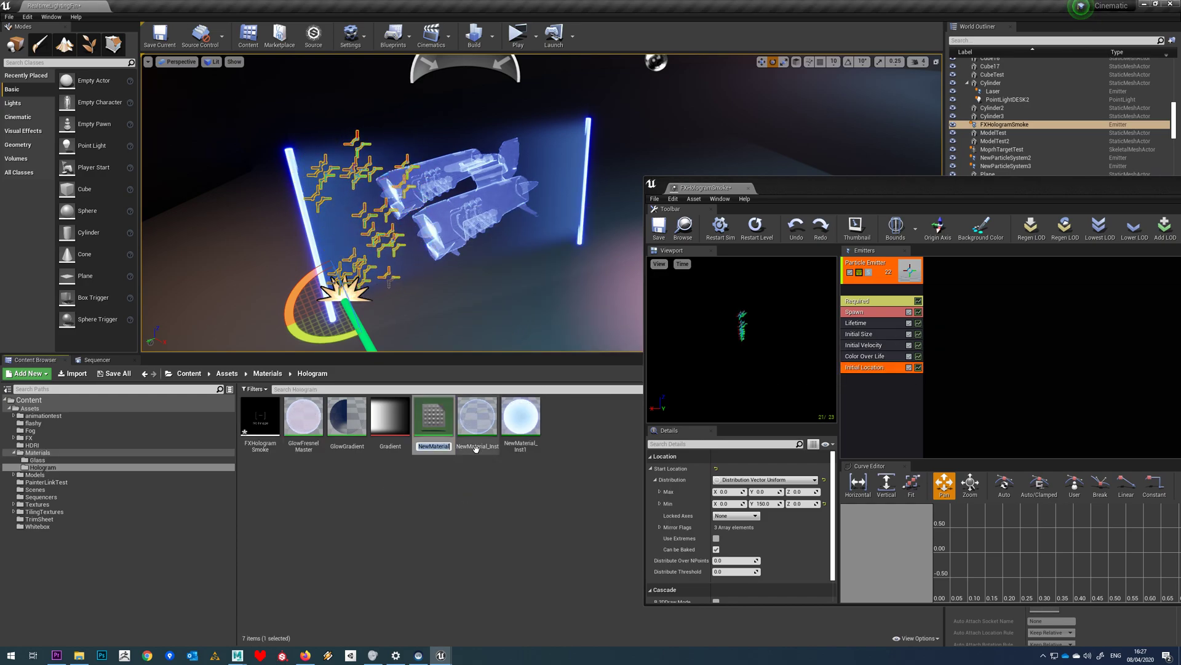
text(FXHoloSmokeMAT)
key(Return)
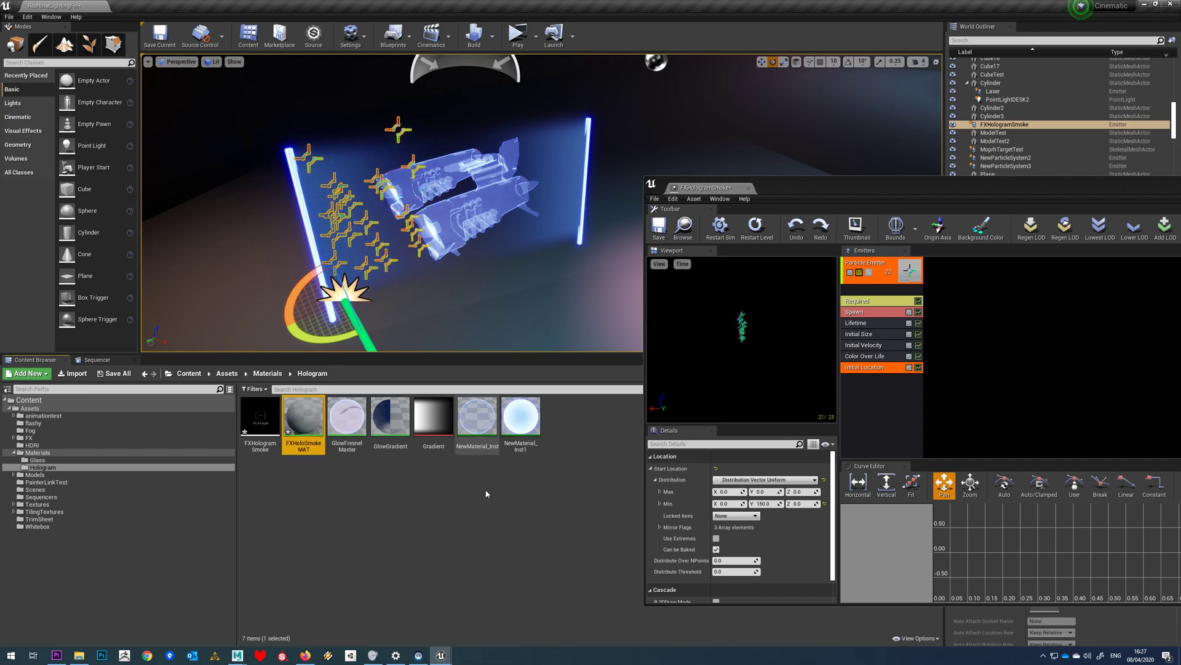
- Open FXHoloSmokeMAT and set its shading model to Unlit and its blend mode to Translucent
double_click(300, 412)
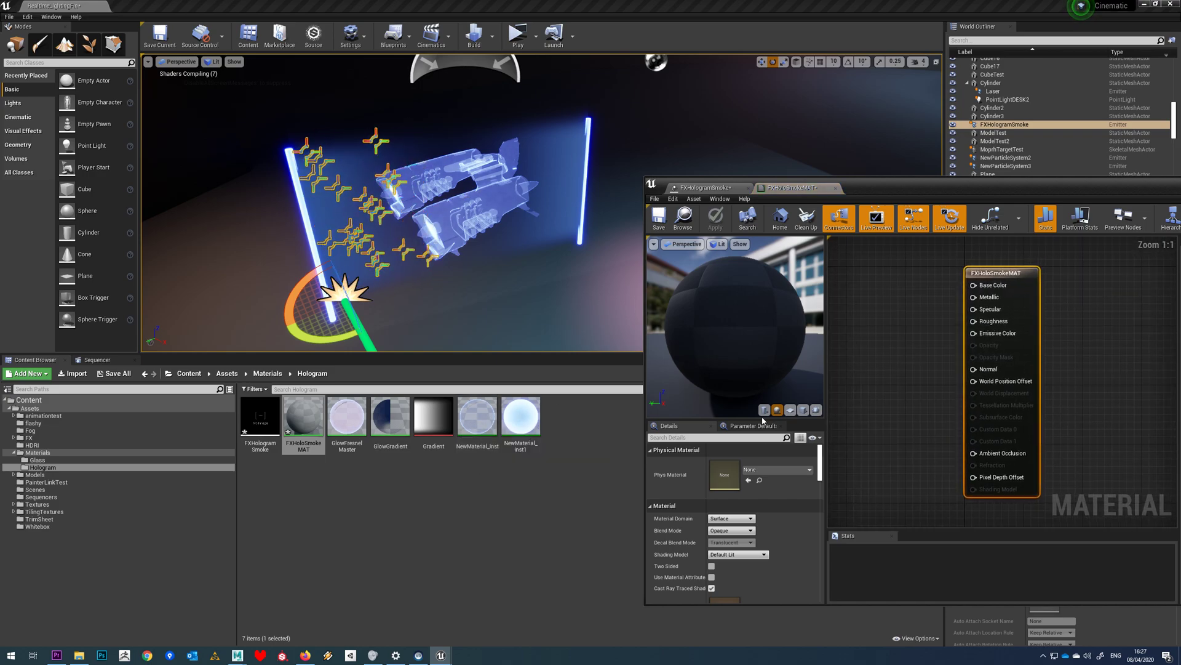
click(738, 554)
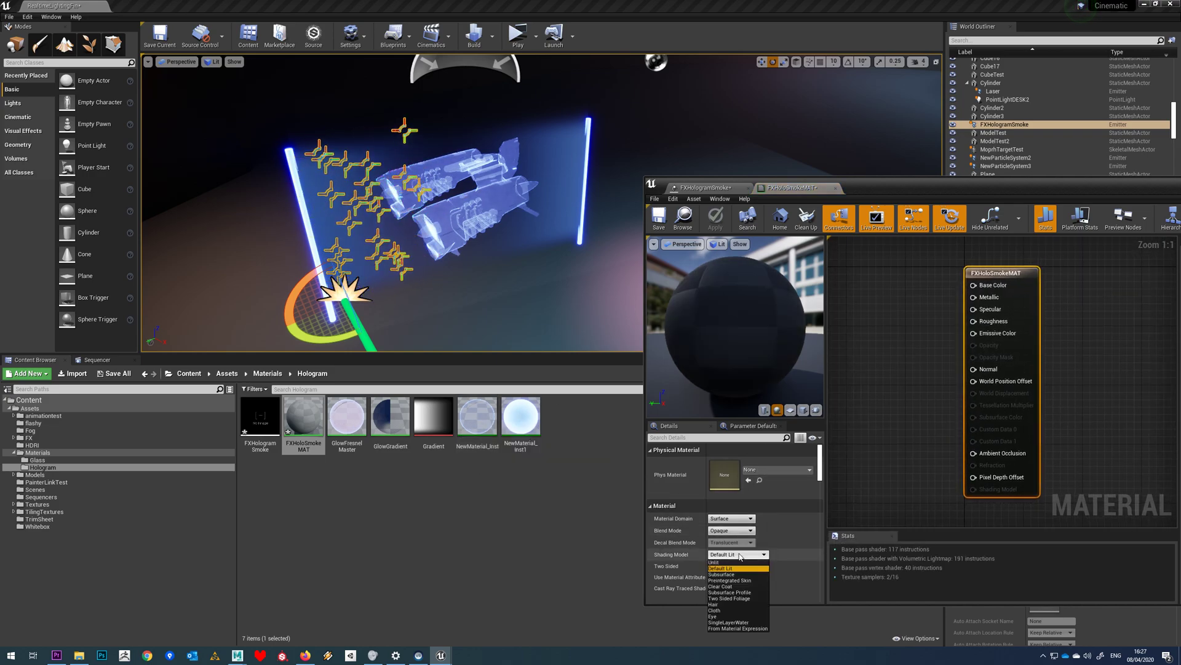
click(727, 561)
click(731, 531)
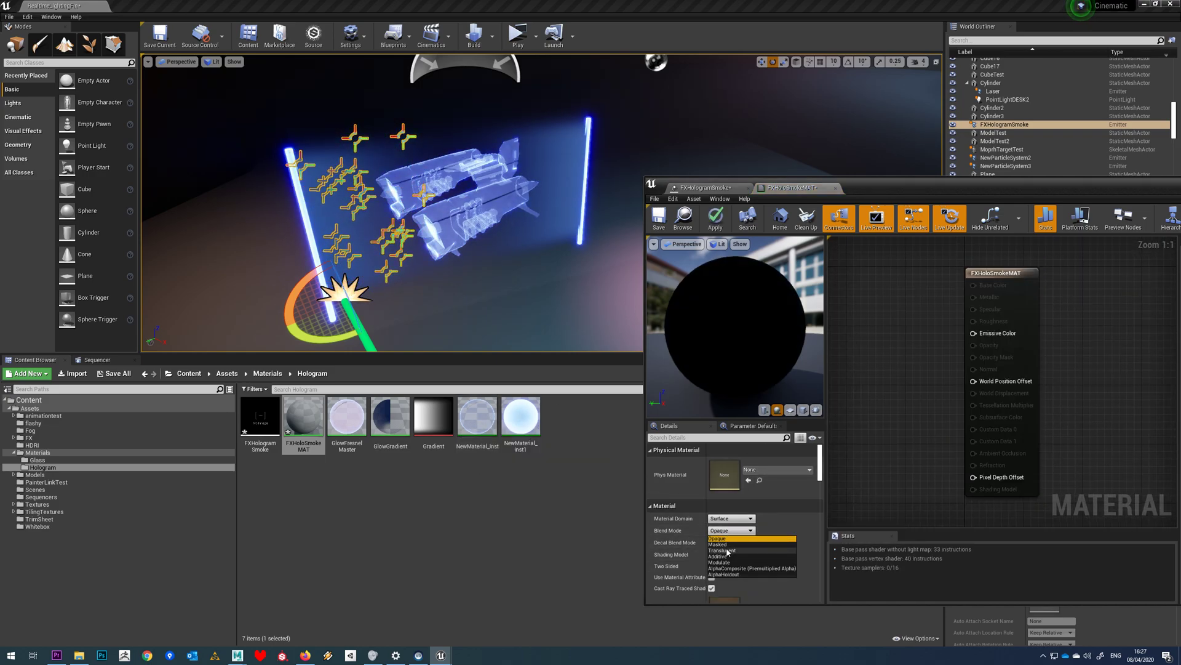
click(729, 552)
right_drag(881, 396, 929, 389)
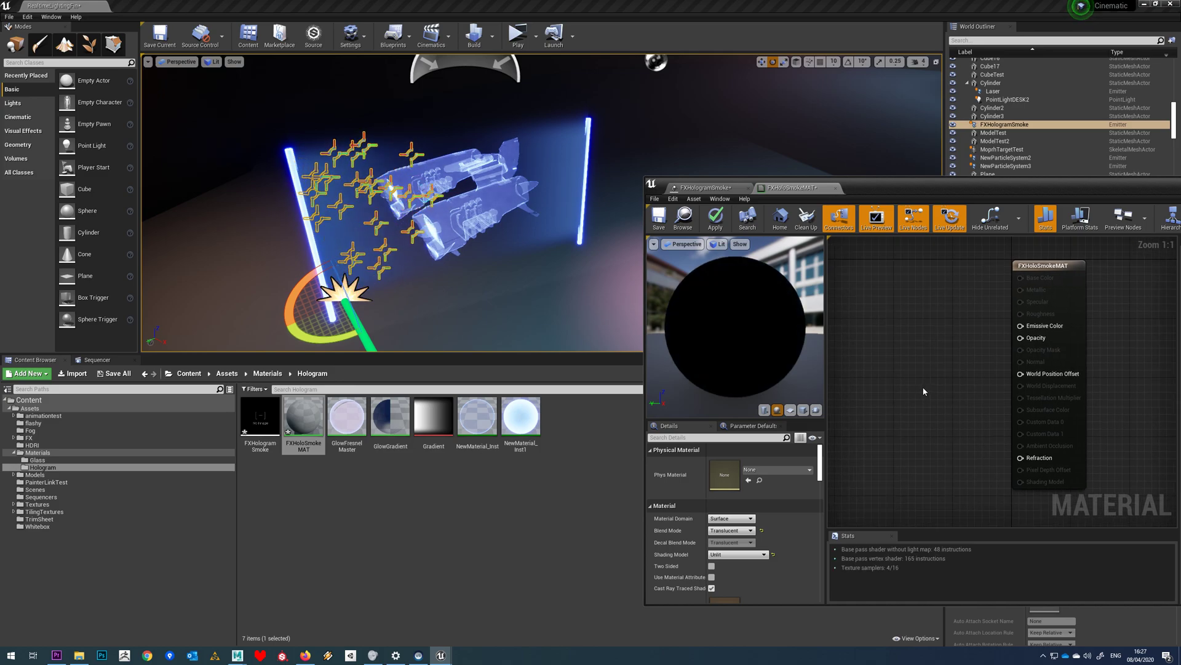
- Add smoke texture 1 from the FX Alphas folder to the material graph as a Texture Sample beside the material node
click(58, 438)
double_click(258, 416)
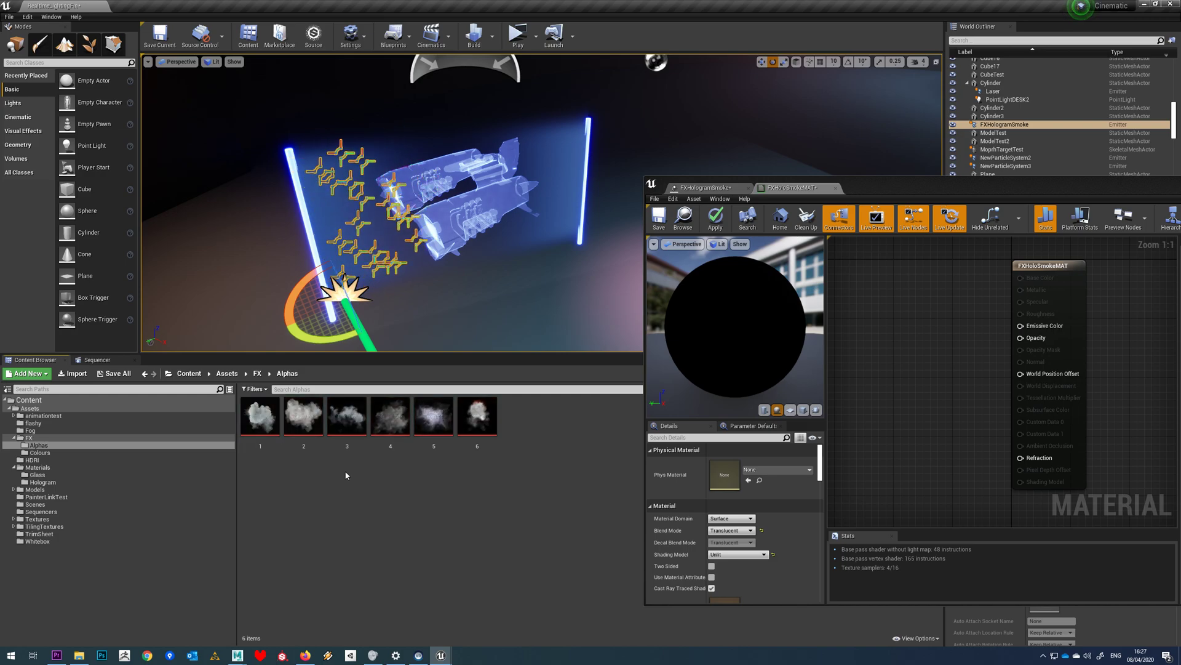
drag(260, 416, 909, 304)
drag(938, 372, 857, 400)
right_drag(923, 296, 1032, 351)
drag(934, 441, 920, 434)
right_drag(1030, 381, 1043, 388)
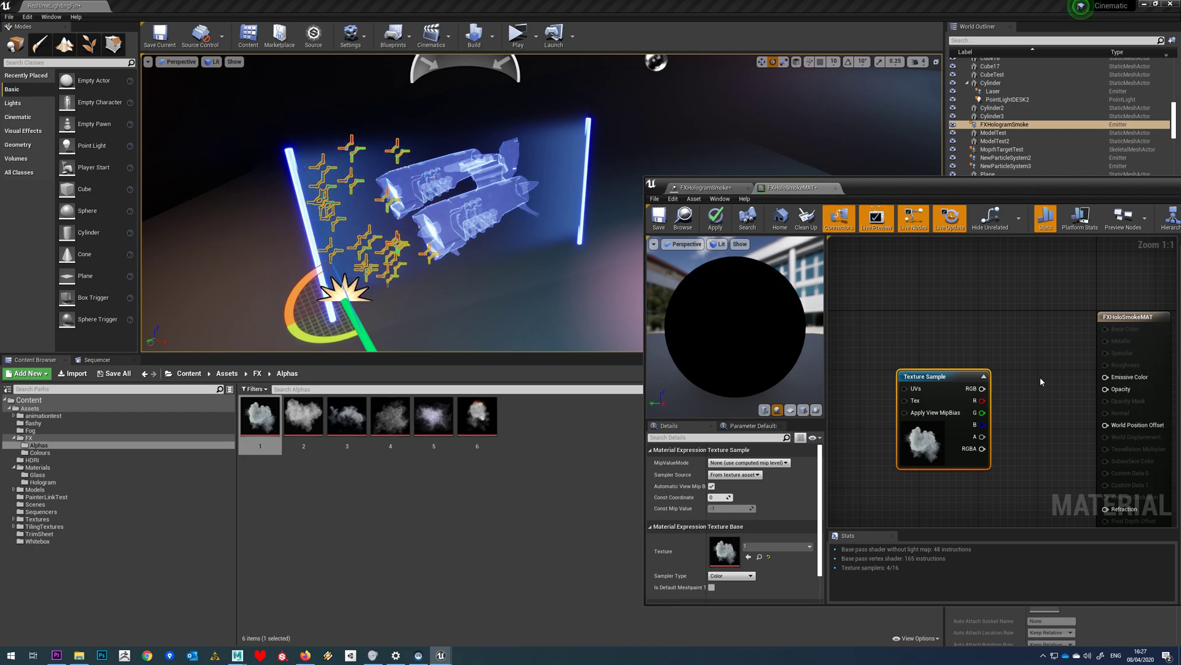
- Add a Particle Color node to the material graph above the Texture Sample
right_click(965, 304)
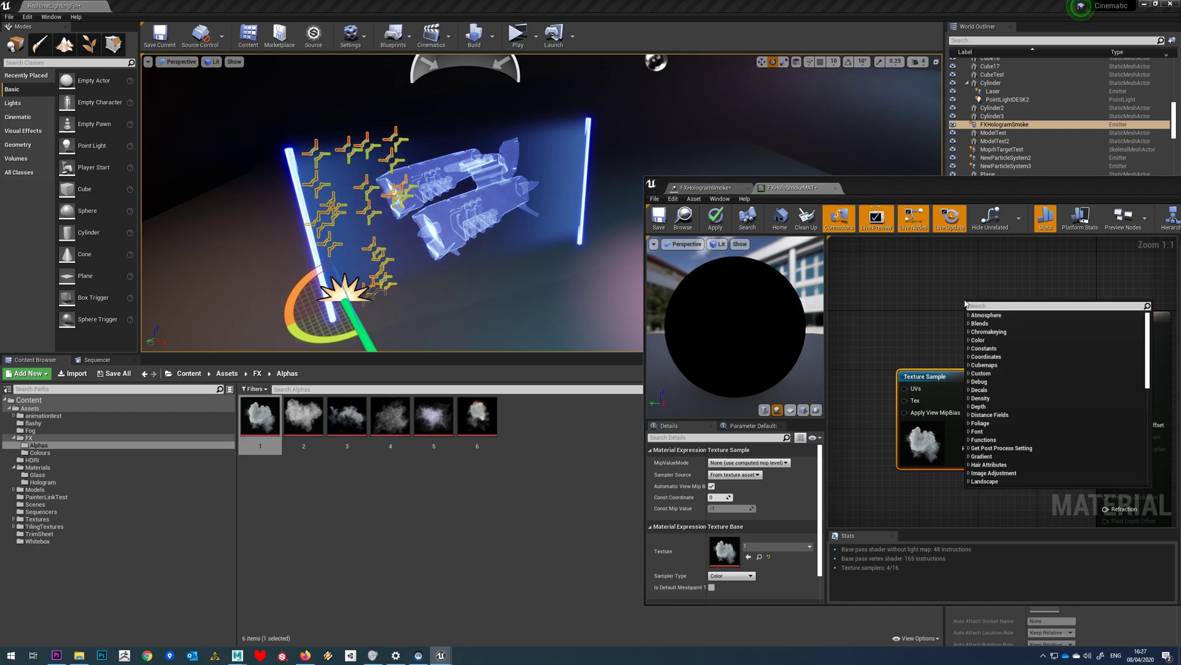
text(partic)
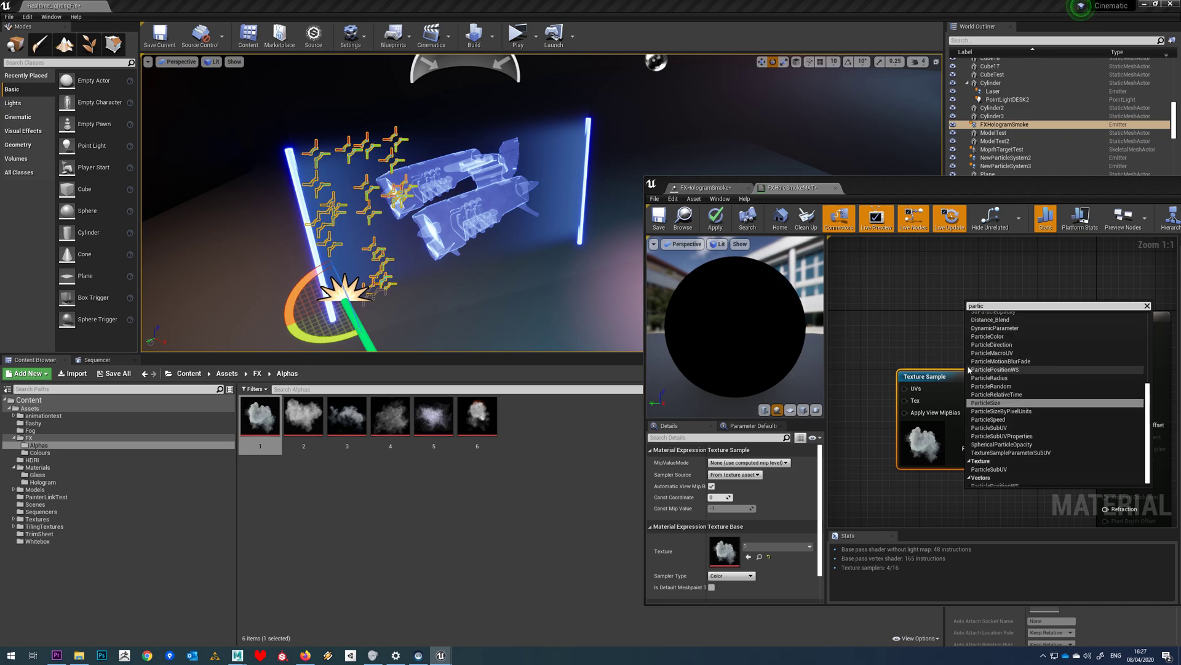
scroll(991, 368, up, 1)
click(992, 368)
drag(993, 340, 911, 306)
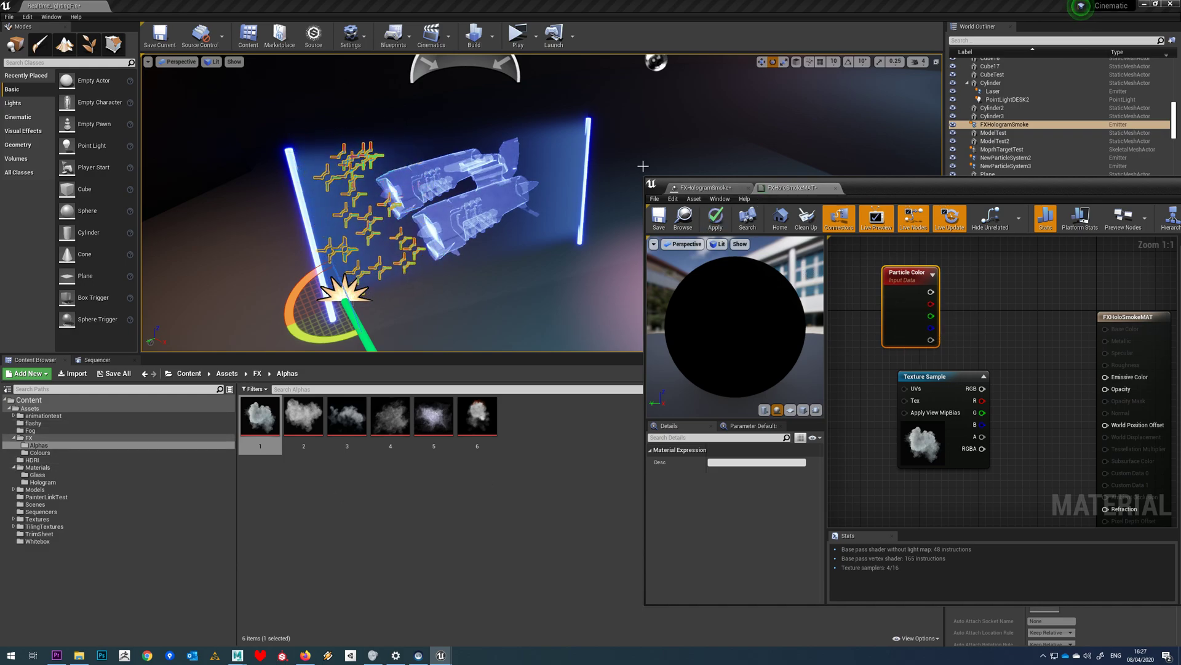
- Multiply the Particle Color alpha by the Texture Sample's RGB and connect the product to the material's Opacity
click(706, 188)
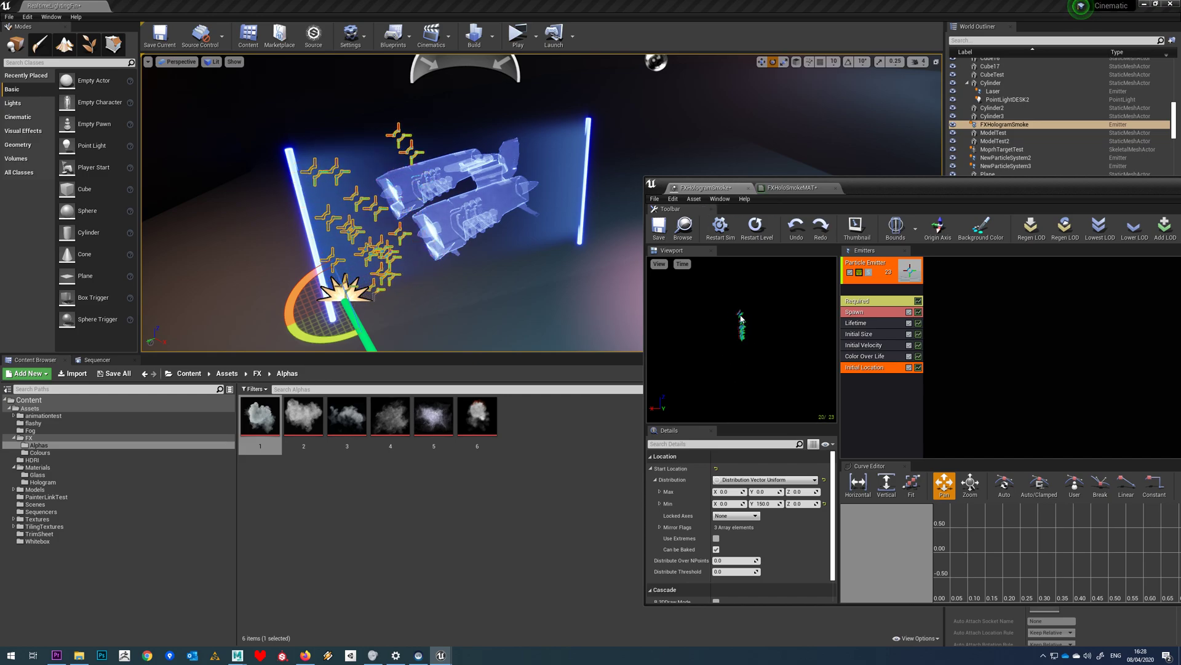
click(793, 187)
drag(929, 384, 891, 413)
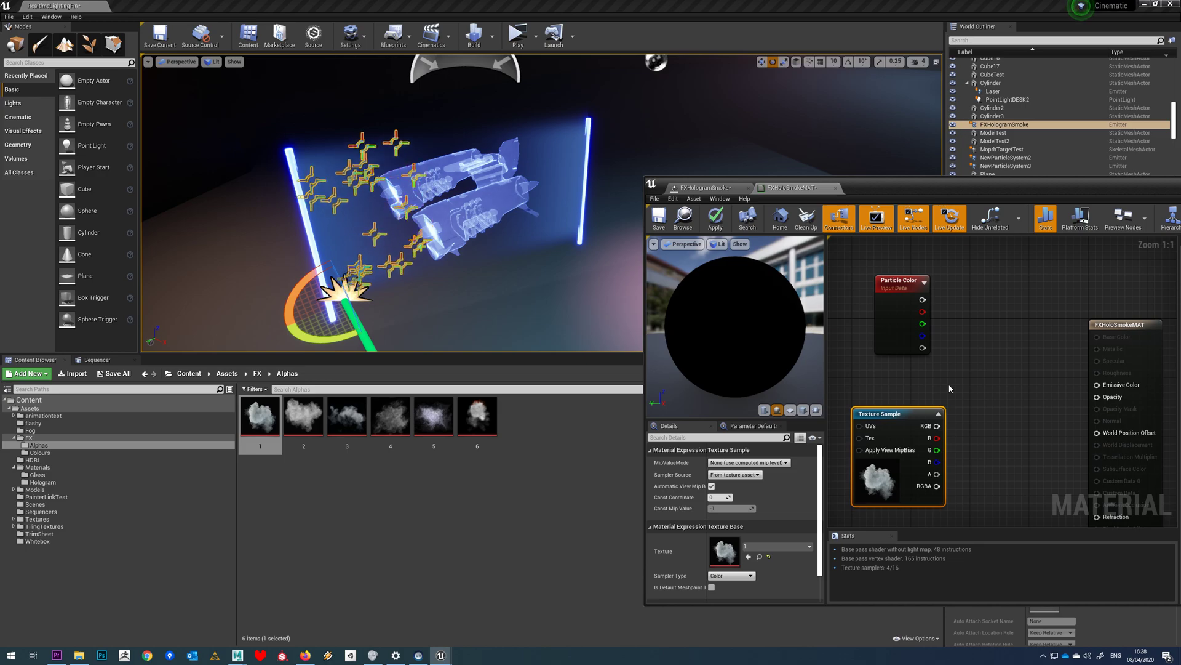
click(1014, 383)
drag(923, 347, 1021, 397)
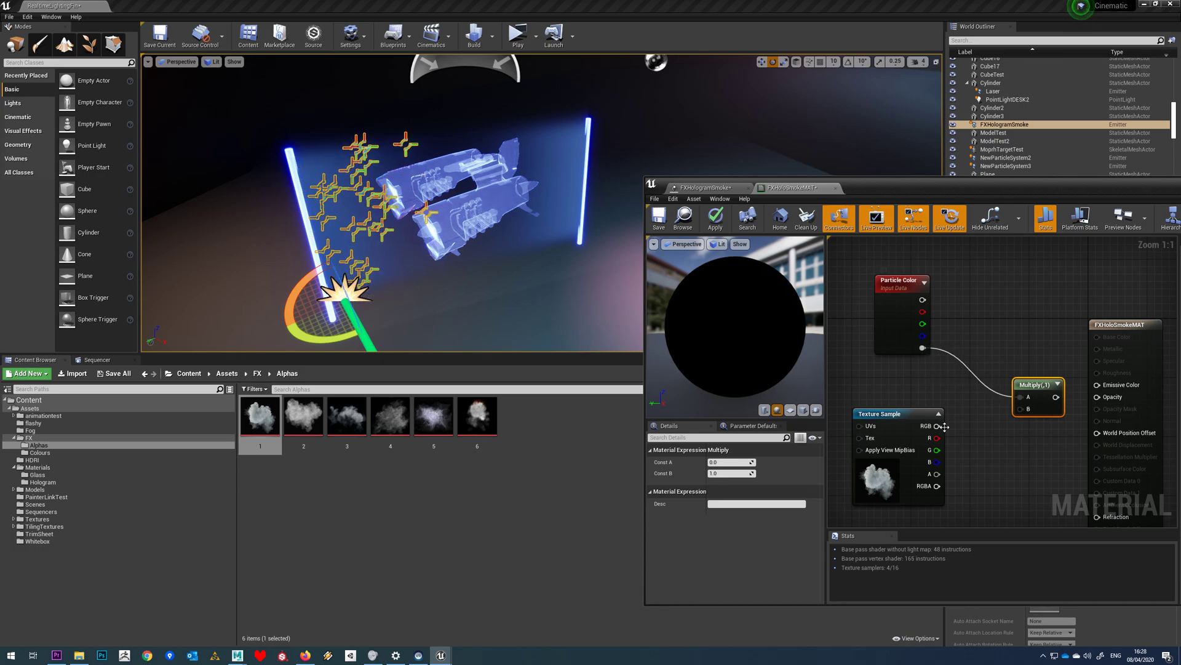
drag(937, 426, 1099, 400)
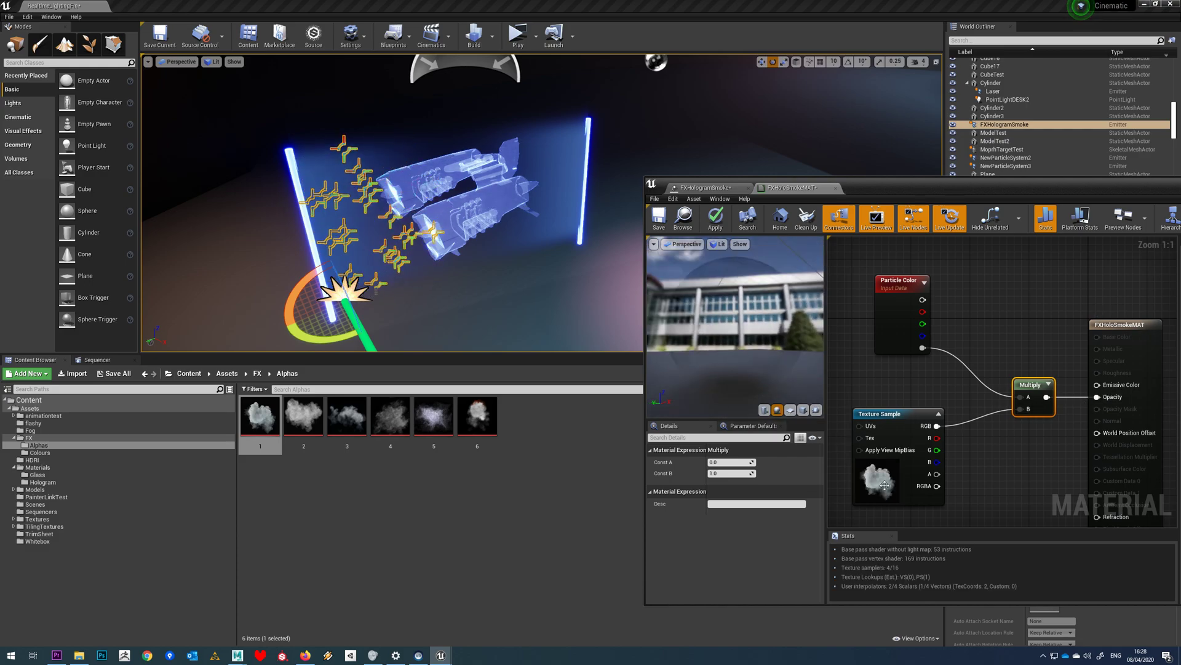
- Add a Constant3Vector node and a second Multiply node above the opacity Multiply in the material graph
right_drag(922, 353, 918, 369)
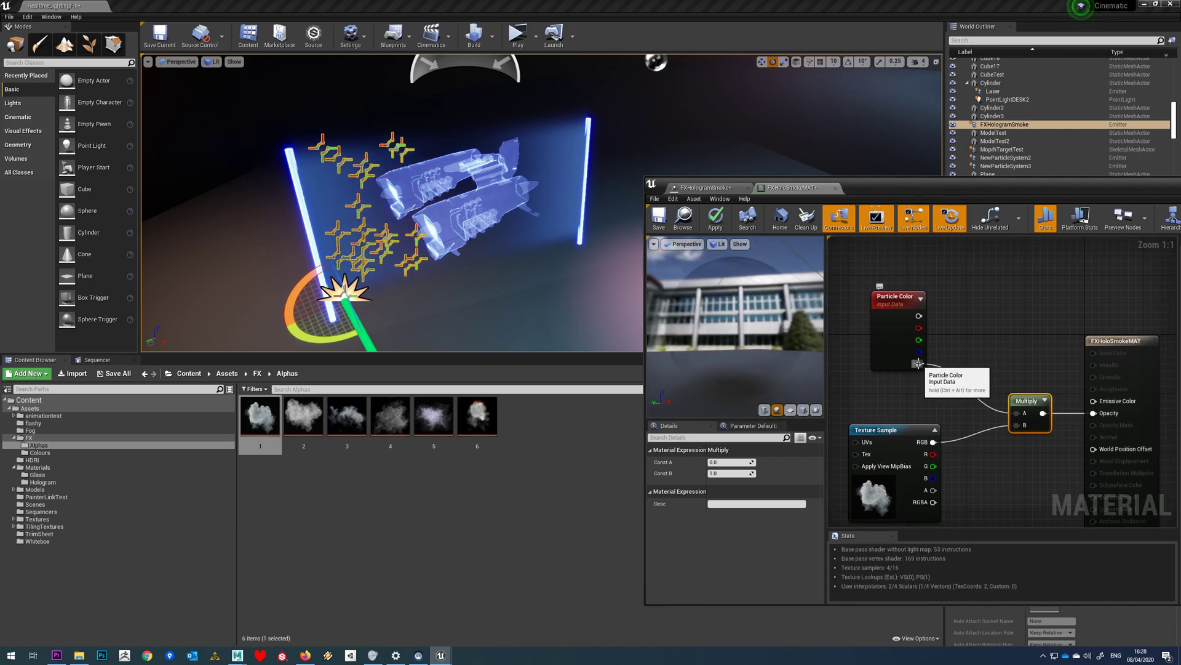
click(707, 187)
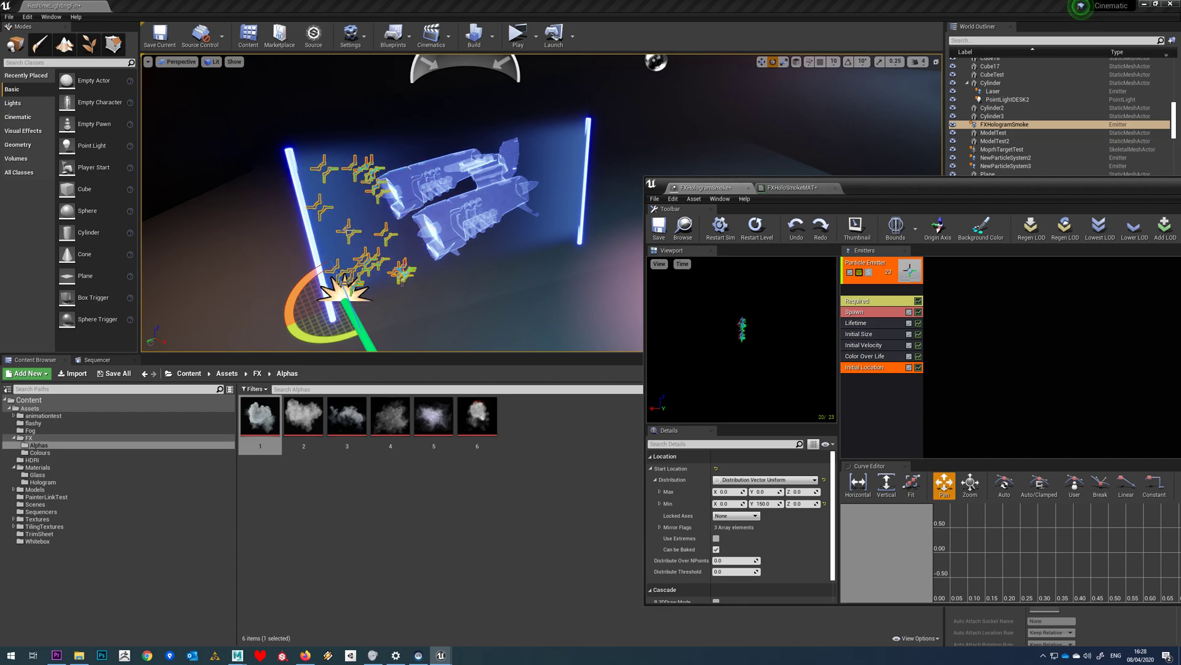
click(793, 188)
click(1078, 335)
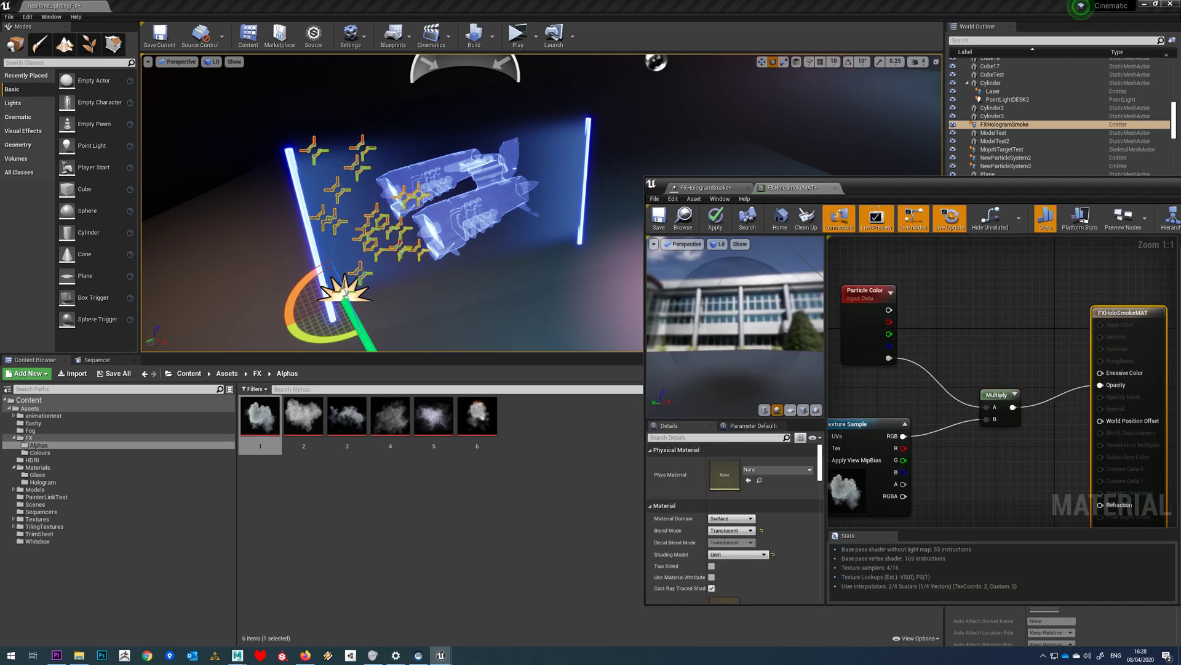
right_drag(974, 293, 981, 327)
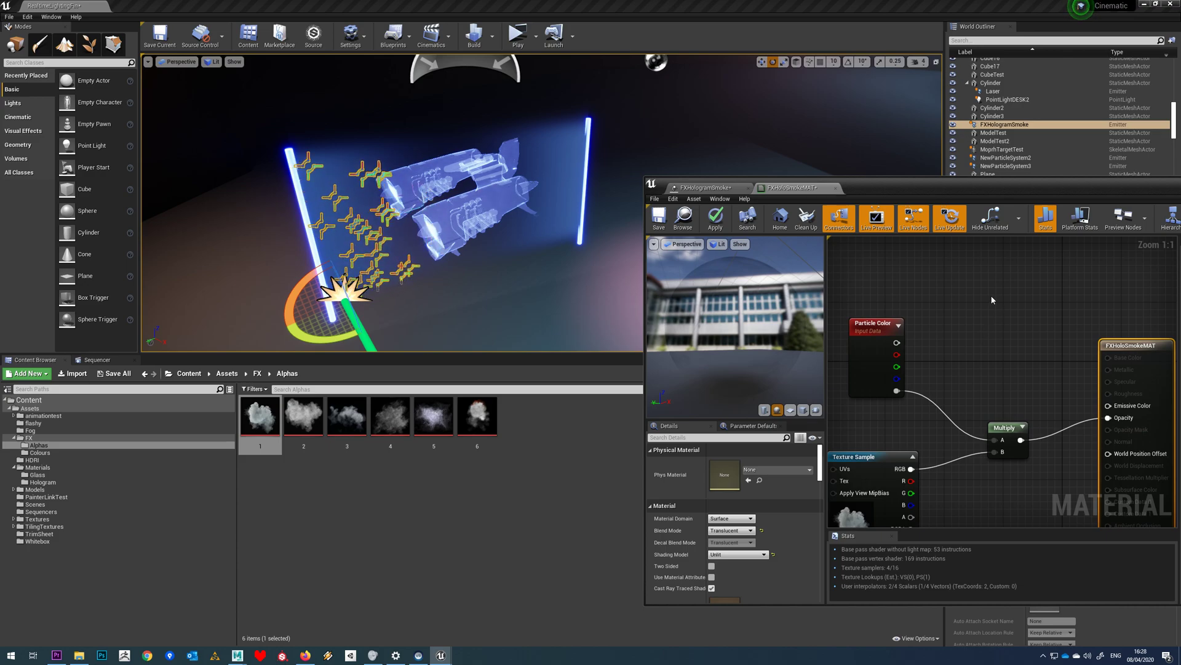
click(992, 300)
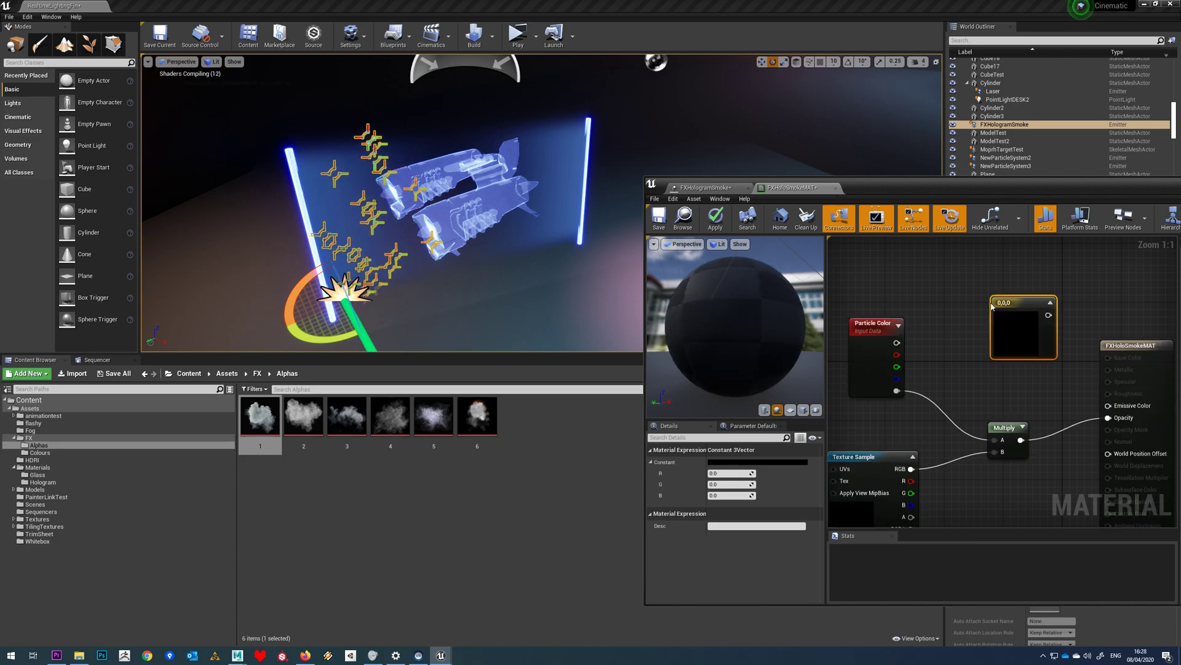
click(996, 374)
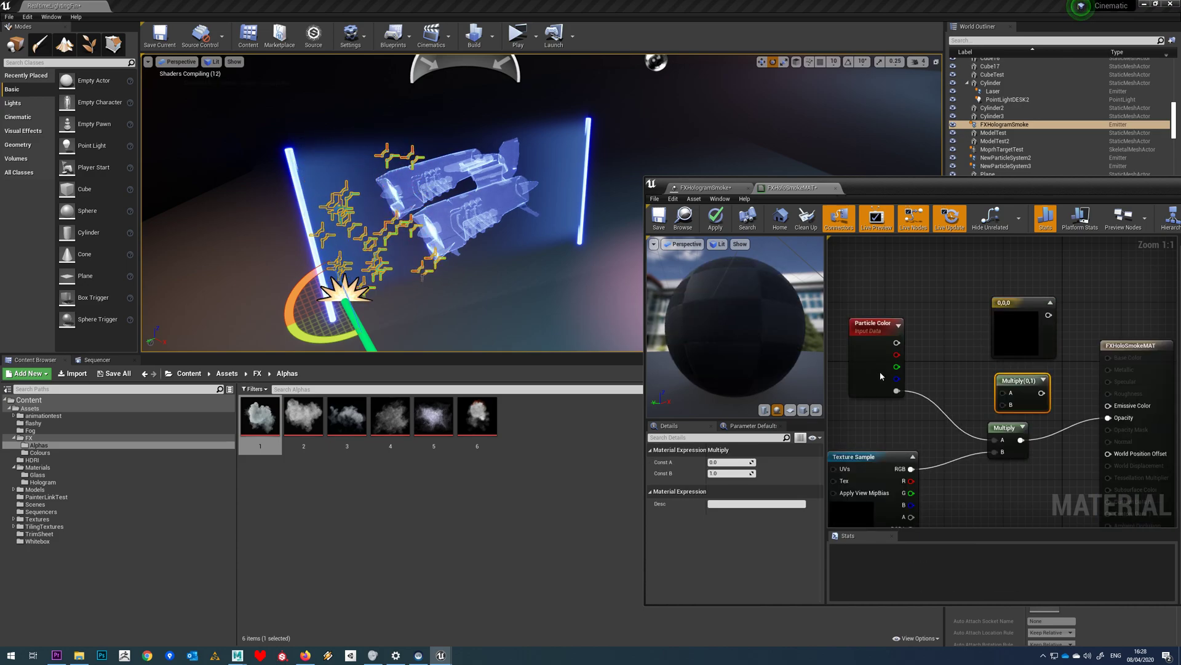
- Multiply the Constant3Vector by the Particle Color RGB output and connect the product to the material's Emissive Color
drag(896, 342, 1003, 405)
drag(1049, 315, 1004, 393)
drag(1015, 302, 930, 257)
drag(1030, 392, 1108, 406)
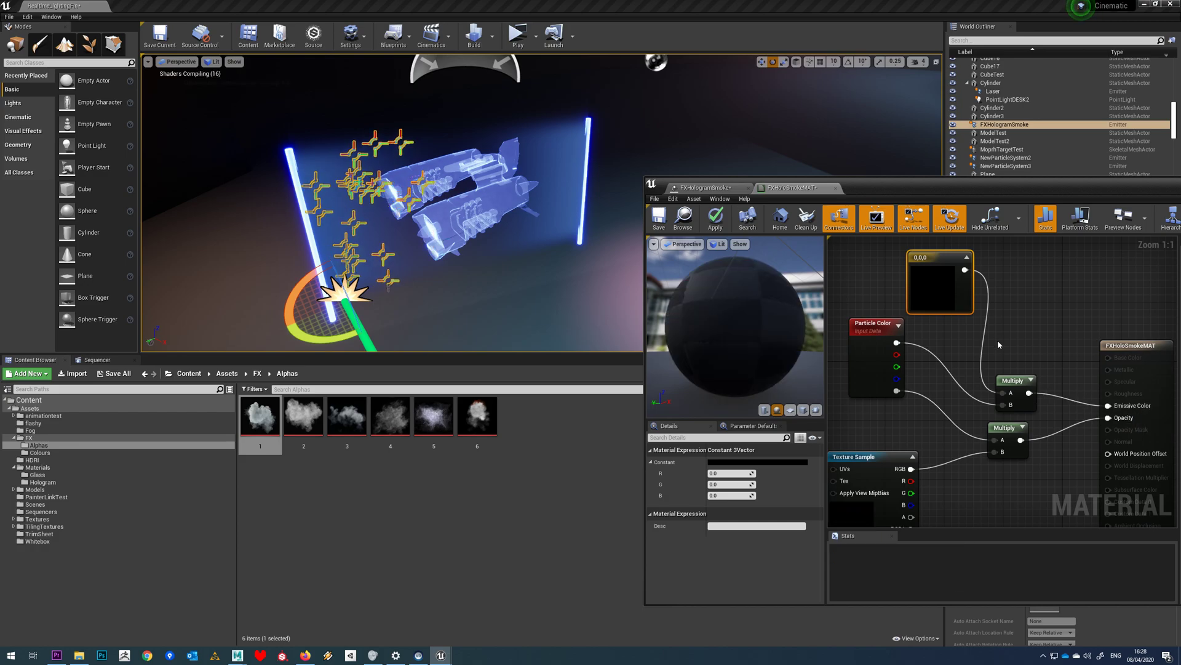
- Set the Constant3Vector's colour to light blue, with R 0.309372, G 0.750264 and B 0.916667
click(727, 465)
click(759, 467)
drag(866, 473, 866, 439)
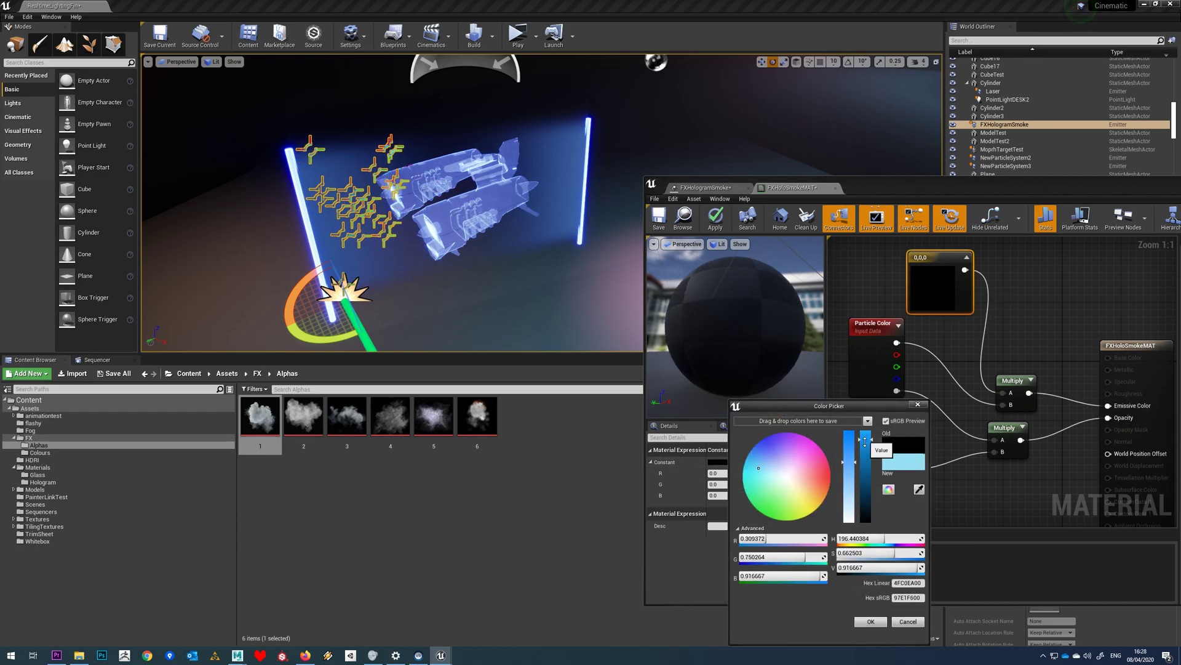
click(871, 621)
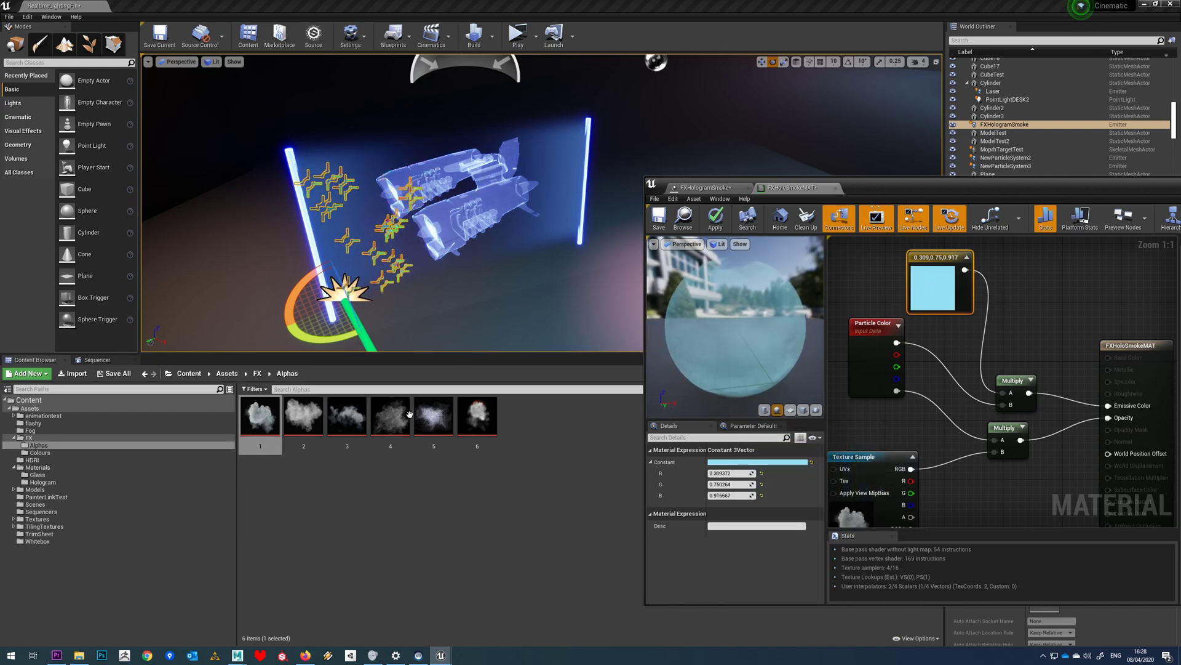
- Check the particle system's Color Over Life module and save the FXHoloSmokeMAT material
click(706, 188)
click(872, 357)
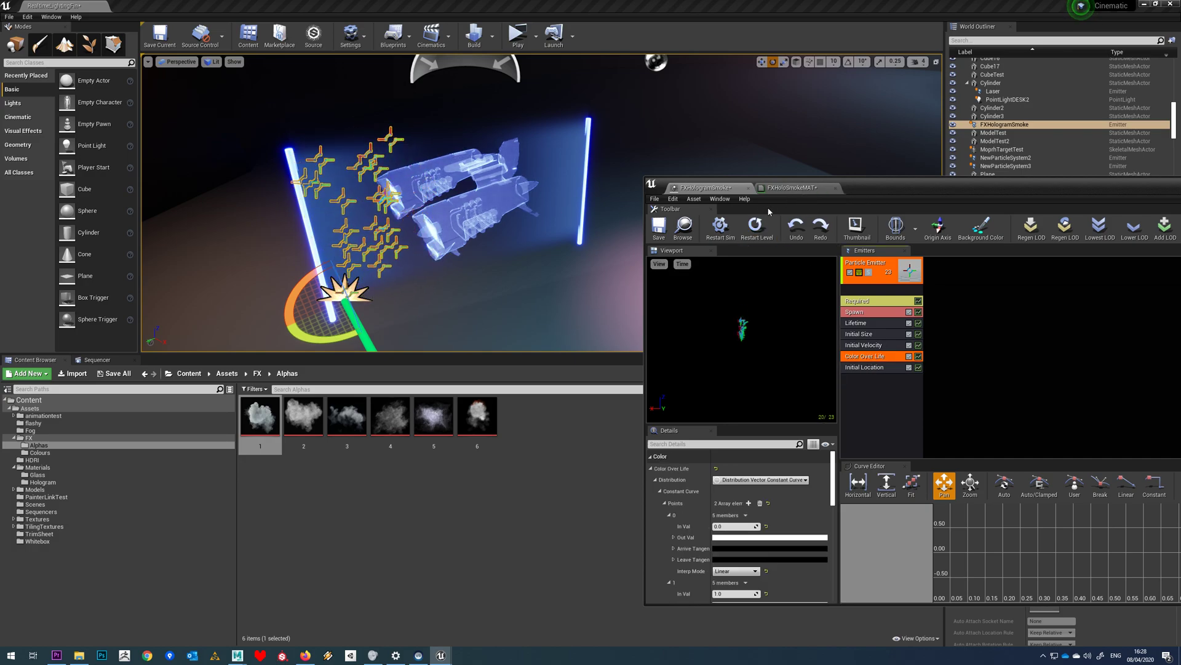
click(793, 187)
click(657, 223)
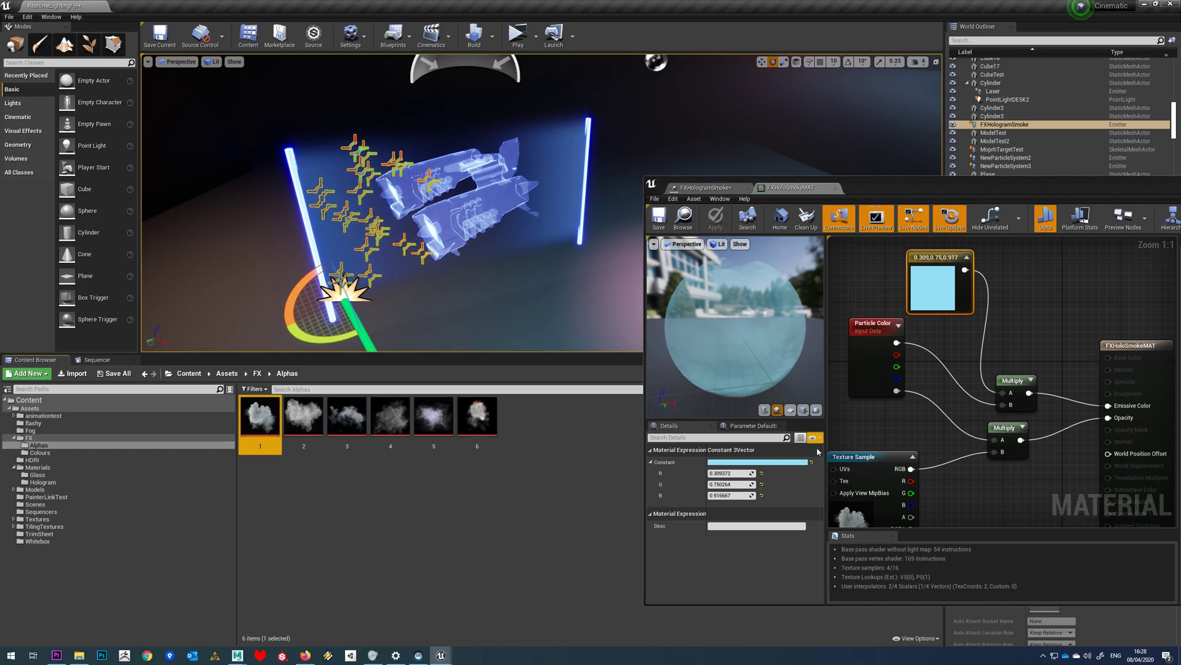
- Assign FXHoloSmokeMAT from the Hologram materials folder as the material in the emitter's Required module
scroll(898, 424, down, 2)
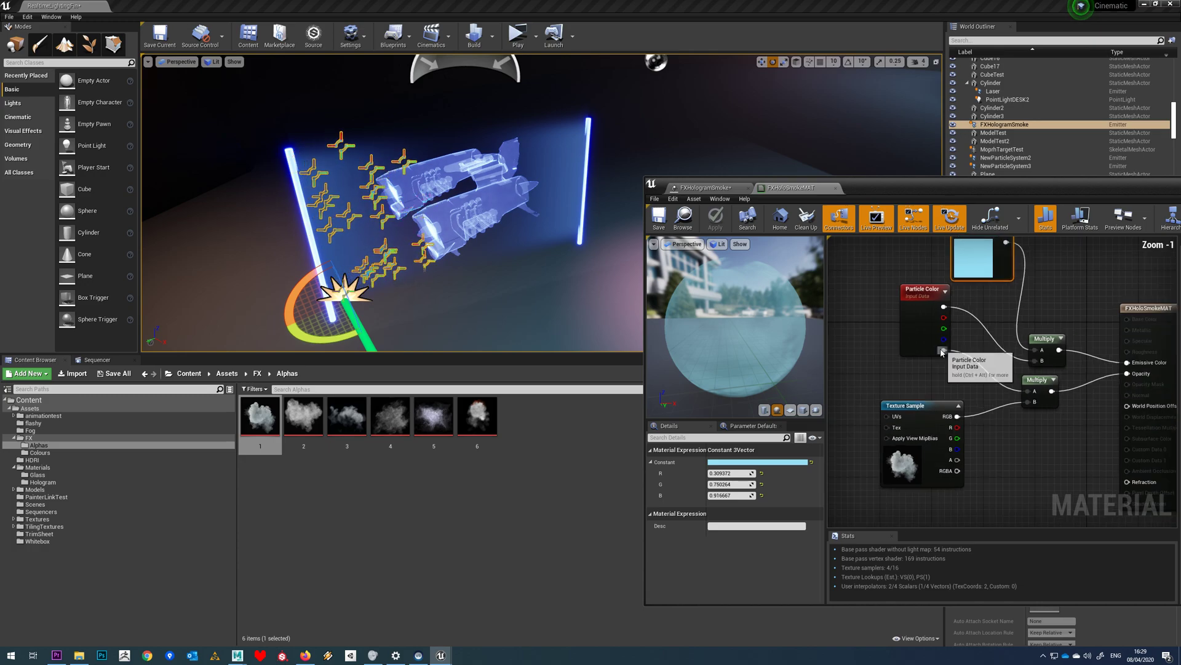
click(708, 187)
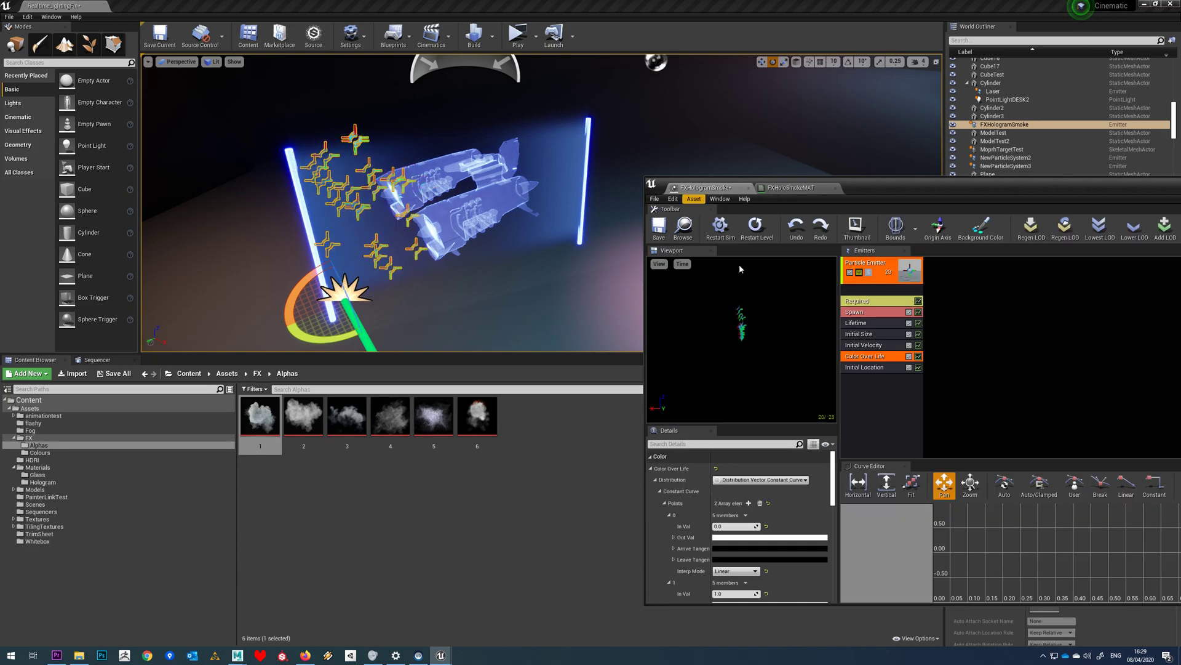
click(867, 315)
click(872, 305)
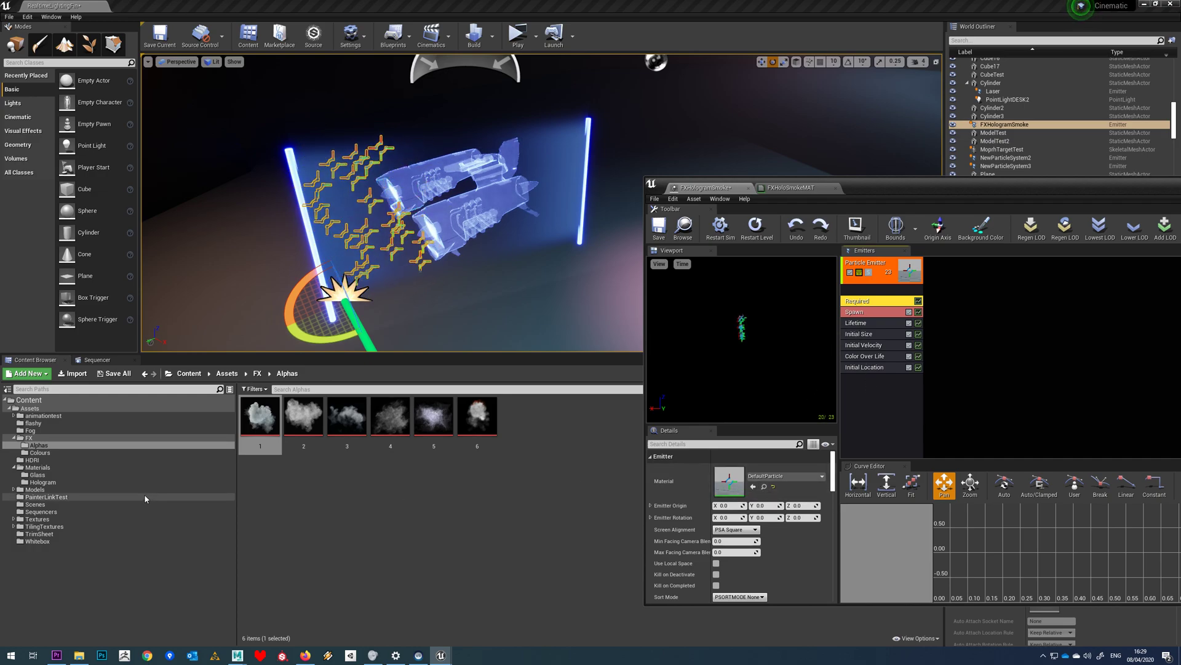
click(43, 483)
drag(303, 418, 733, 490)
- Adjust the maximum particle lifetime in the emitter's Lifetime module
mouse_move(479, 296)
right_down()
mouse_move(455, 234)
mouse_move(461, 308)
mouse_move(458, 292)
right_up()
key(w)
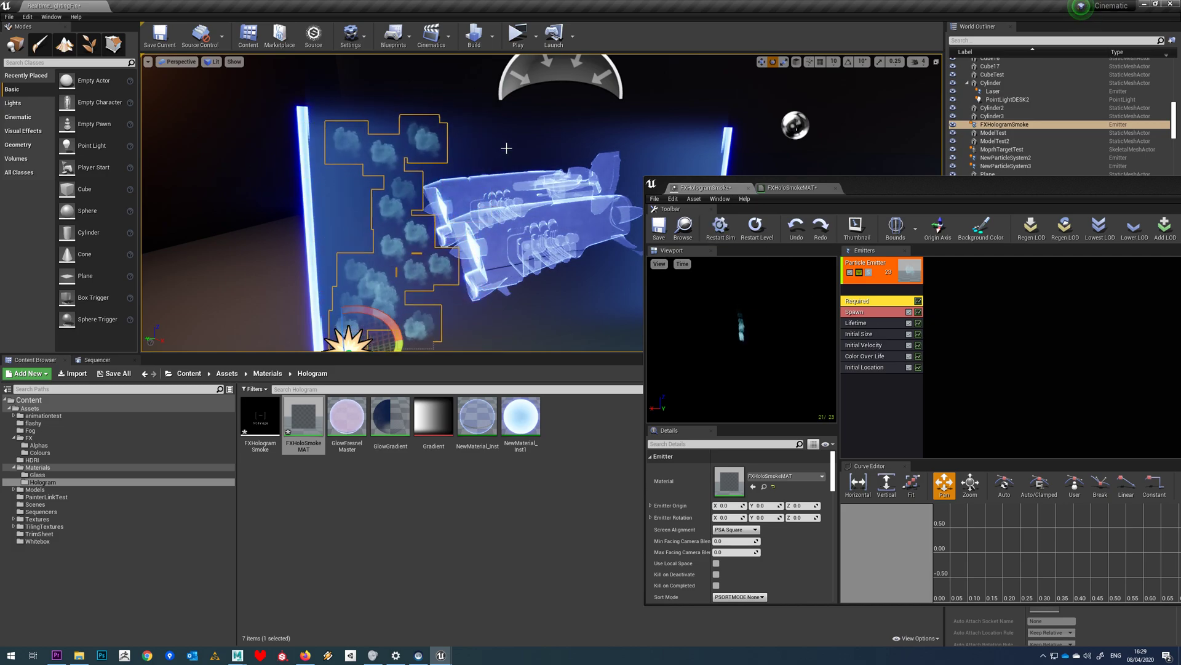
right_drag(554, 203, 532, 225)
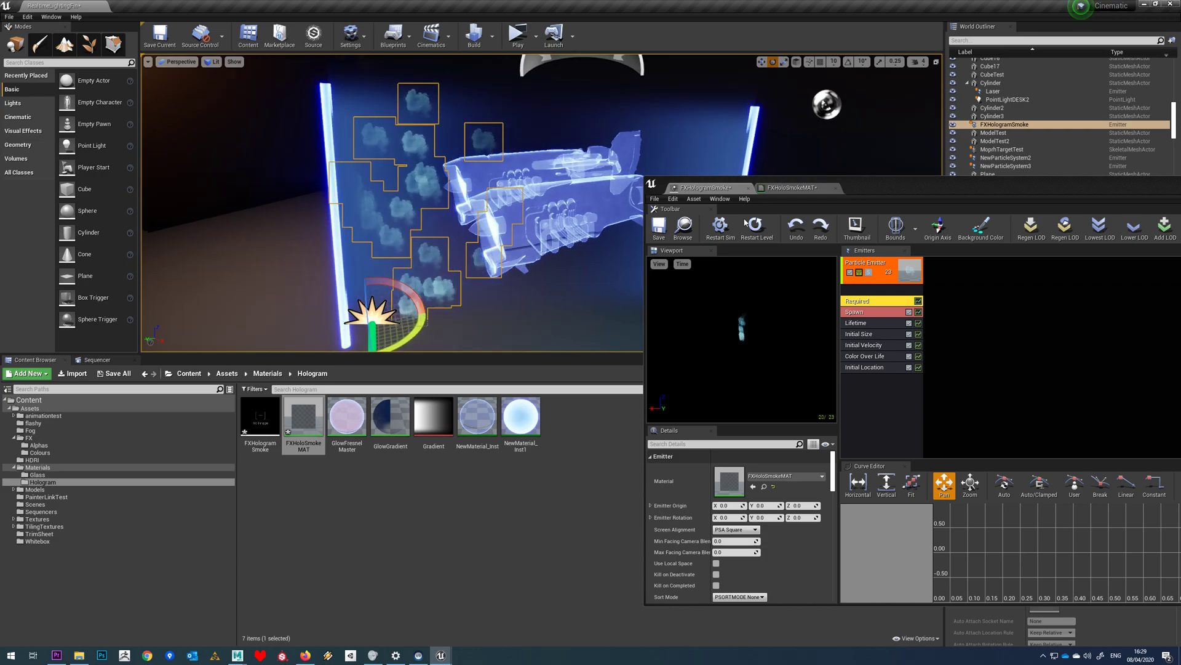
click(873, 327)
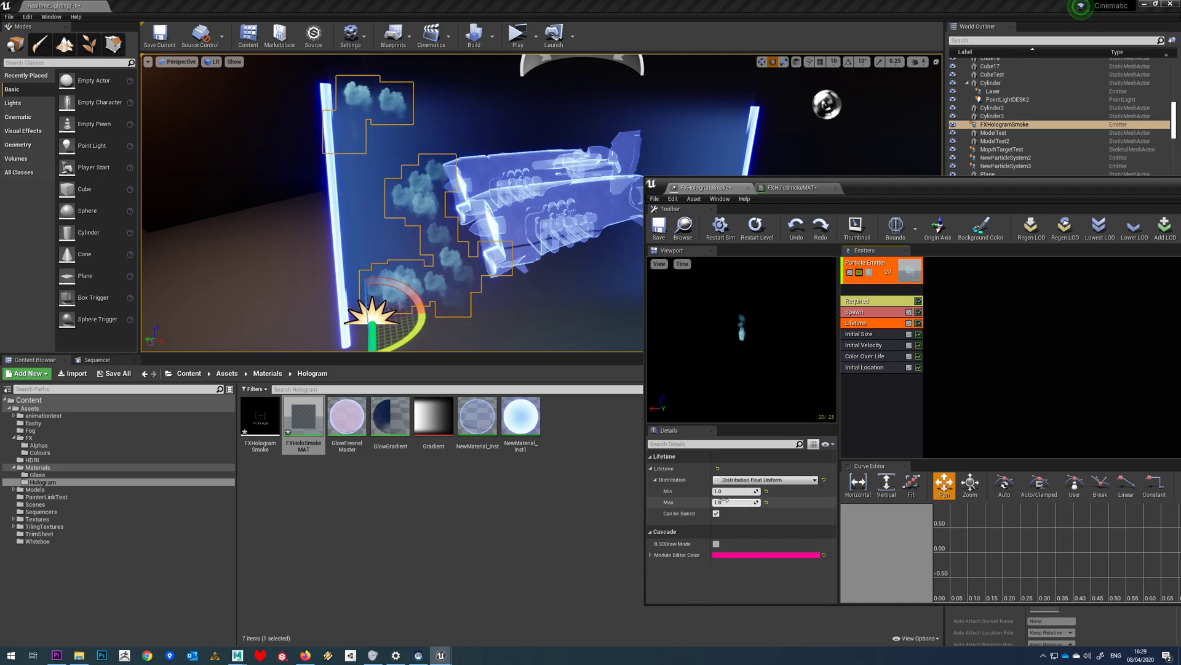
right_drag(579, 247, 657, 219)
click(740, 491)
click(738, 502)
text(1)
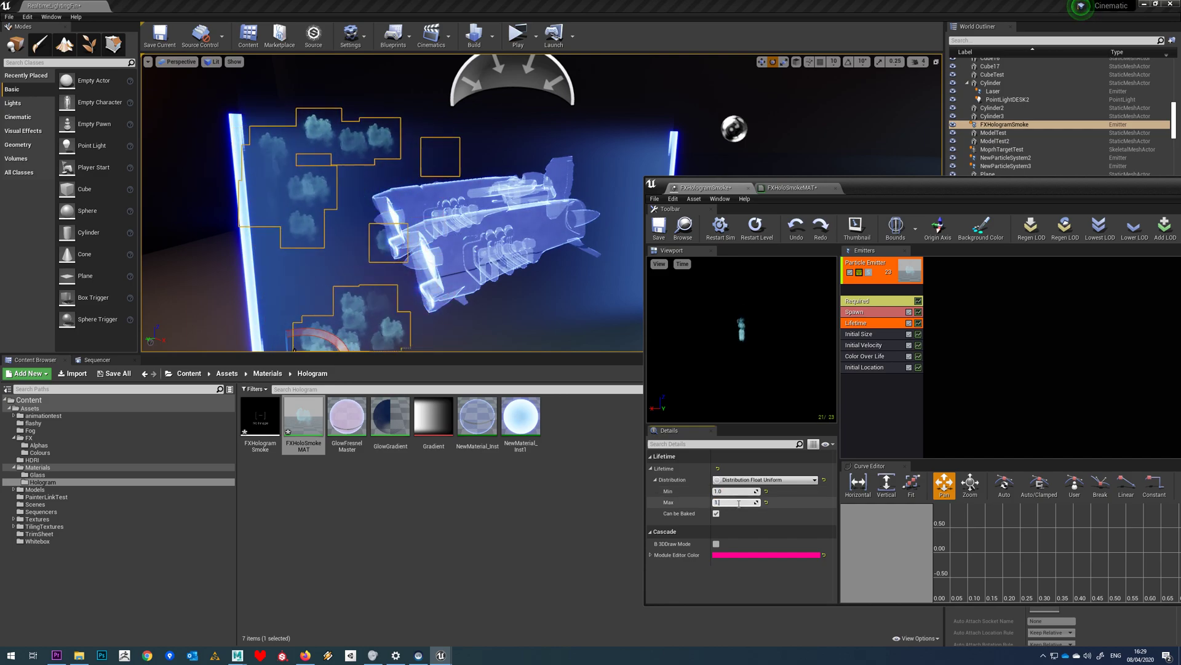
- Set the Initial Size module's maximum start size to 50 on X, Y and Z
click(866, 334)
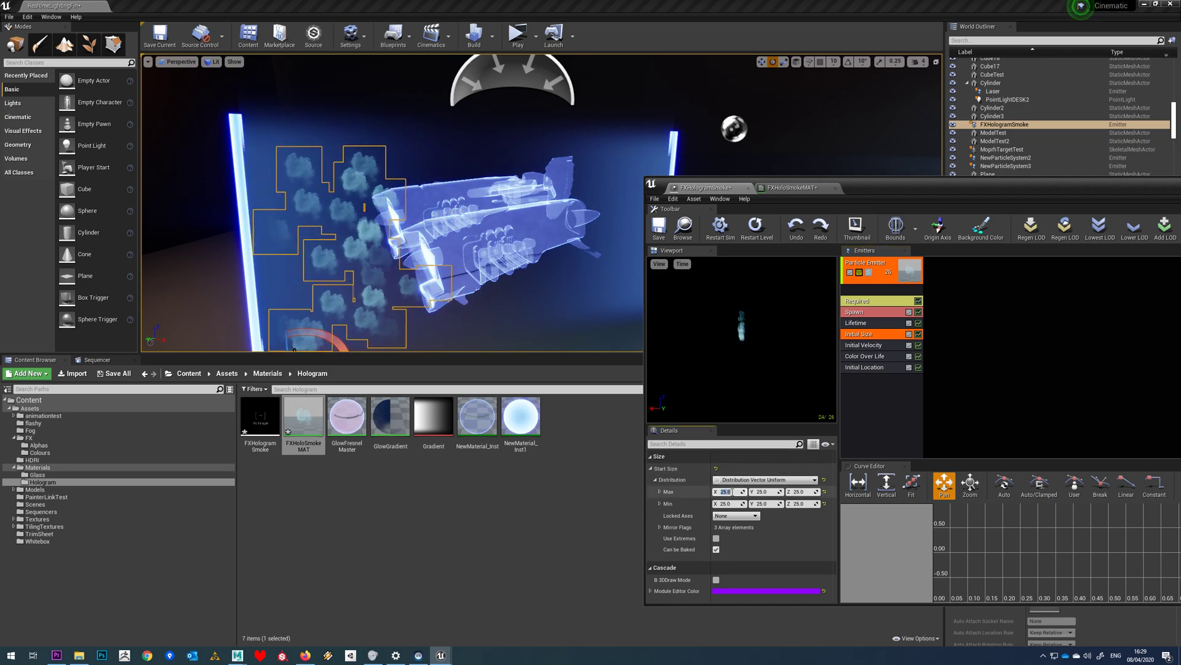
click(763, 491)
text(50)
text(50)
key(Return)
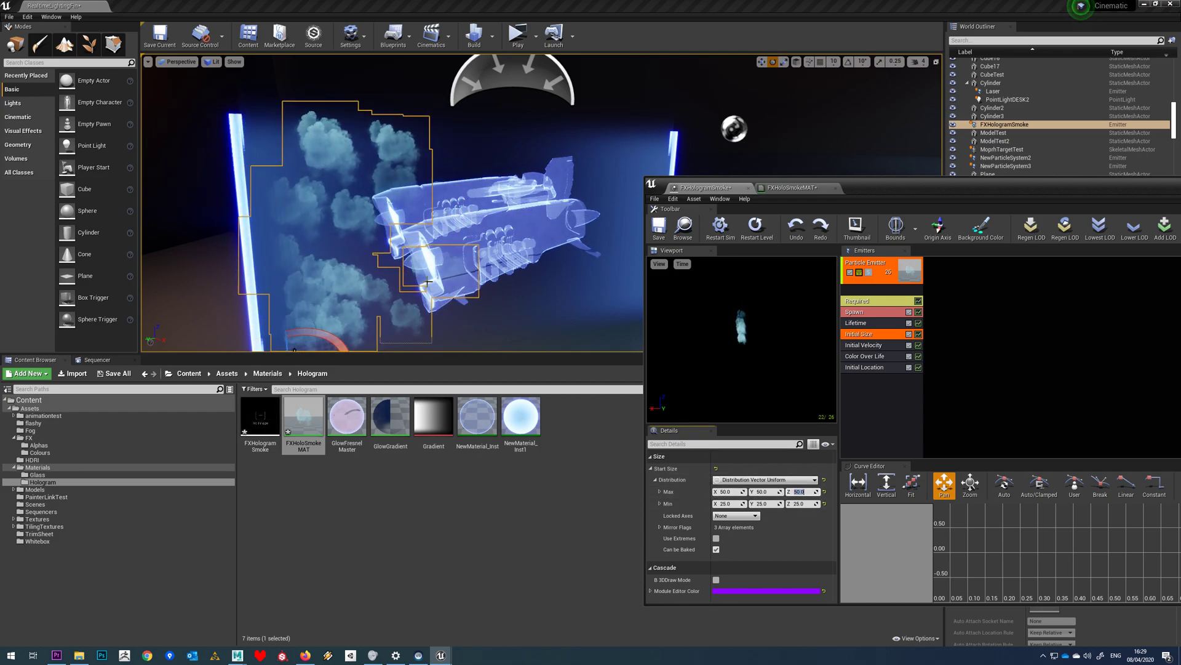
- Set the Initial Size module's minimum start size to 30 on X, Y and Z
right_drag(426, 282, 400, 277)
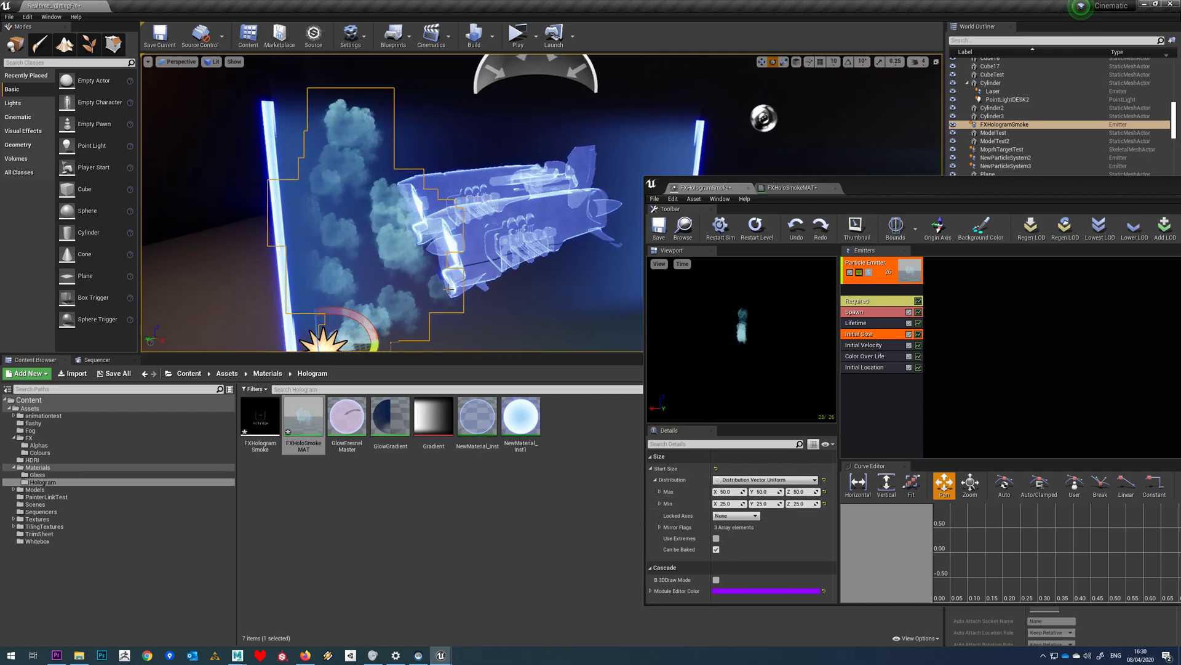
click(727, 503)
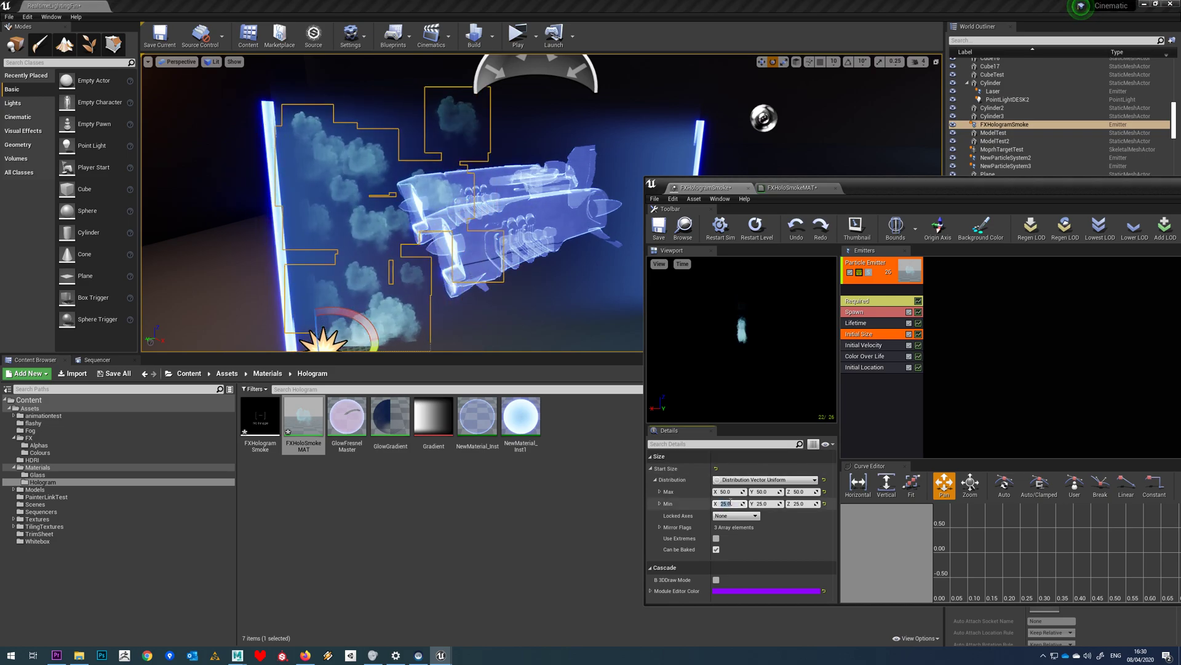
text(30)
click(769, 503)
text(30)
click(803, 504)
text(30)
- Set the maximum start size to 60 on X, Y and Z, and set its Locked Axes to XYZ
click(742, 490)
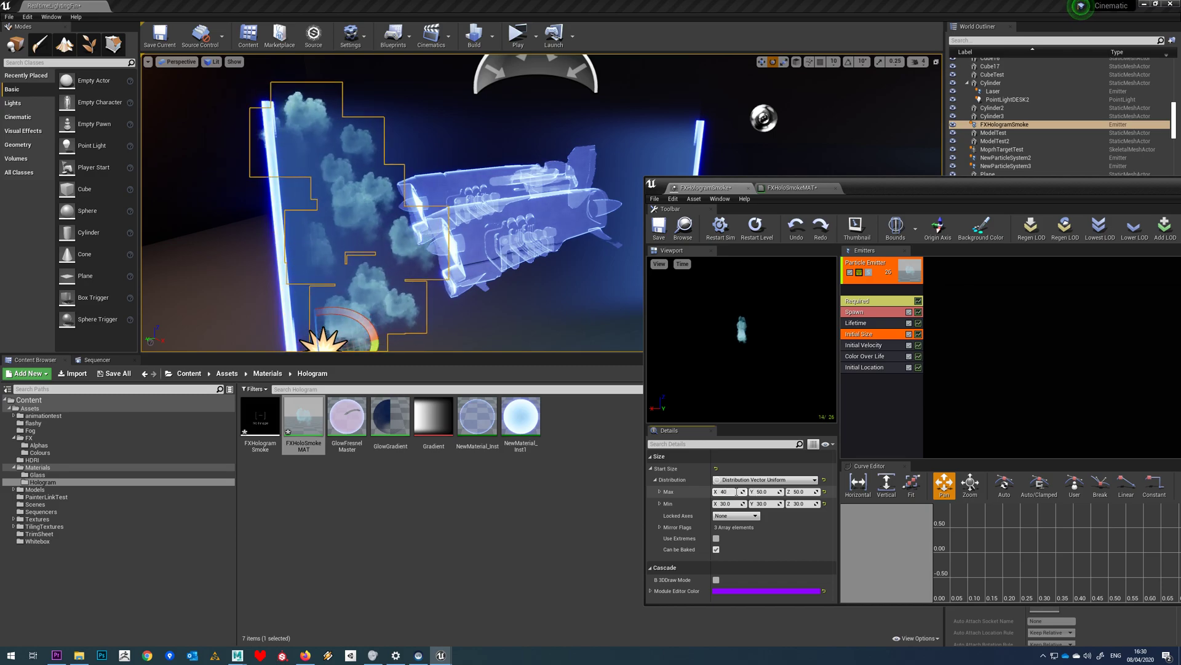
text(60)
key(Tab)
text(60)
click(803, 492)
text(60)
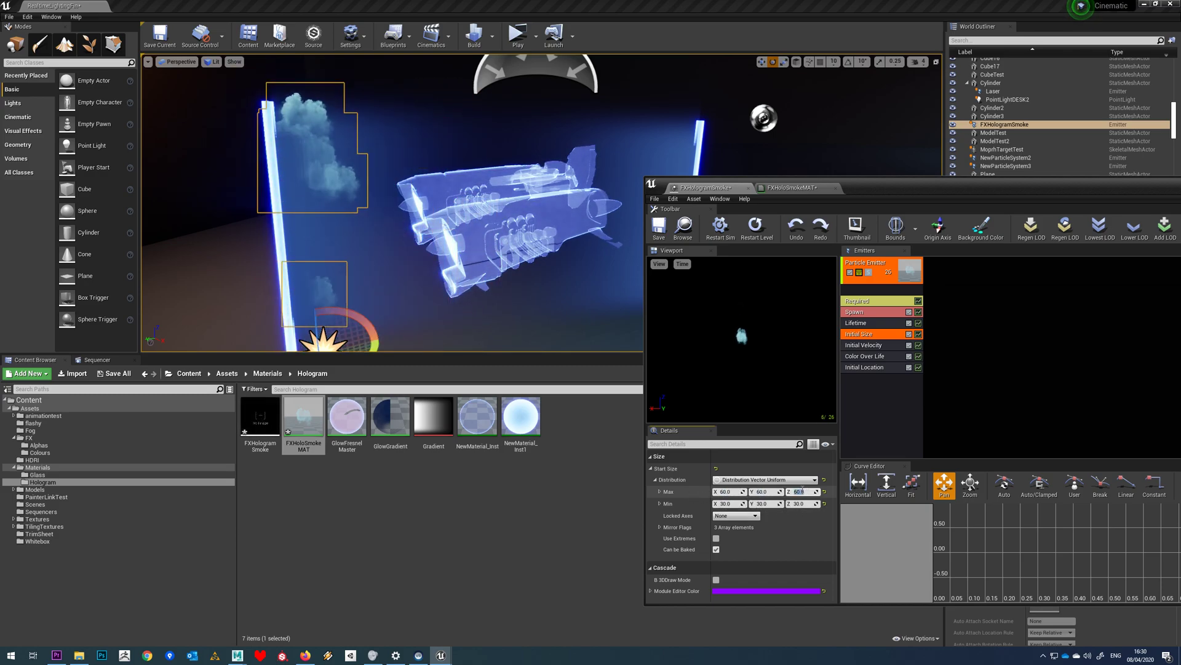
click(749, 517)
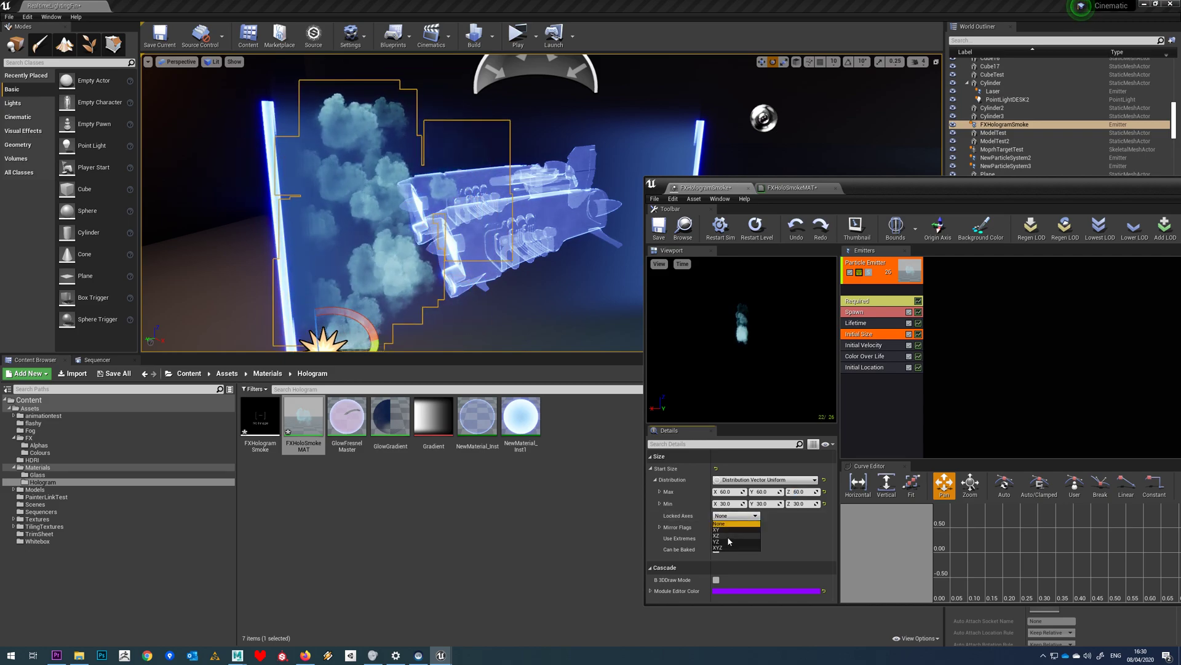
click(717, 547)
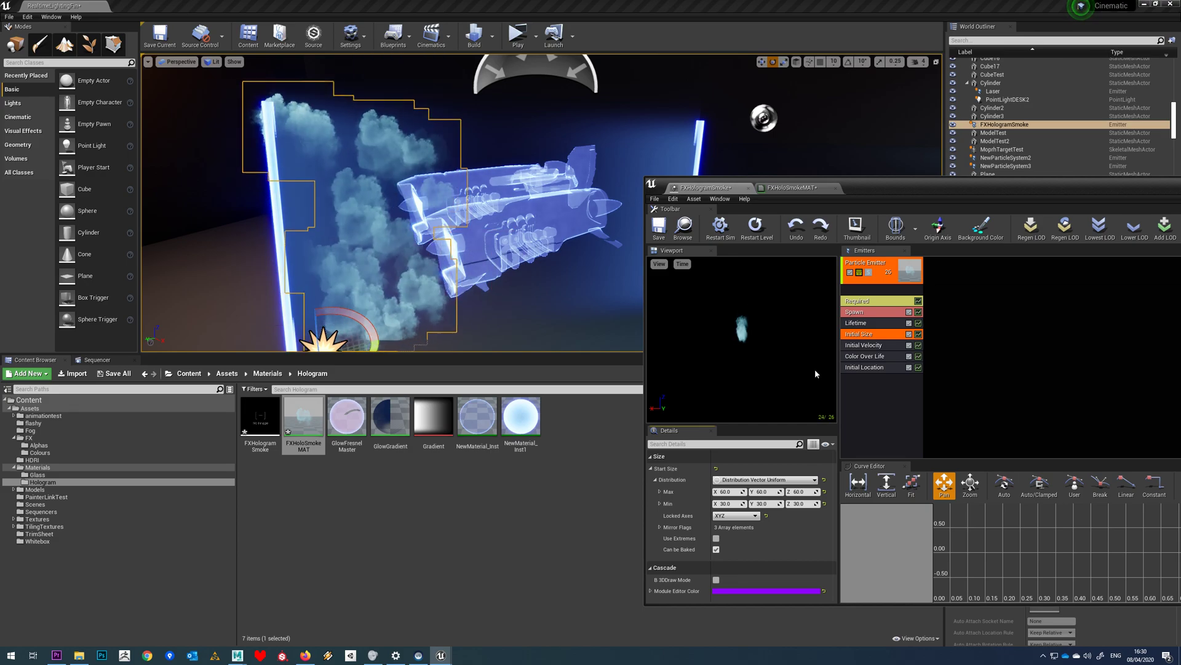
- Set both the minimum and maximum Z start velocity to 10 in the Initial Velocity module
click(859, 346)
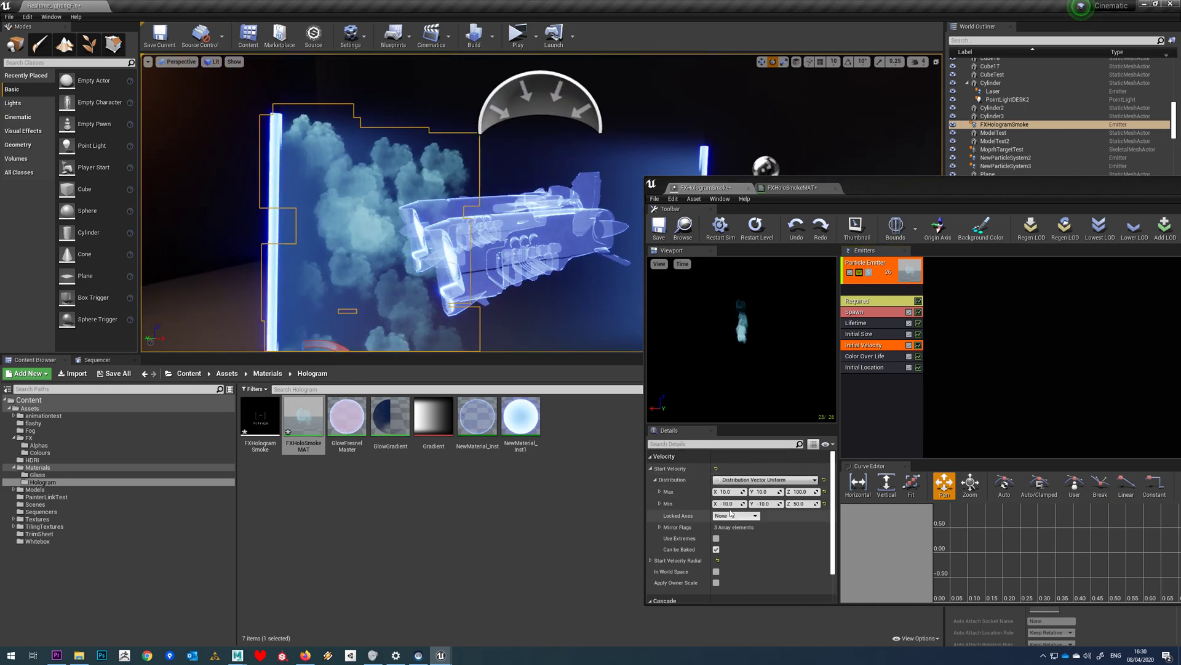
click(800, 503)
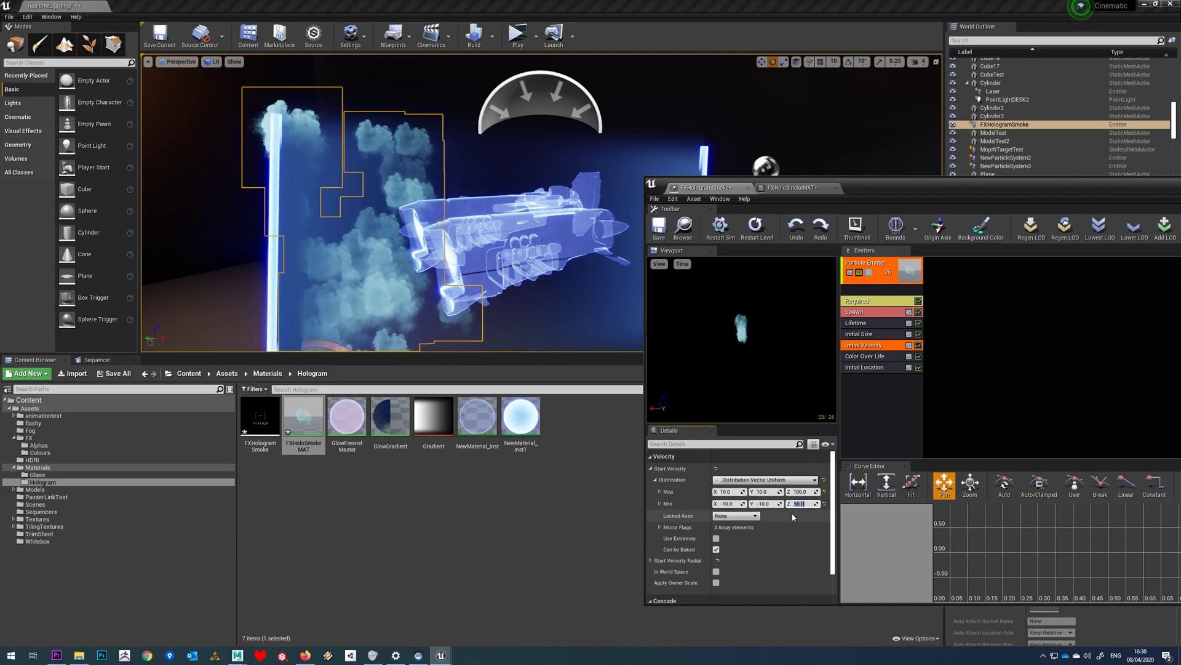
text(10)
click(801, 491)
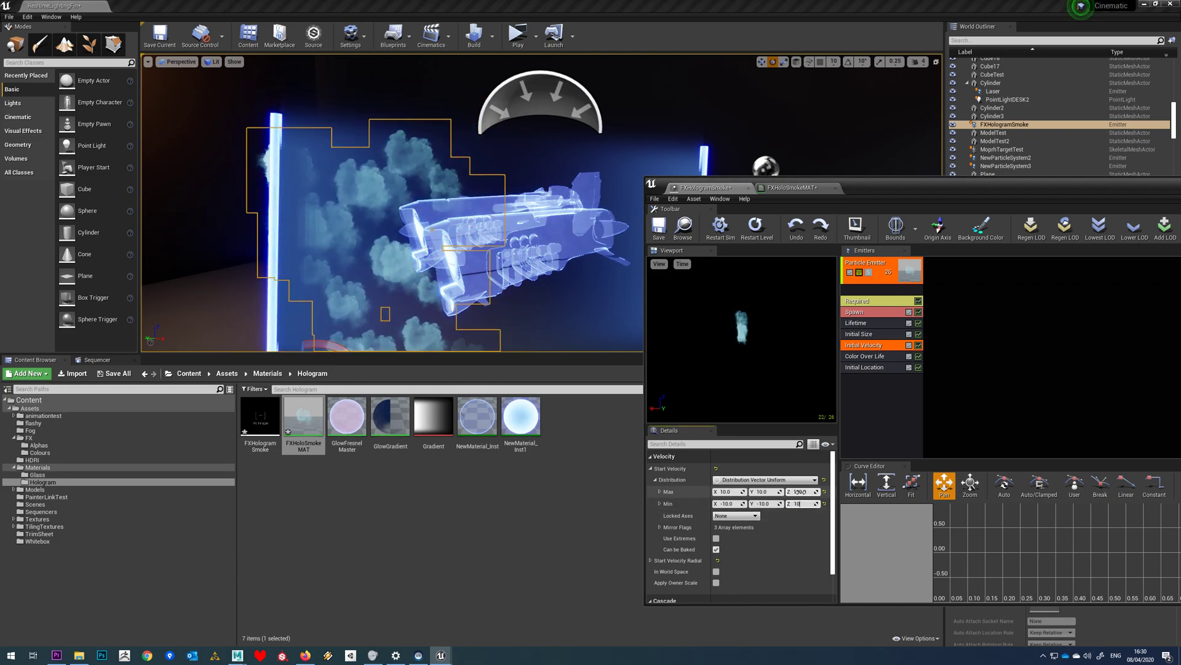
text(10)
key(Return)
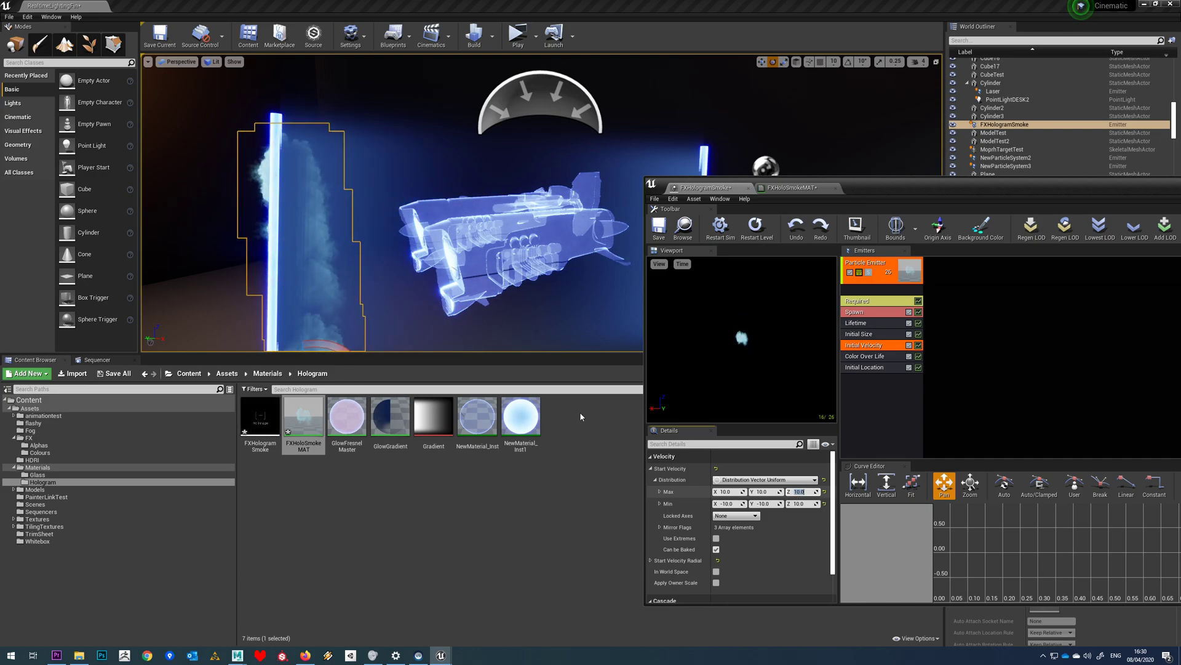
- Set the Z start velocity to a maximum of 100 and a minimum of 75
right_drag(468, 277, 371, 247)
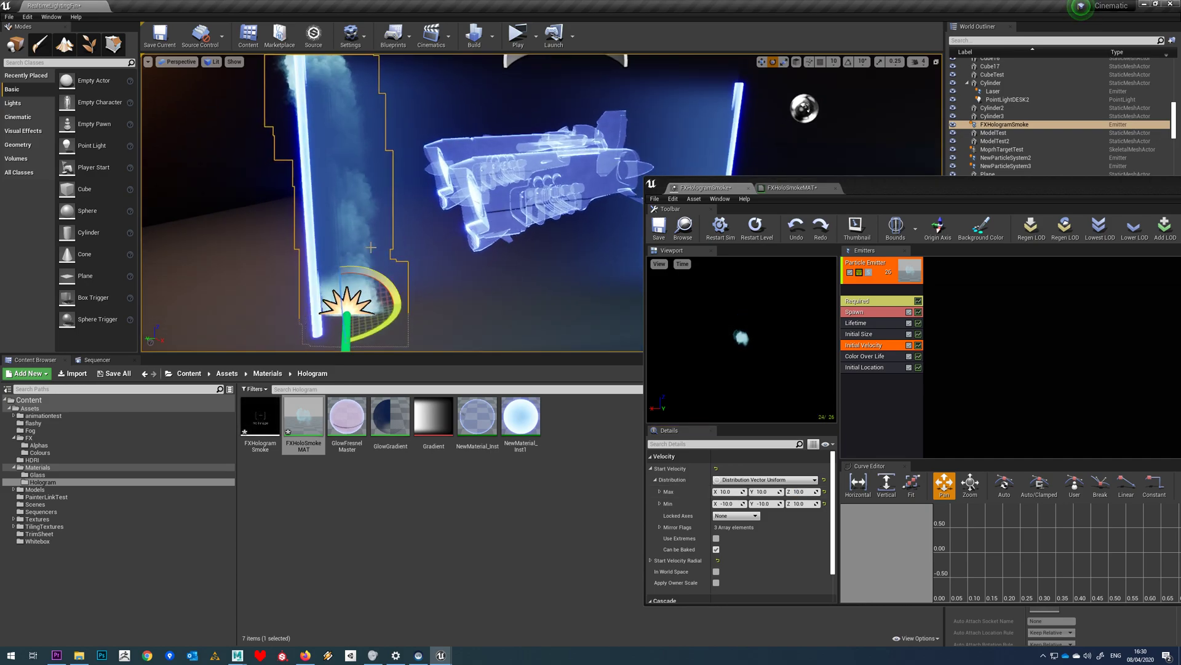
click(800, 492)
text(100)
key(Return)
click(803, 503)
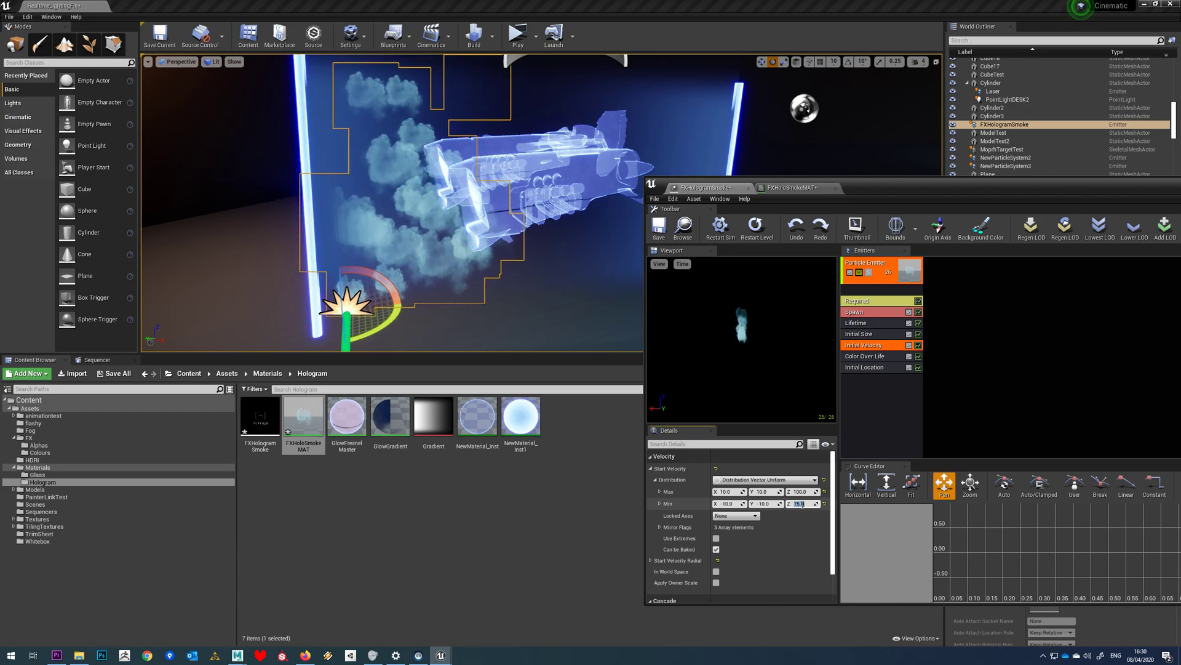
- Limit the start velocity on X and Y to a maximum of 2 and a minimum of -2
click(726, 491)
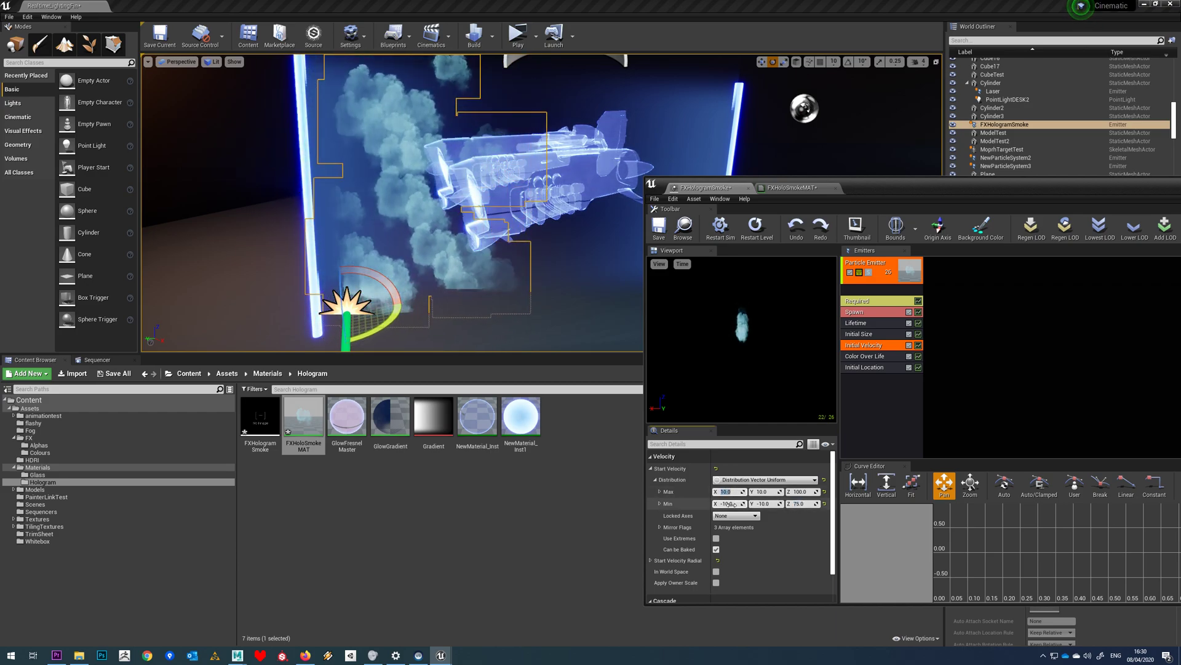
text(2)
click(729, 503)
text(-2)
key(Tab)
text(-2)
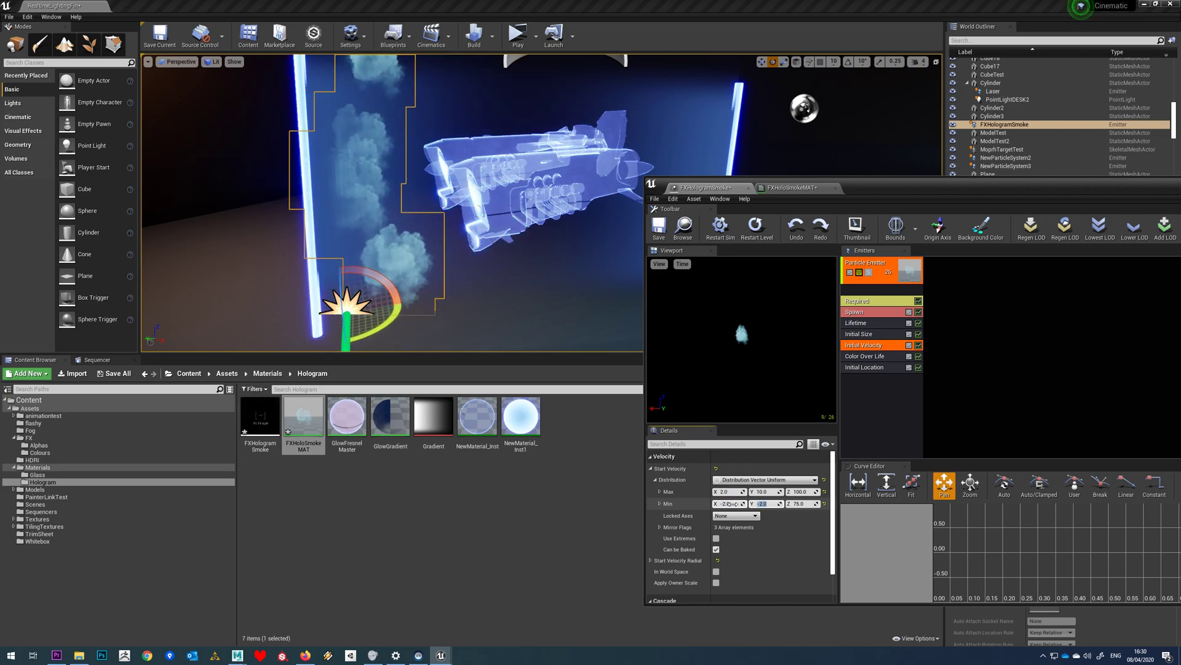
click(771, 492)
text(2)
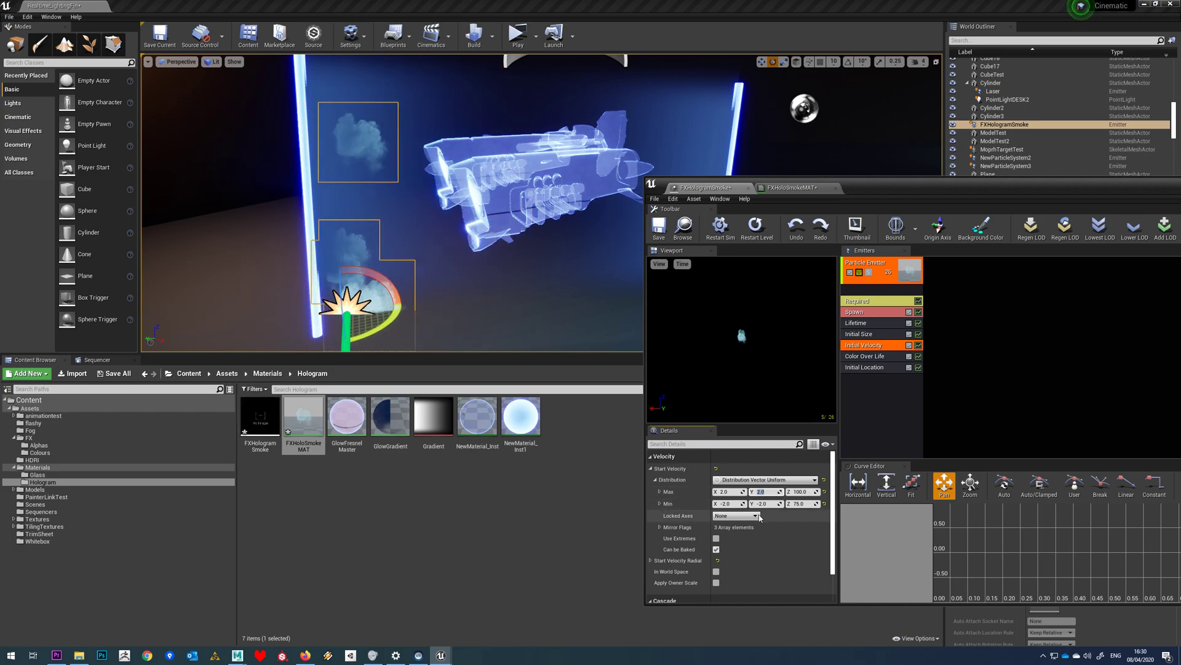
click(725, 491)
text(2)
- Add an Initial Rotation module to the smoke particle emitter
right_drag(548, 274, 548, 231)
key(s)
click(853, 356)
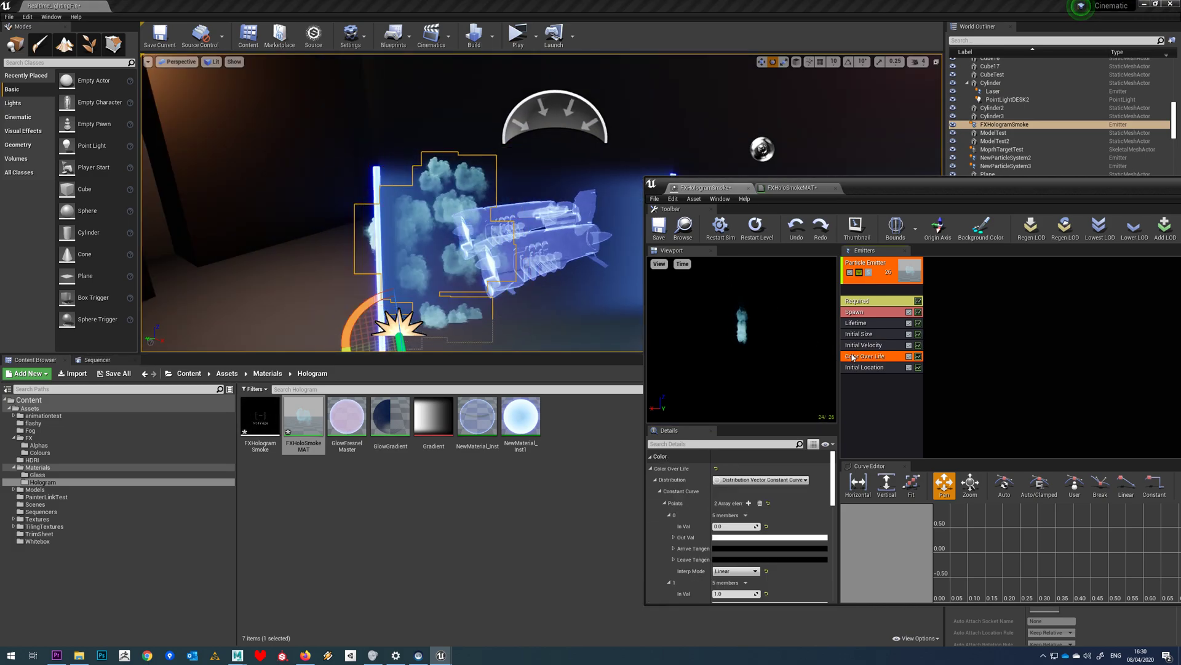
click(865, 391)
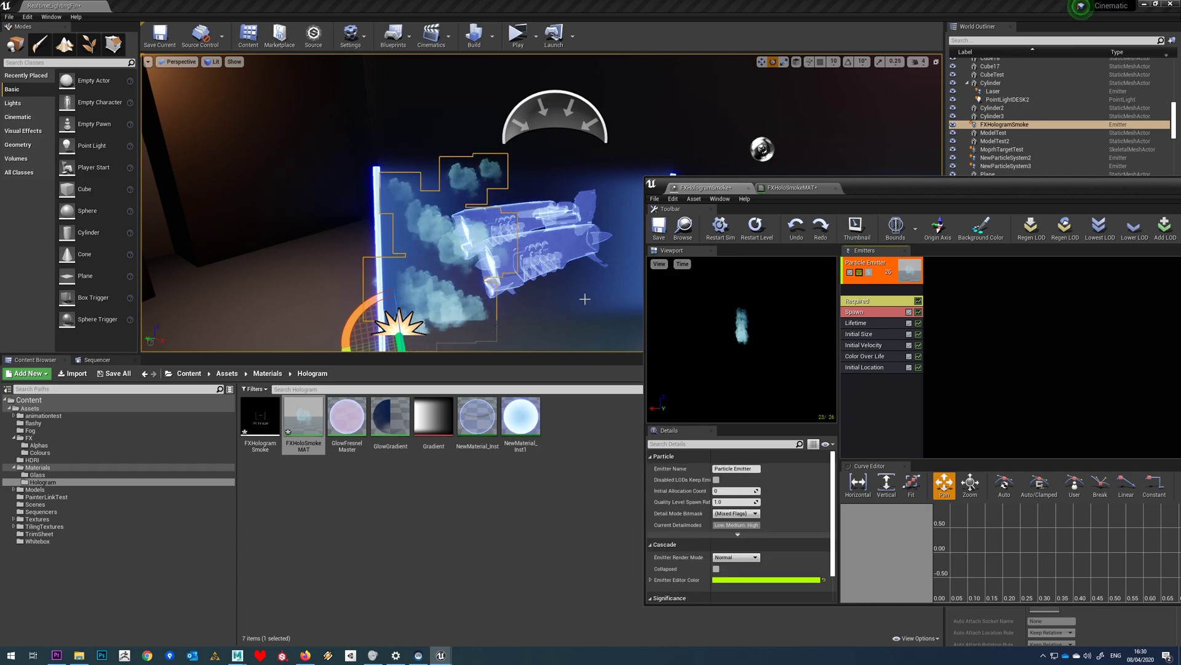
right_click(878, 378)
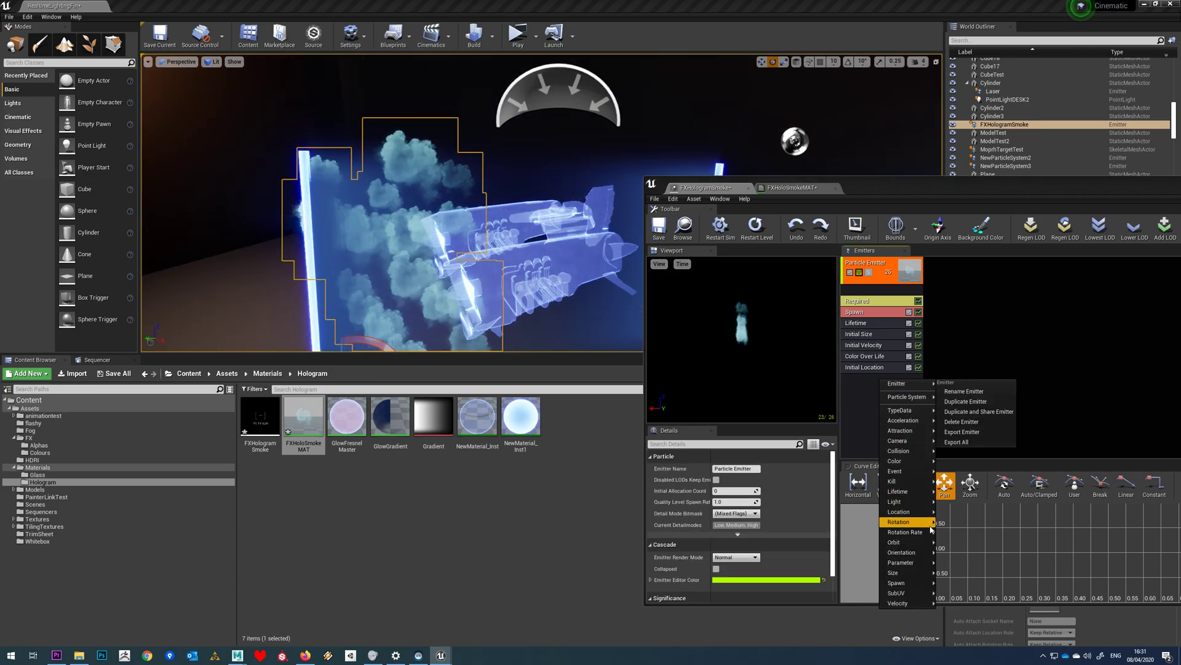
mouse_move(904, 522)
click(964, 525)
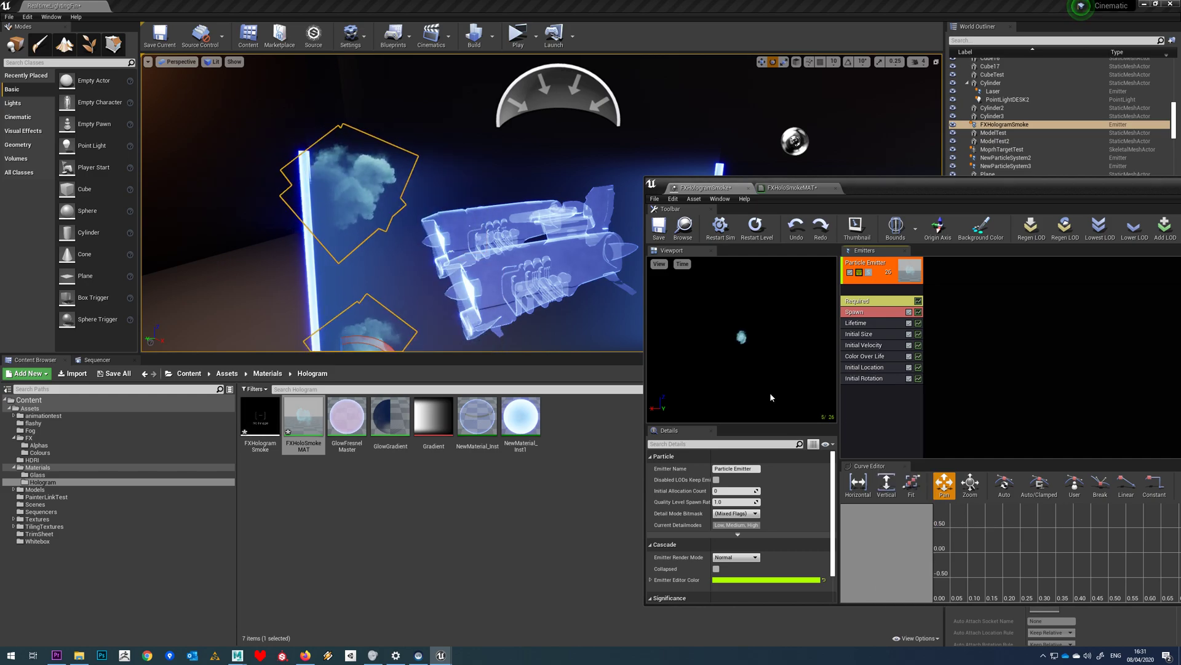
- Add an Initial Rotation Rate module to the smoke emitter with a minimum of 0.1 and a maximum of 0.2
right_drag(578, 308, 579, 341)
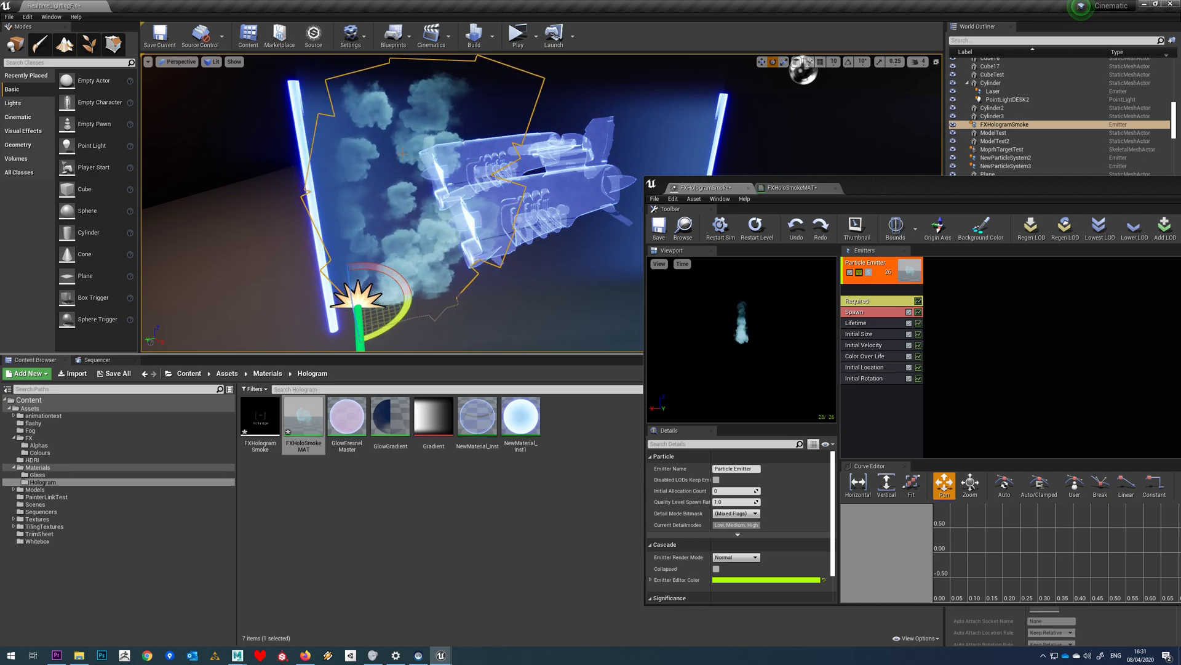
right_click(874, 390)
mouse_move(903, 532)
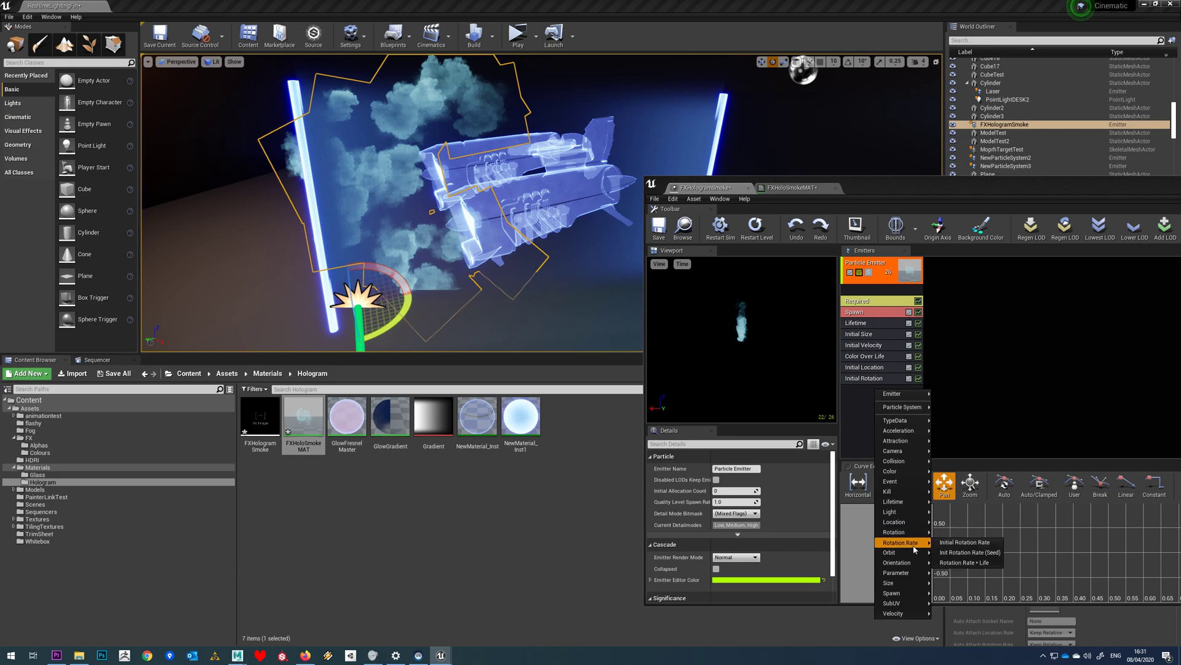
click(965, 542)
click(734, 491)
text(0.1)
key(Tab)
text(0.2)
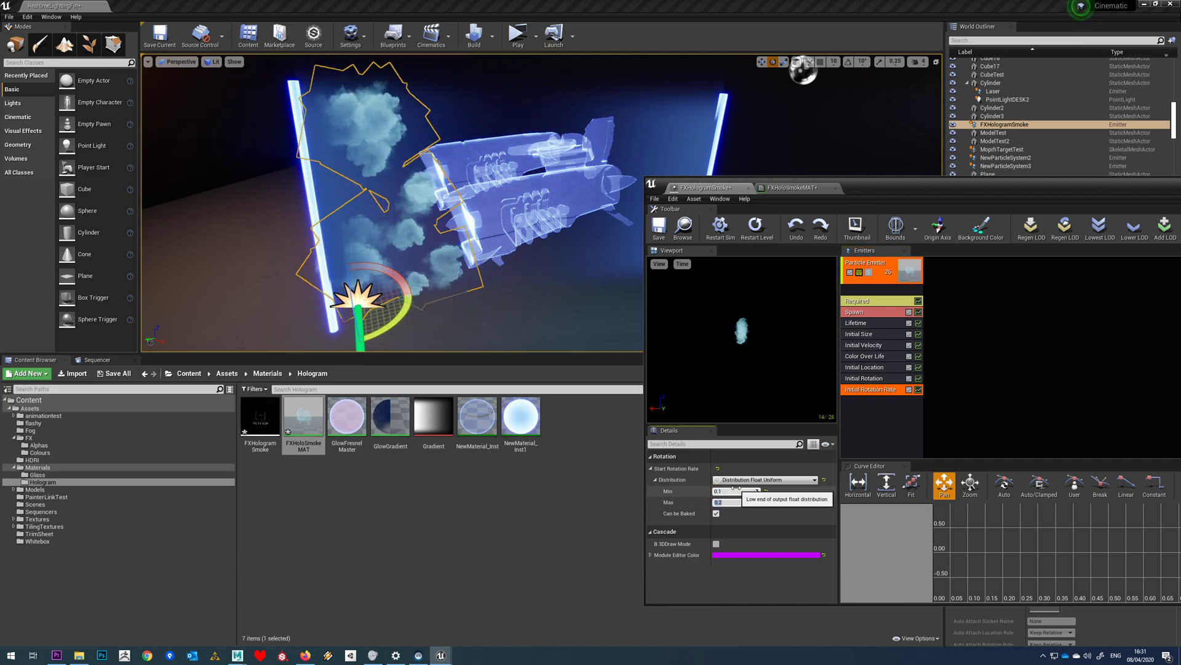
- Lower the start rotation rate to a minimum of 0.05 and a maximum of 0.1
click(729, 490)
text(05)
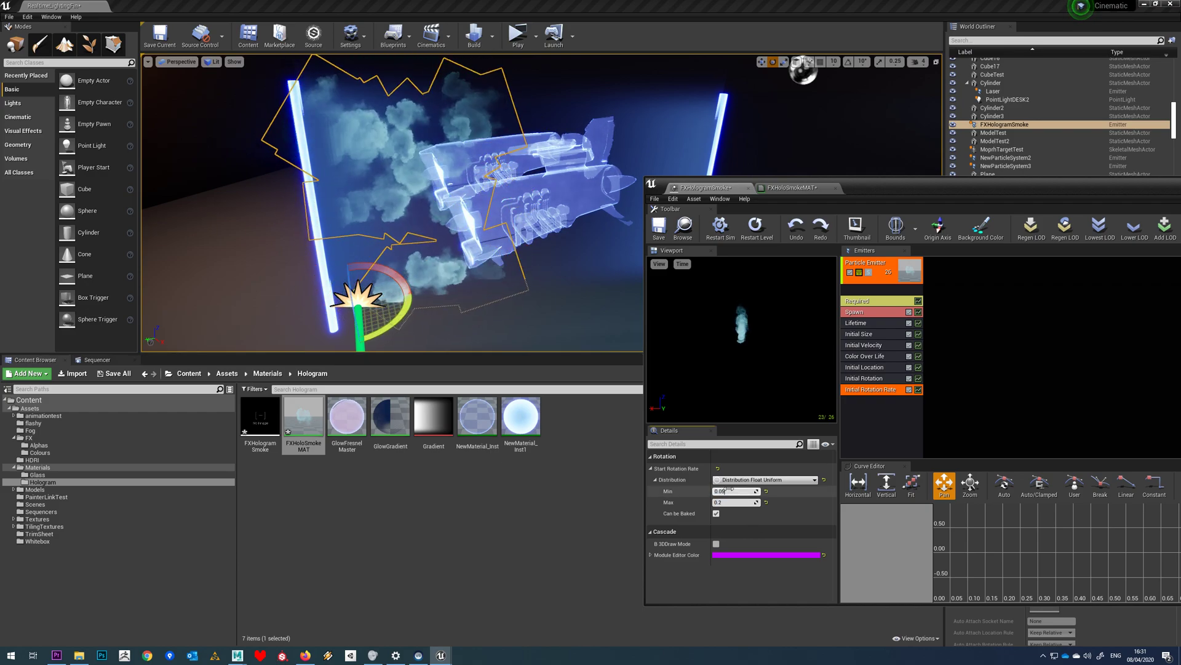
text(.05)
key(Tab)
text(0.1)
key(Return)
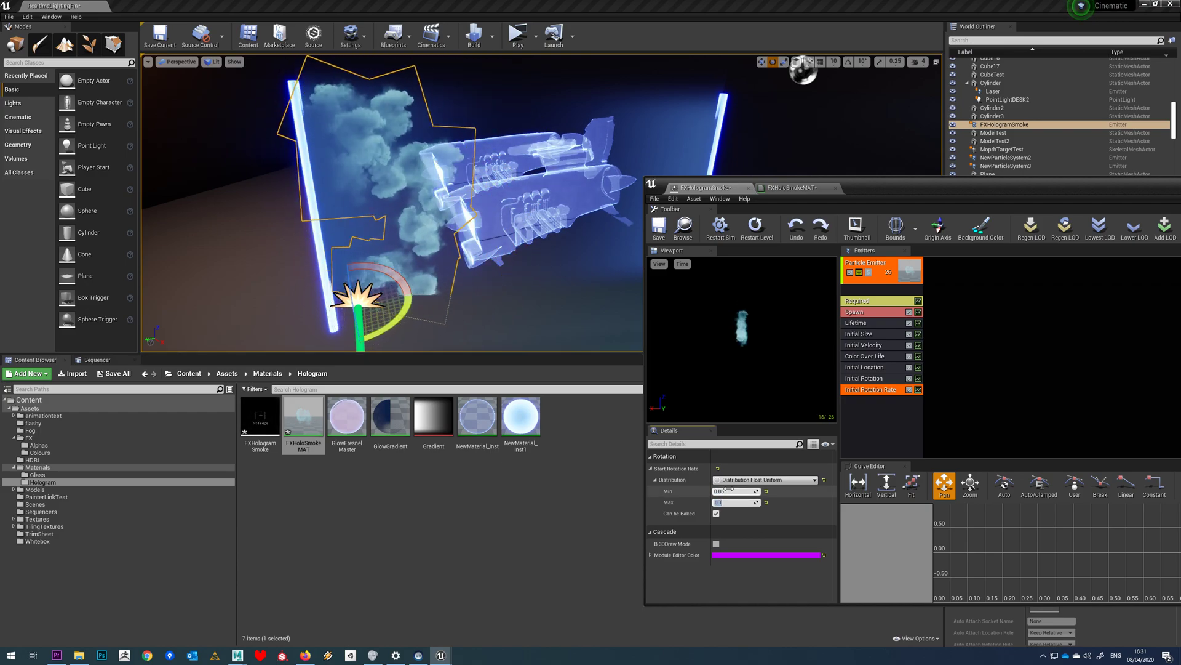
- Set the minimum Y start location to 140 in the Initial Location module
mouse_move(506, 227)
right_down()
mouse_move(542, 194)
mouse_move(511, 237)
mouse_move(506, 227)
right_up()
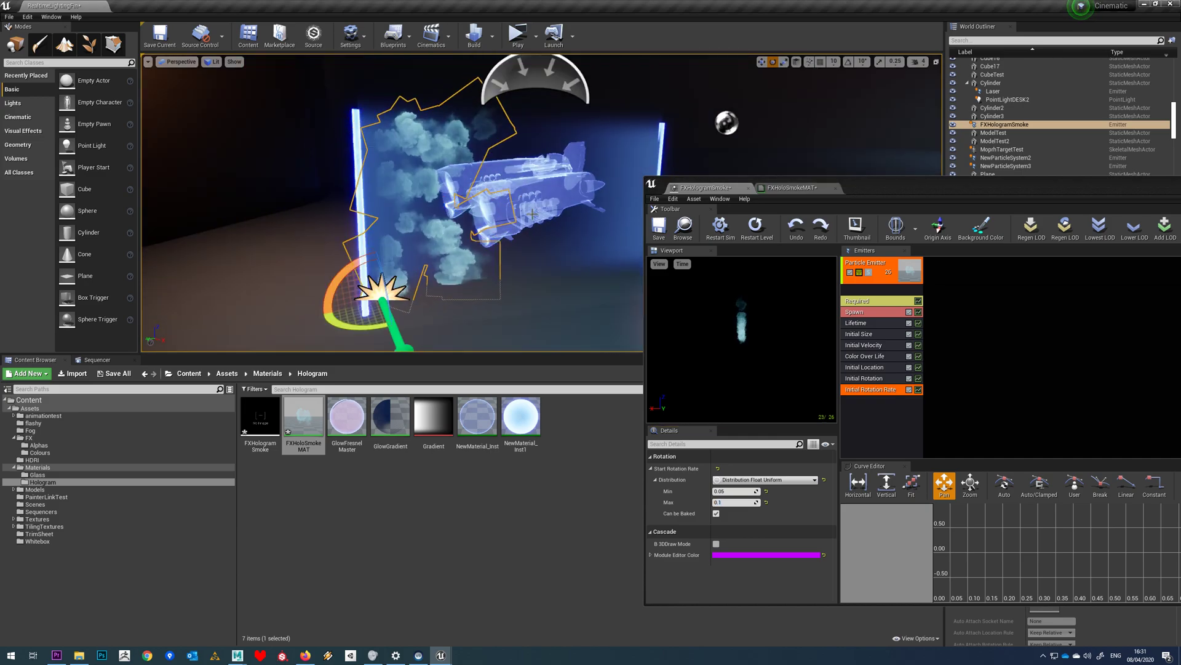
click(864, 367)
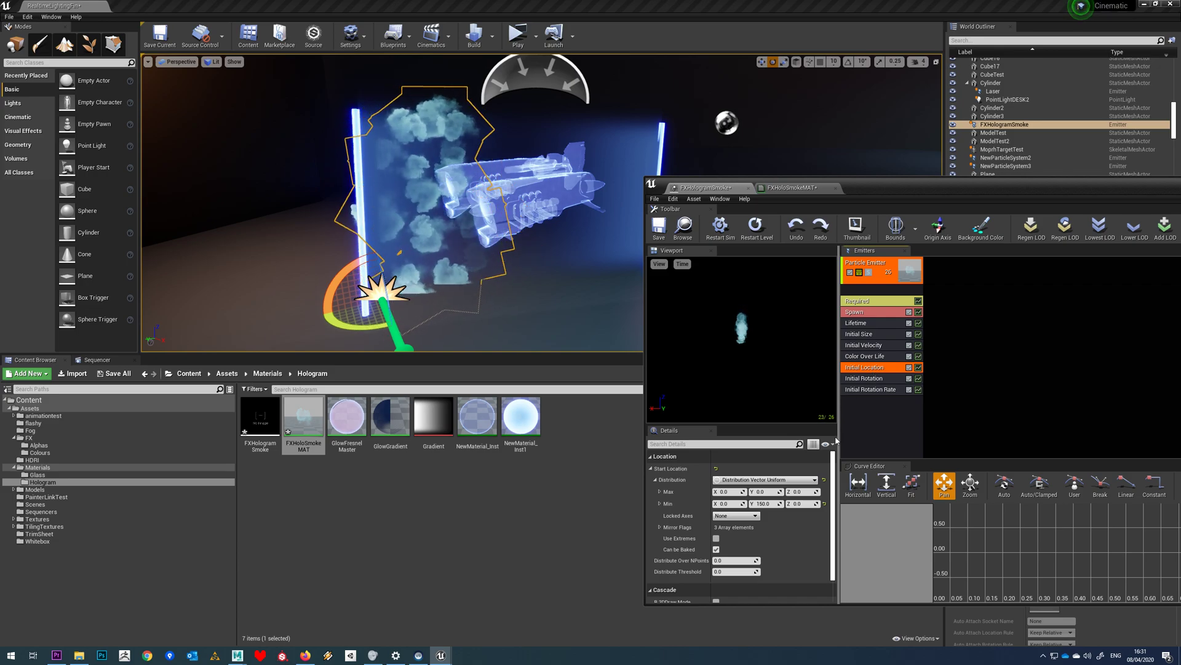
click(773, 504)
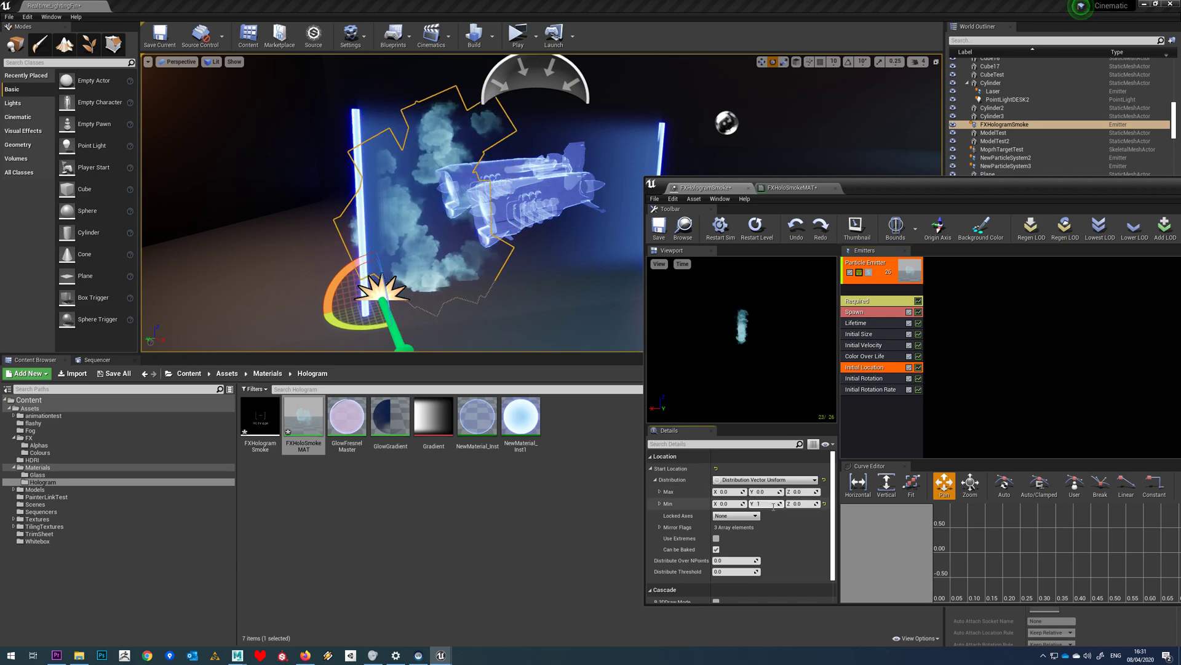
text(140)
key(Return)
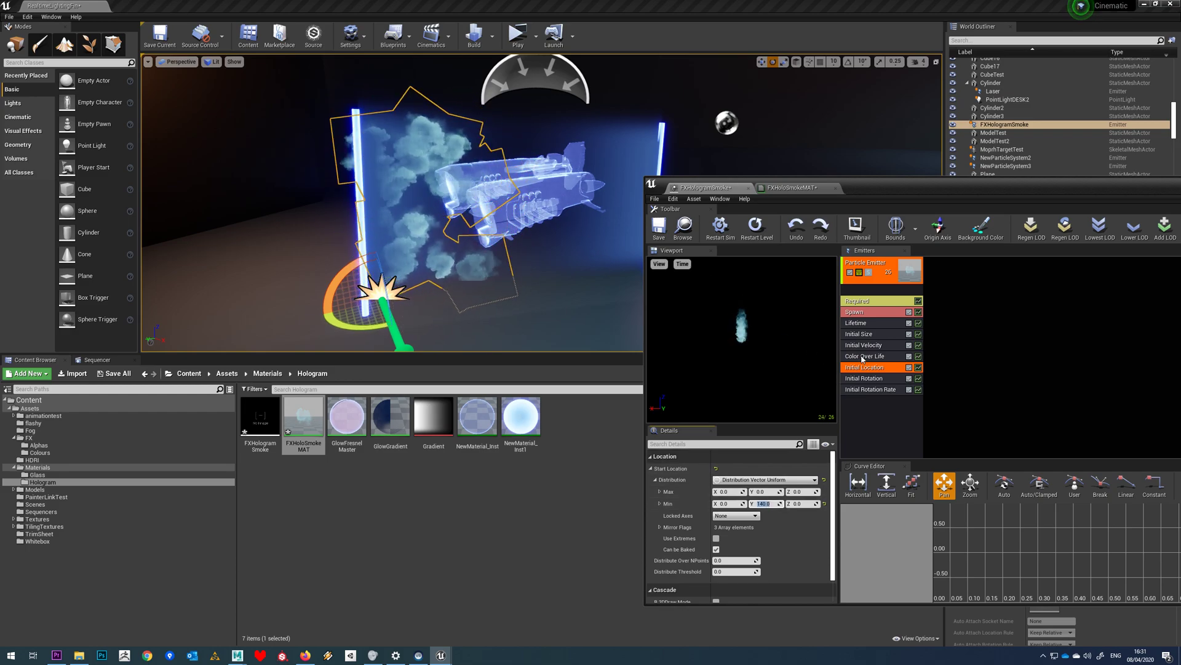
- Raise the constant rate in the Spawn module, trying 30 and settling on 40
click(860, 312)
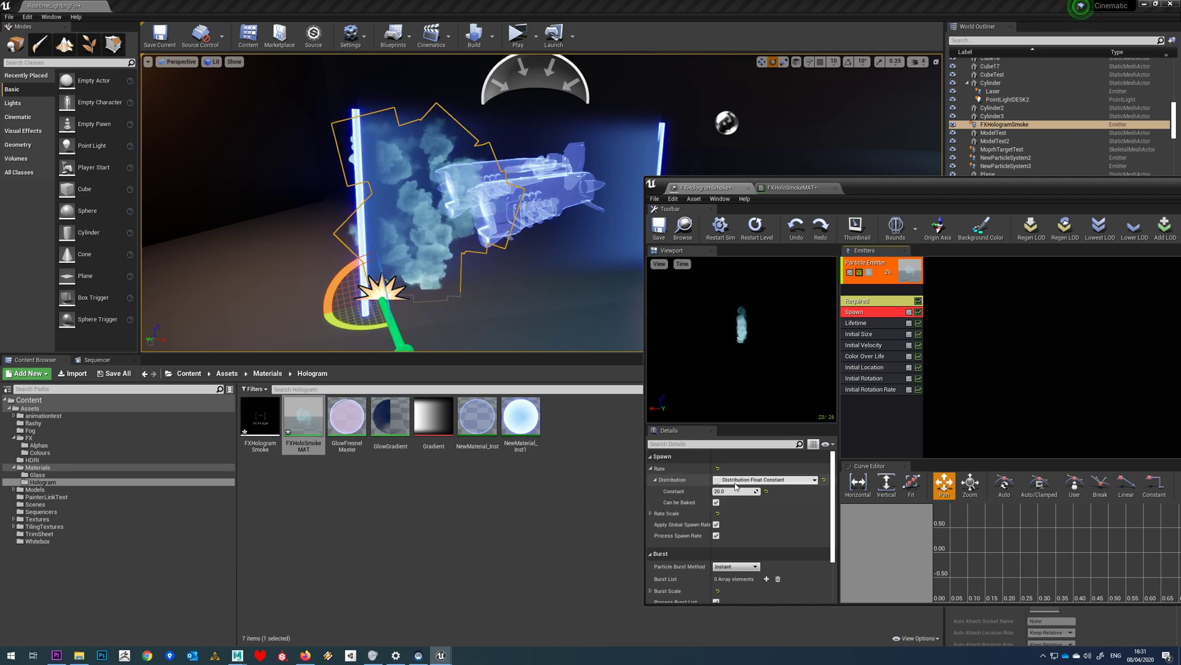
click(658, 457)
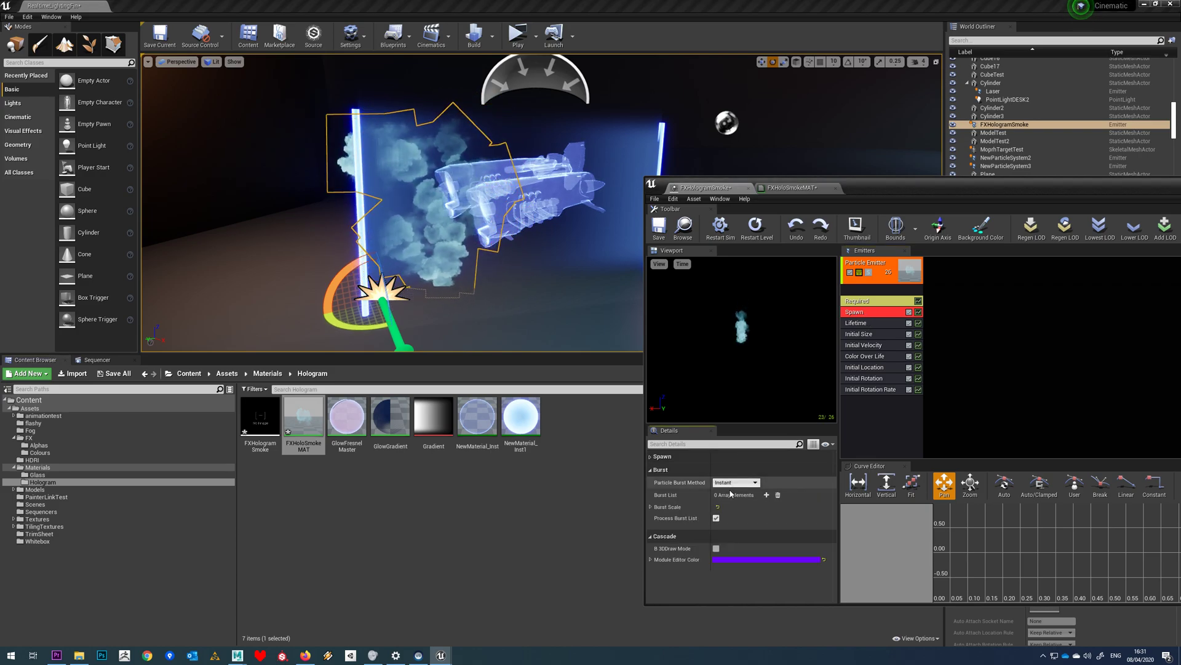
click(657, 457)
text(30)
key(Return)
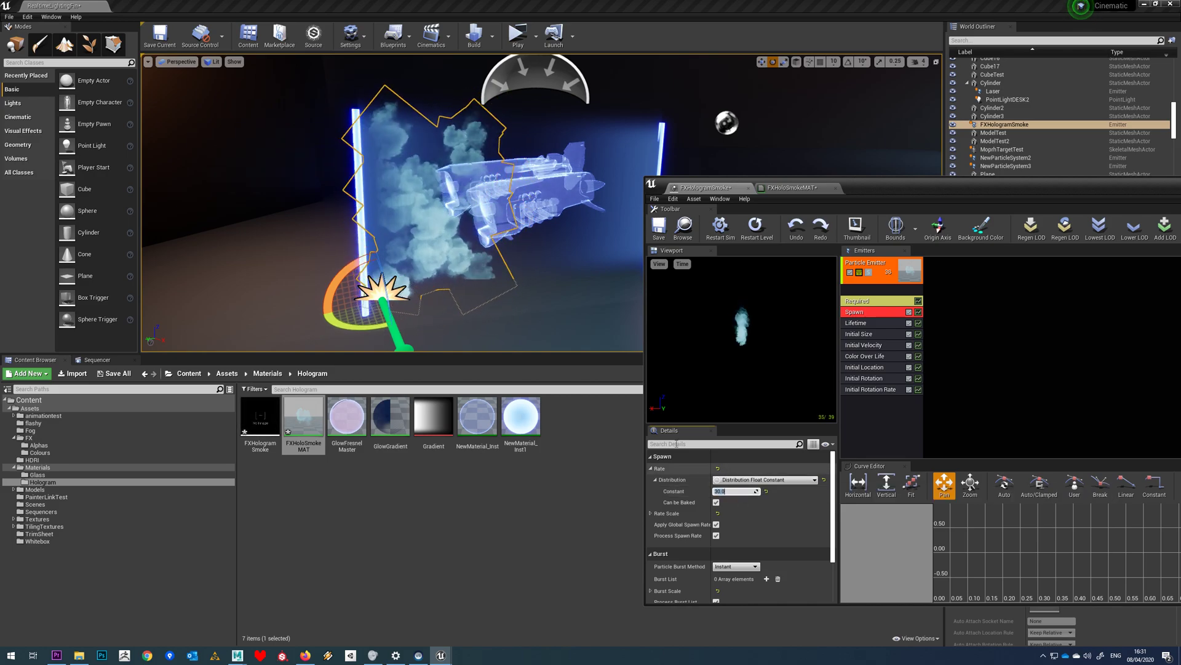
text(40)
key(Return)
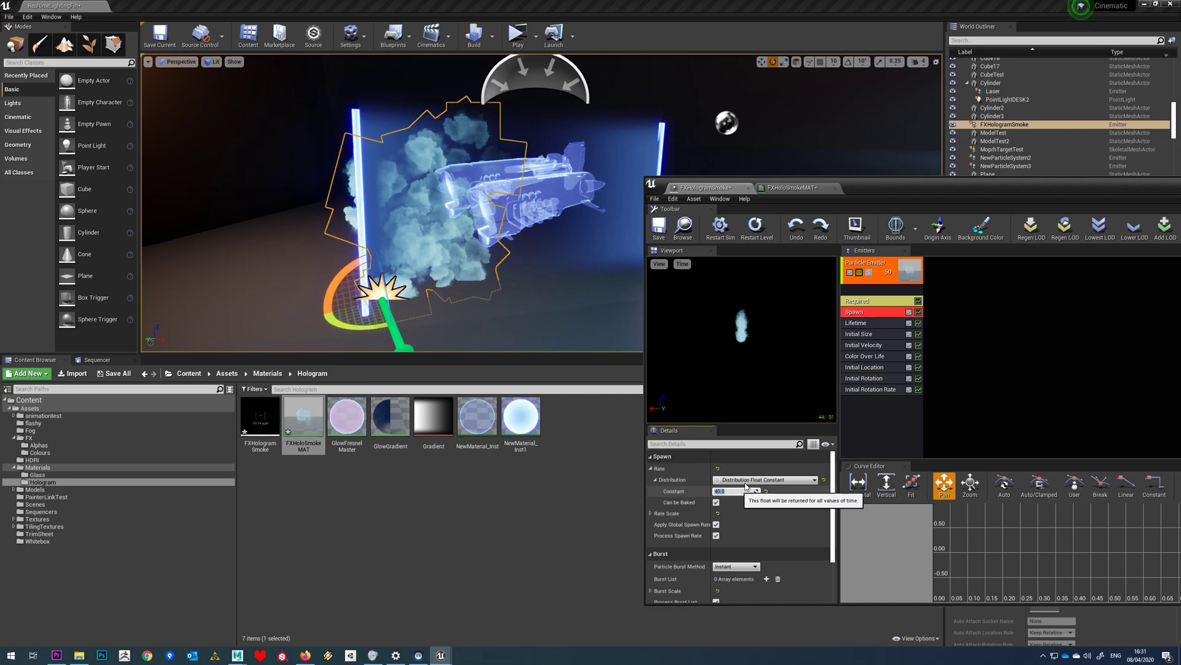
- Set the first Color Over Life point's output colour to light pink, hex sRGB FFA5B8FF
click(874, 356)
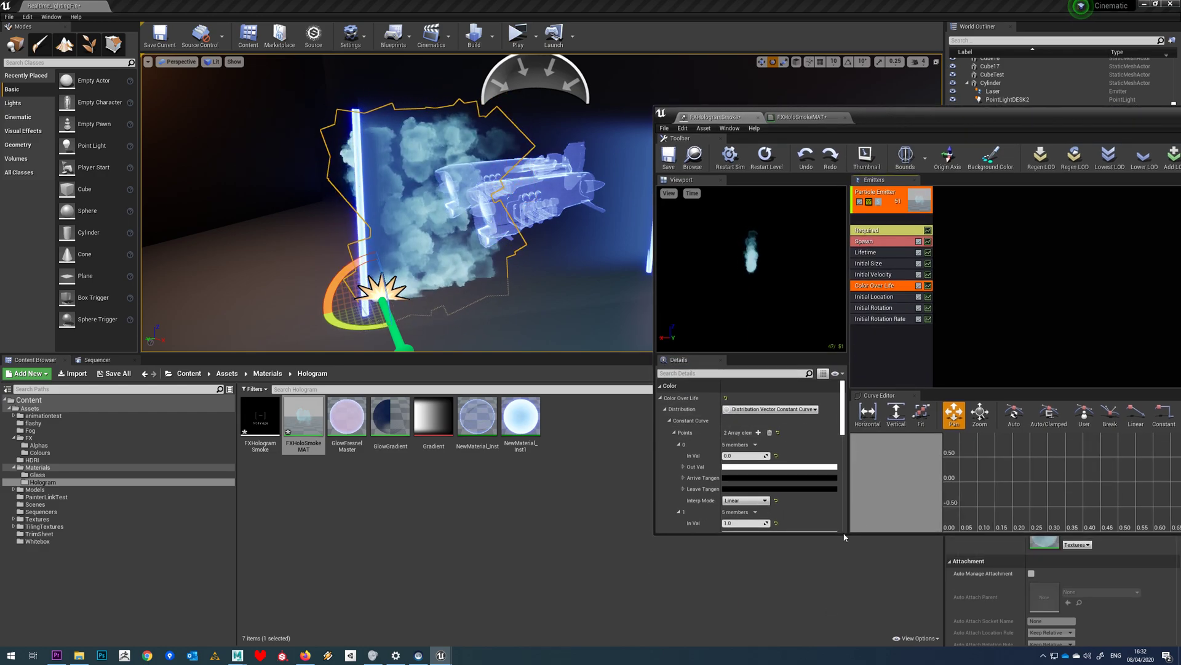
drag(845, 534, 844, 639)
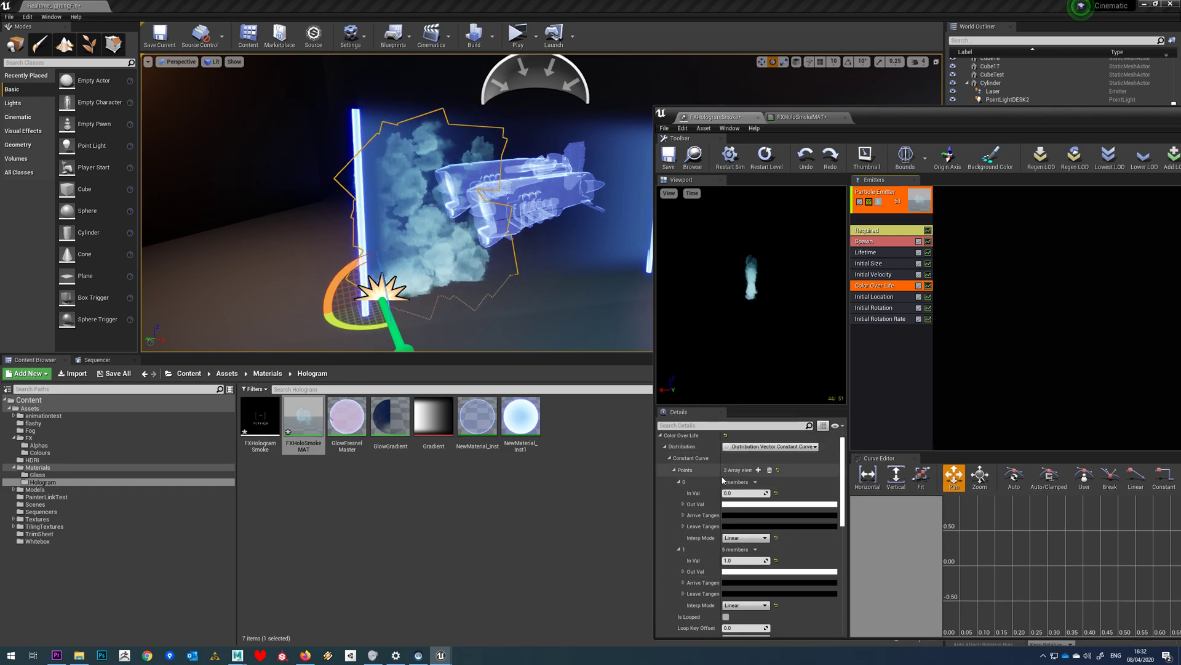
scroll(744, 529, up, 1)
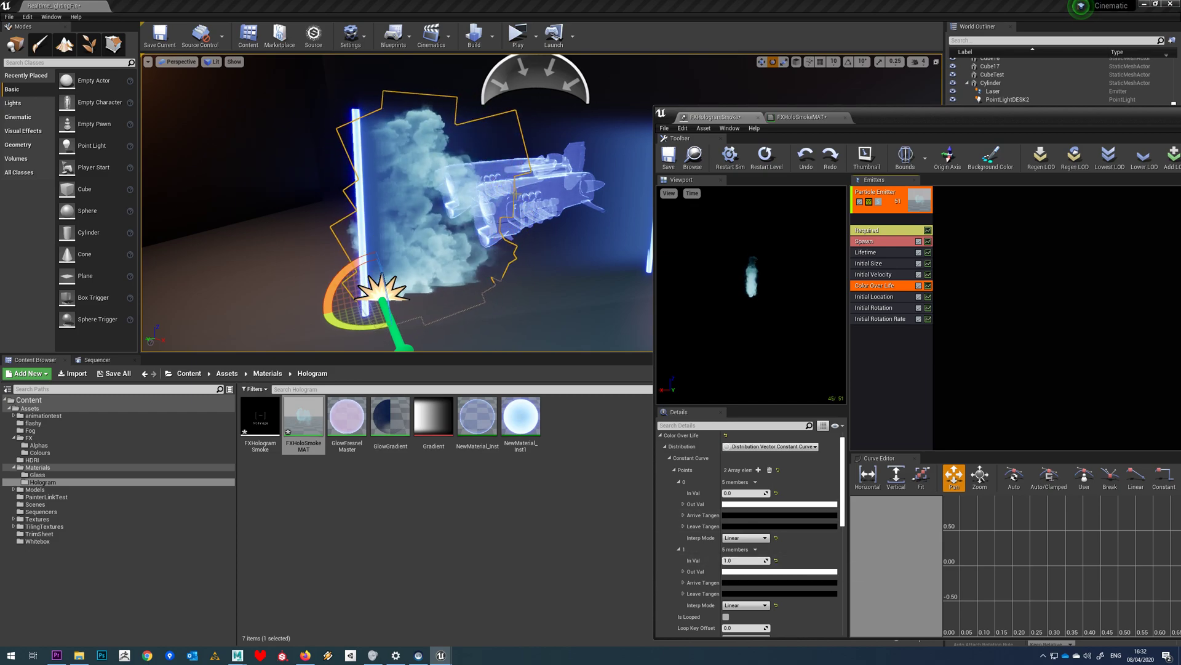
click(779, 504)
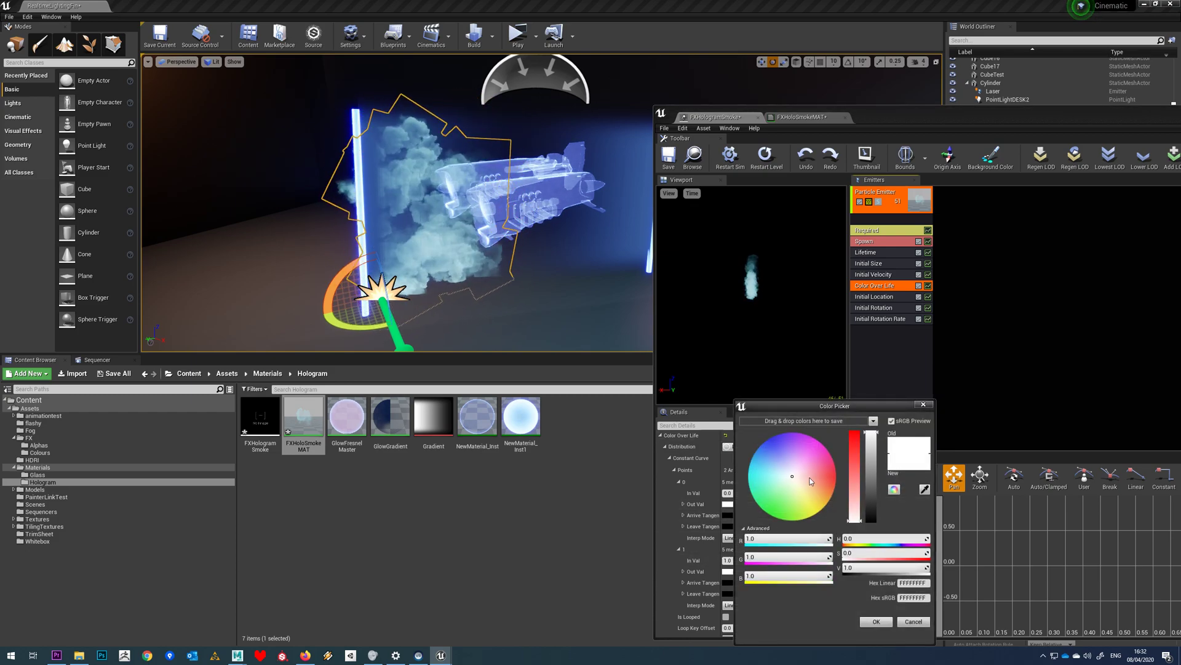
click(836, 472)
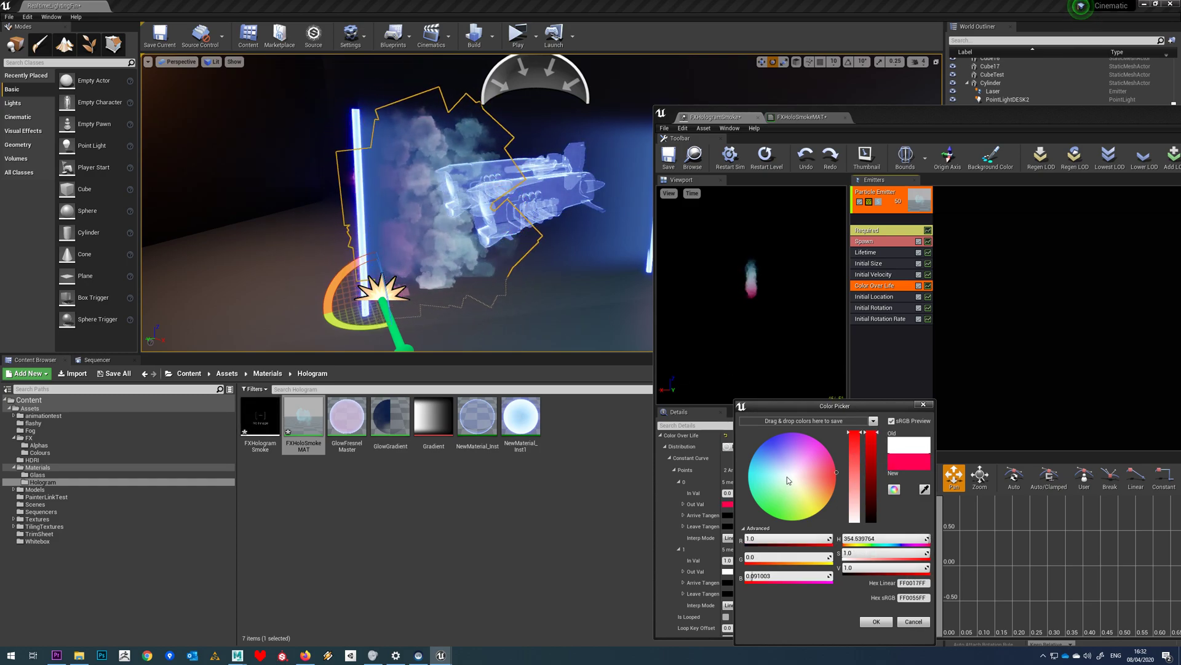
mouse_move(820, 476)
mouse_down()
mouse_move(770, 475)
mouse_move(819, 472)
mouse_up()
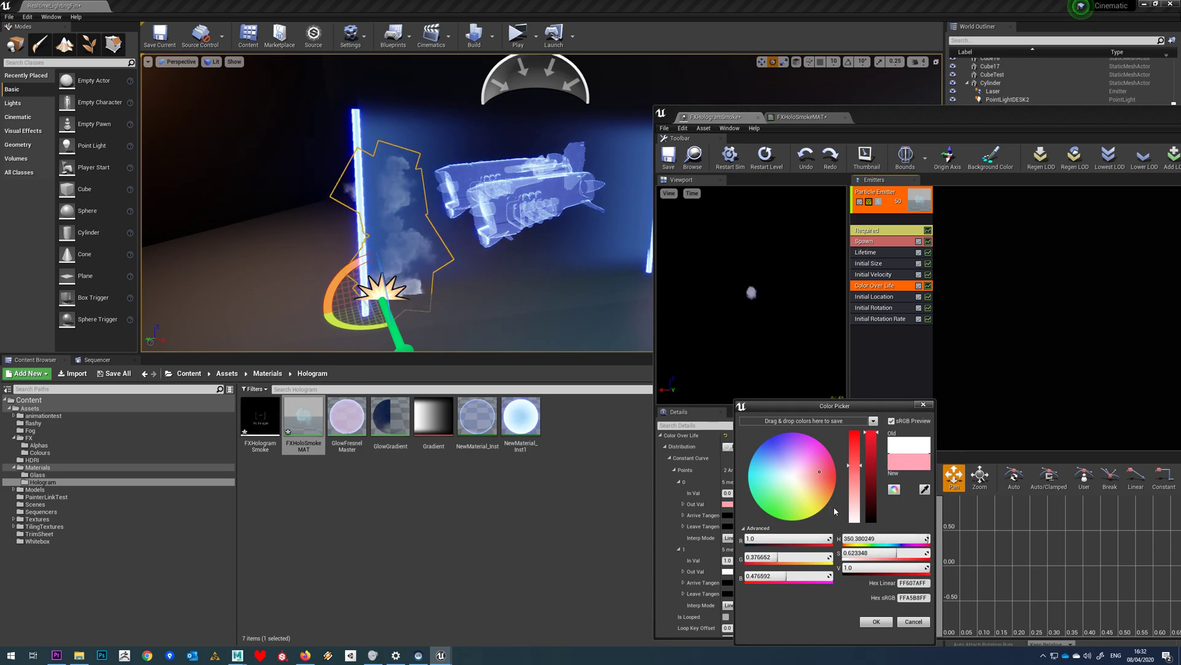
click(877, 621)
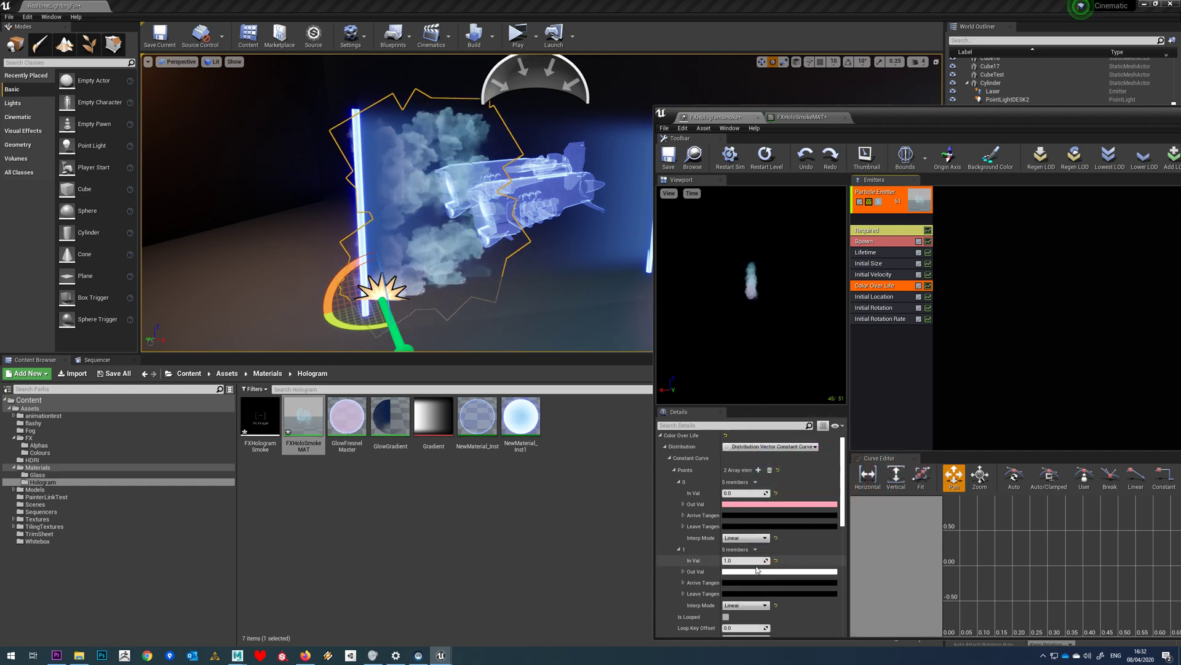
- Set the second Color Over Life point's output colour to a very pale blue
click(737, 571)
drag(811, 493, 800, 476)
click(898, 622)
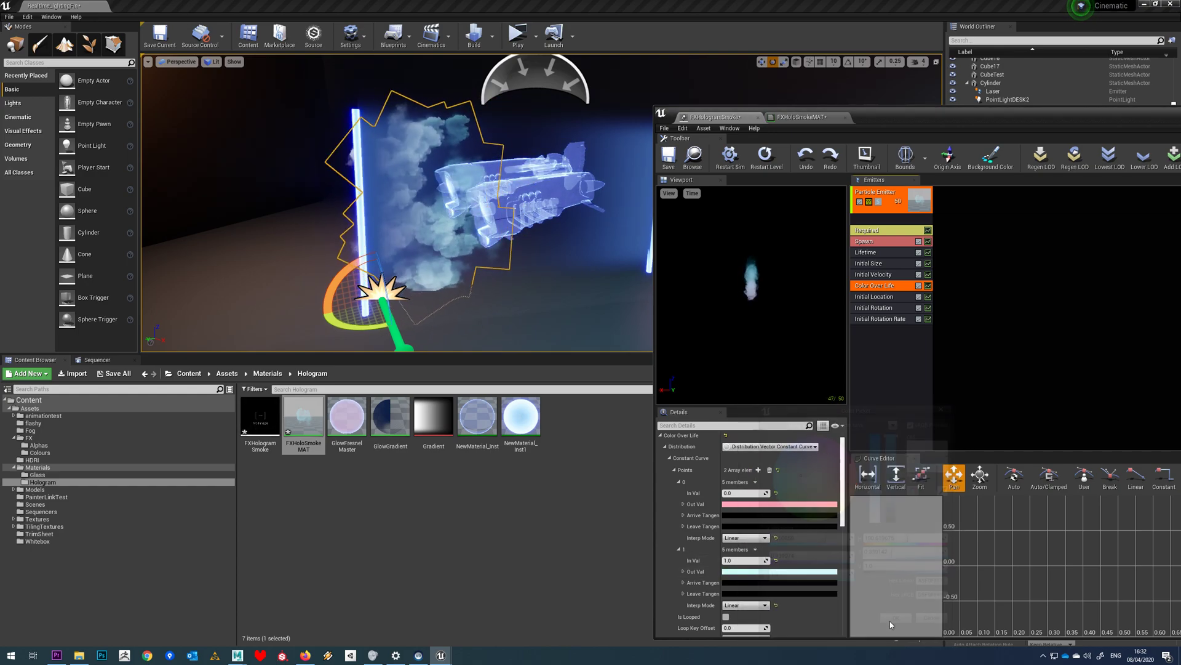
- Add a third point to the Alpha Over Life constant curve
drag(913, 120, 926, 56)
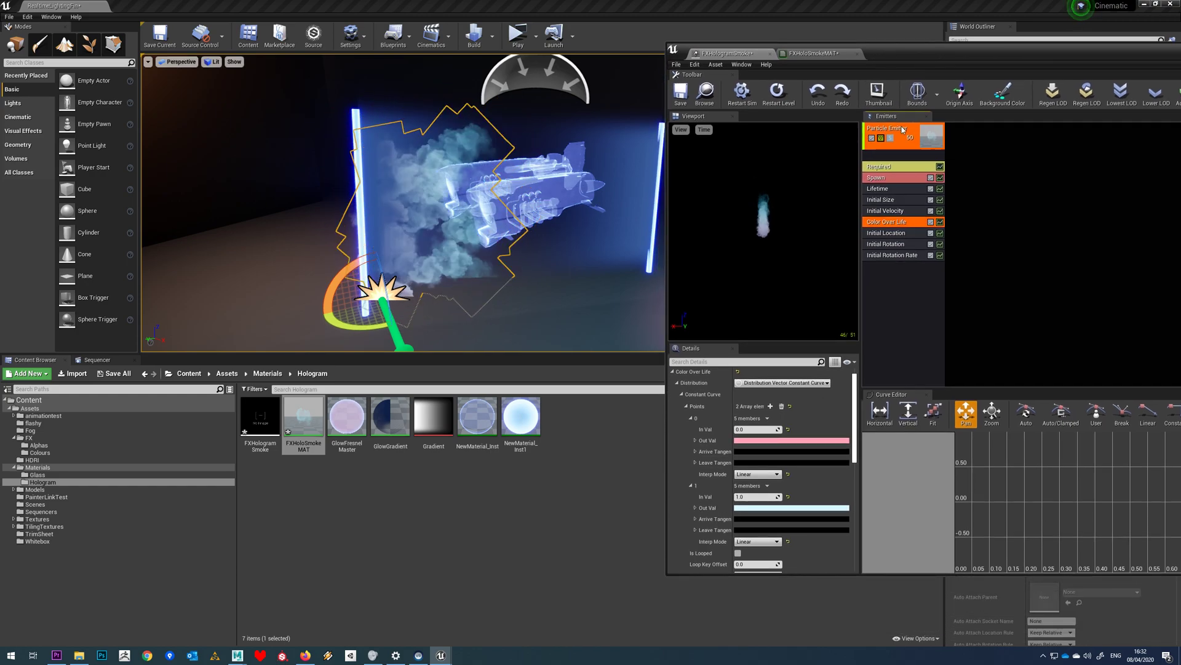
scroll(779, 468, down, 3)
scroll(777, 466, down, 2)
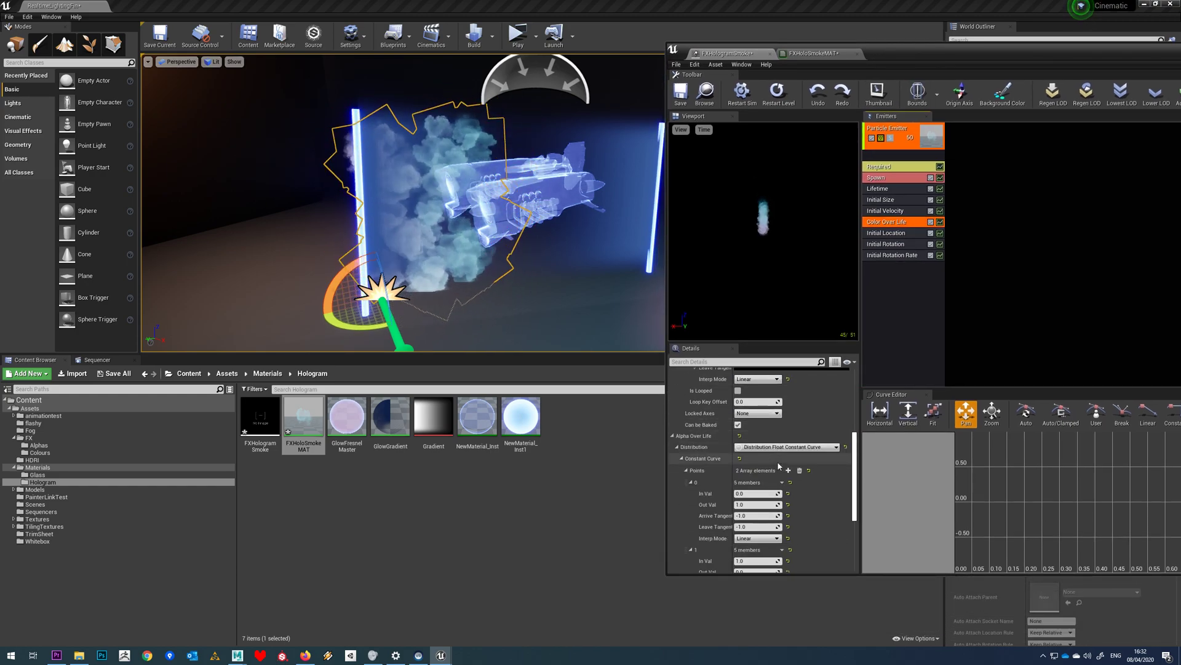
scroll(738, 473, down, 1)
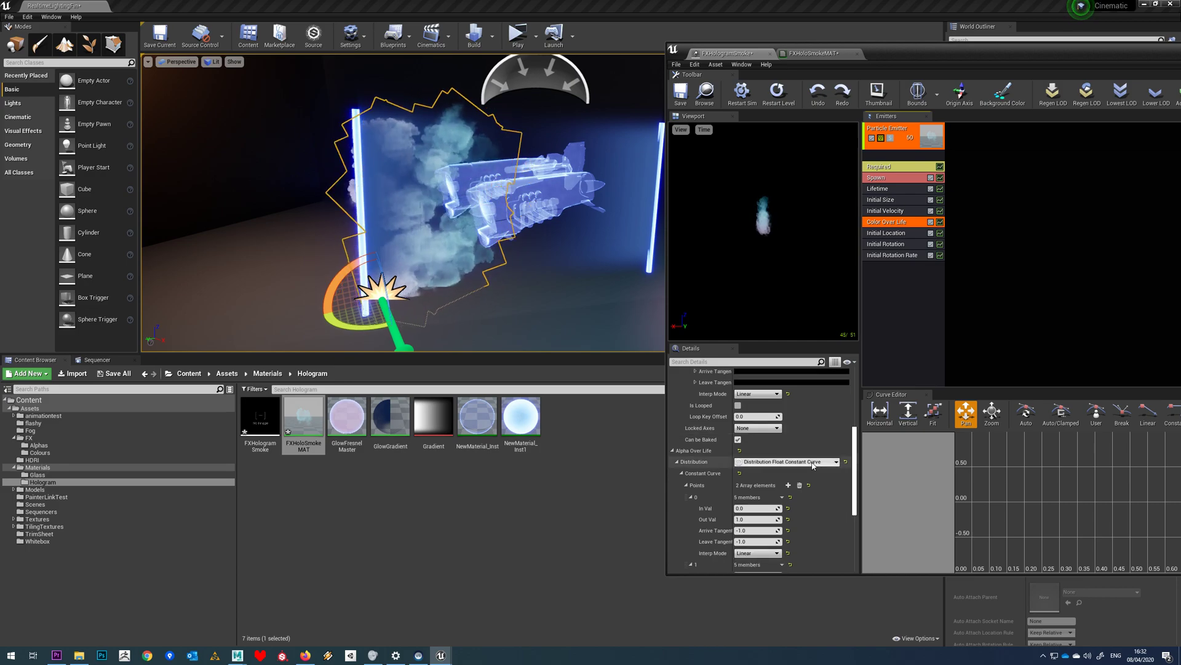
scroll(797, 460, down, 1)
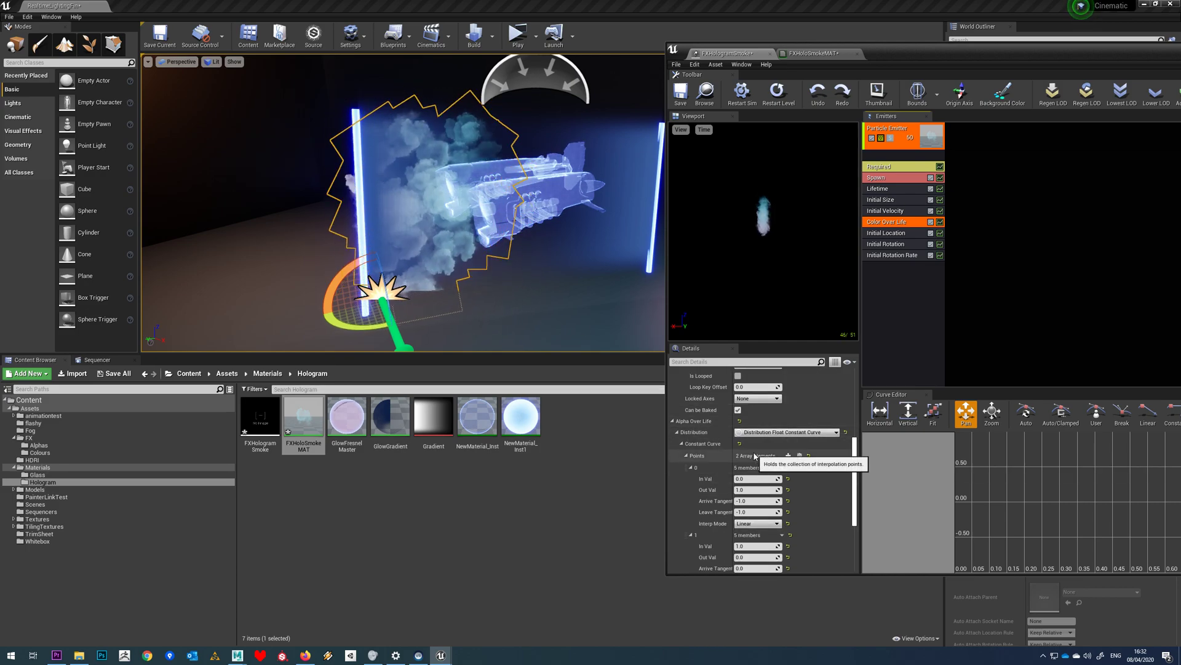
scroll(754, 477, down, 1)
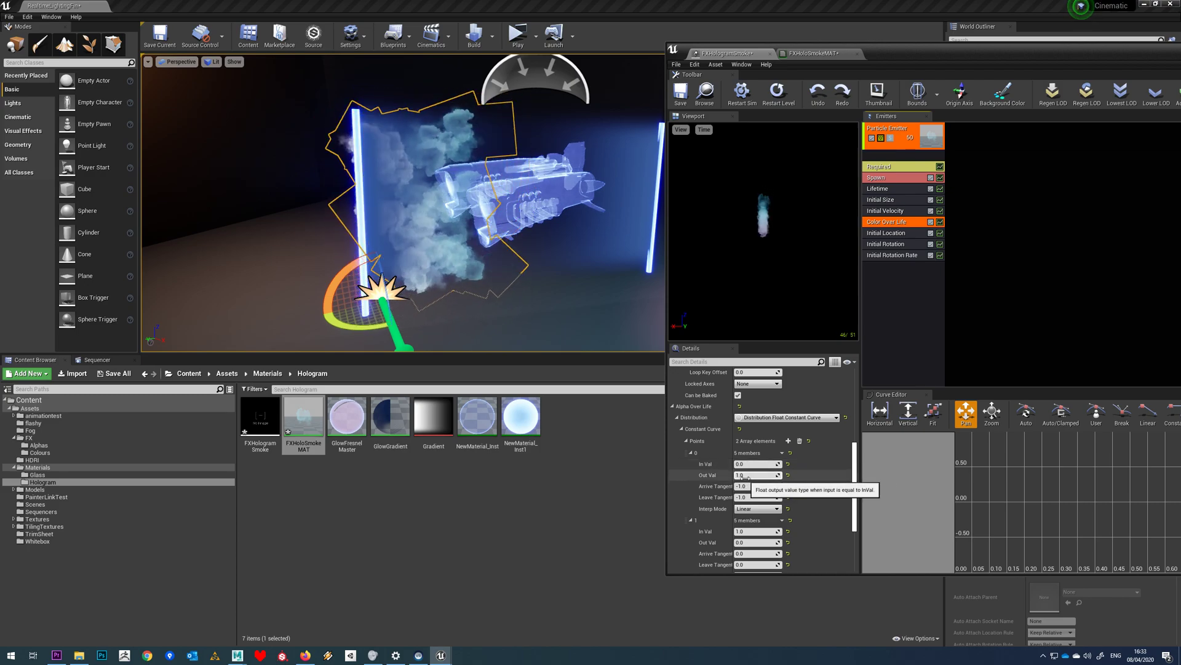
scroll(748, 472, down, 1)
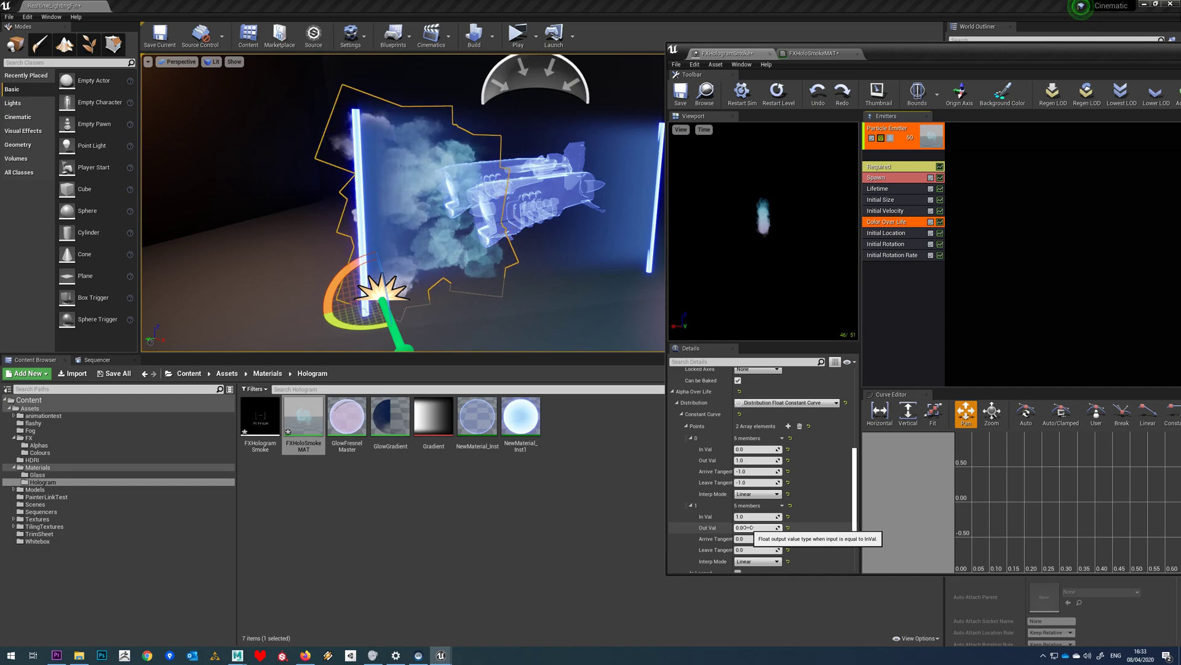
click(788, 426)
- Set the output value of the first Alpha Over Life point to 0
scroll(774, 442, down, 1)
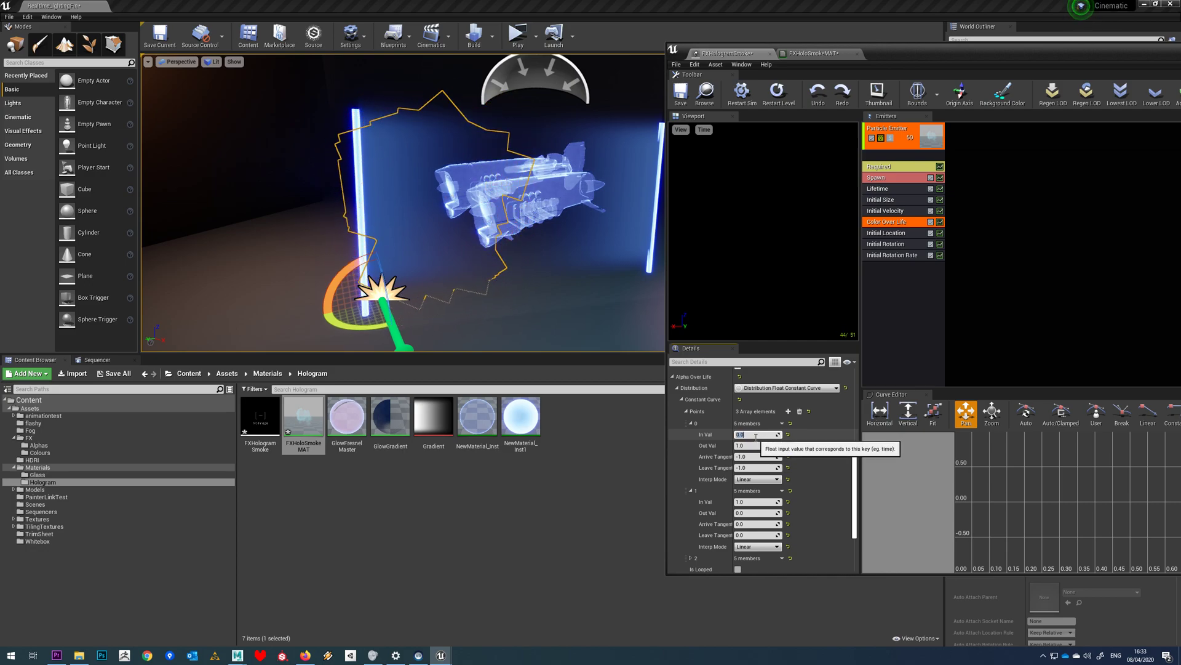
text(0)
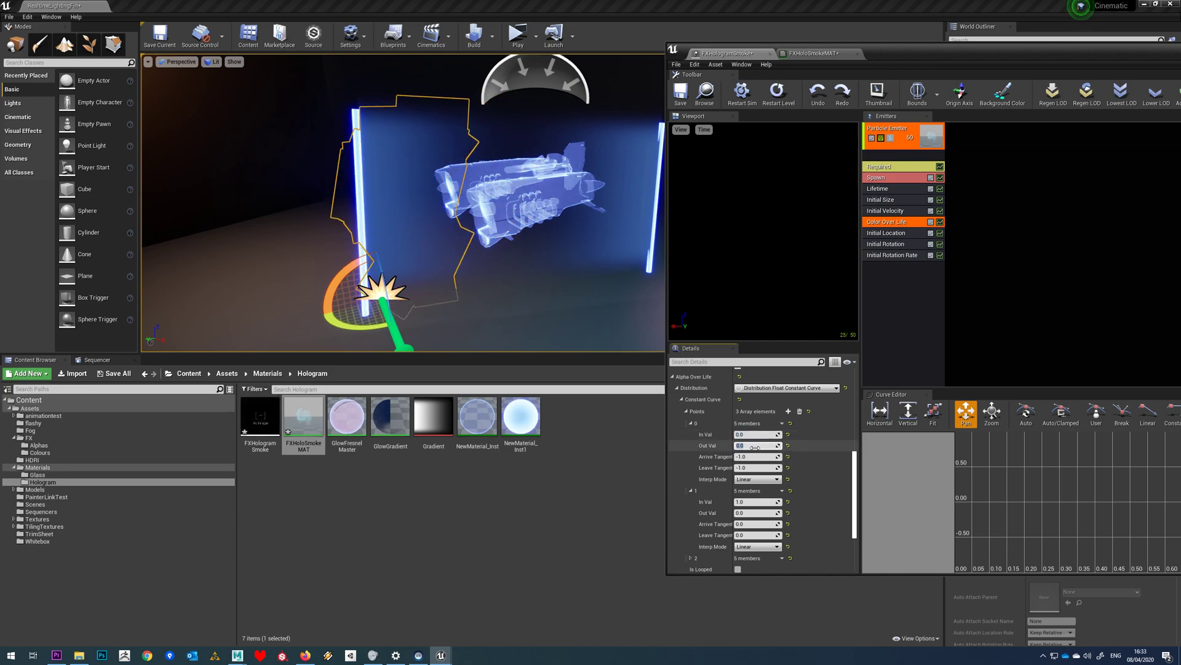
key(Return)
- Set both the input and output values of the second Alpha Over Life point to 0.5
click(750, 502)
text(.5)
key(Return)
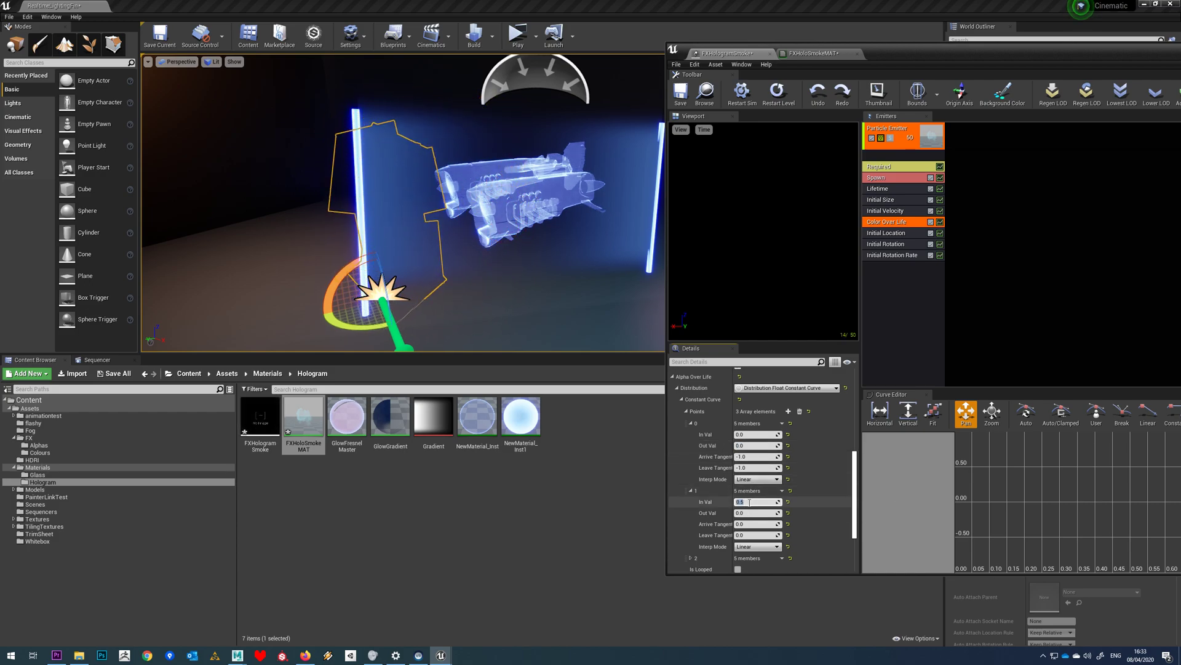
click(745, 512)
text(.5)
key(Return)
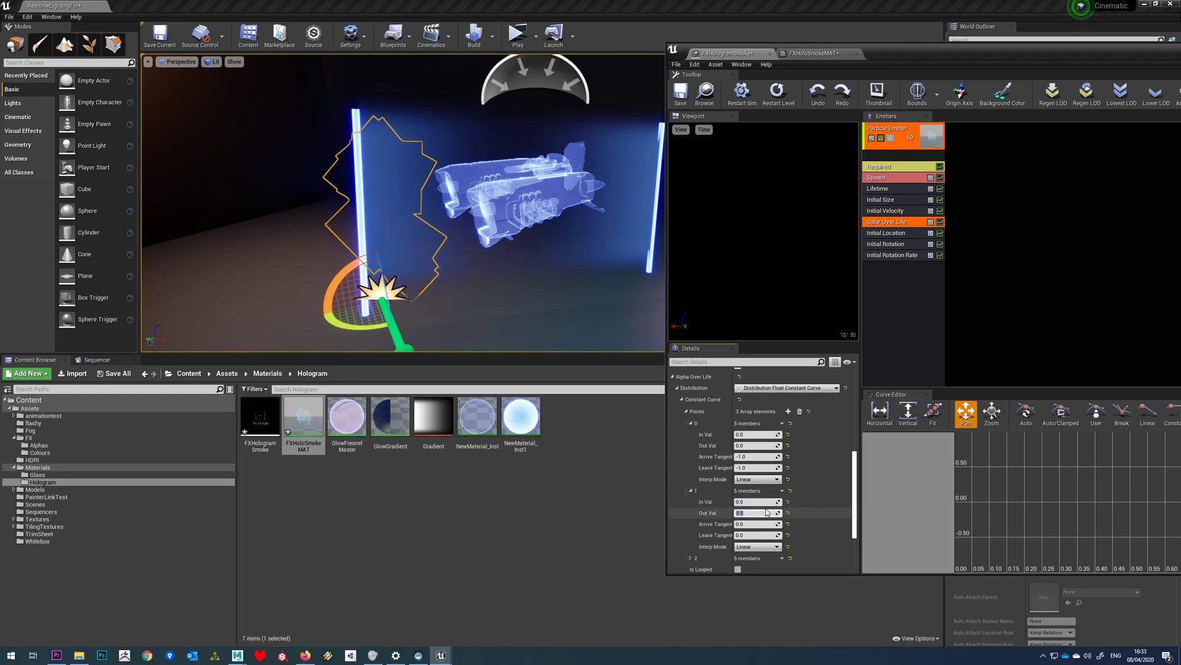
- Expand the third Alpha Over Life point and set its input value to 1
scroll(766, 511, down, 3)
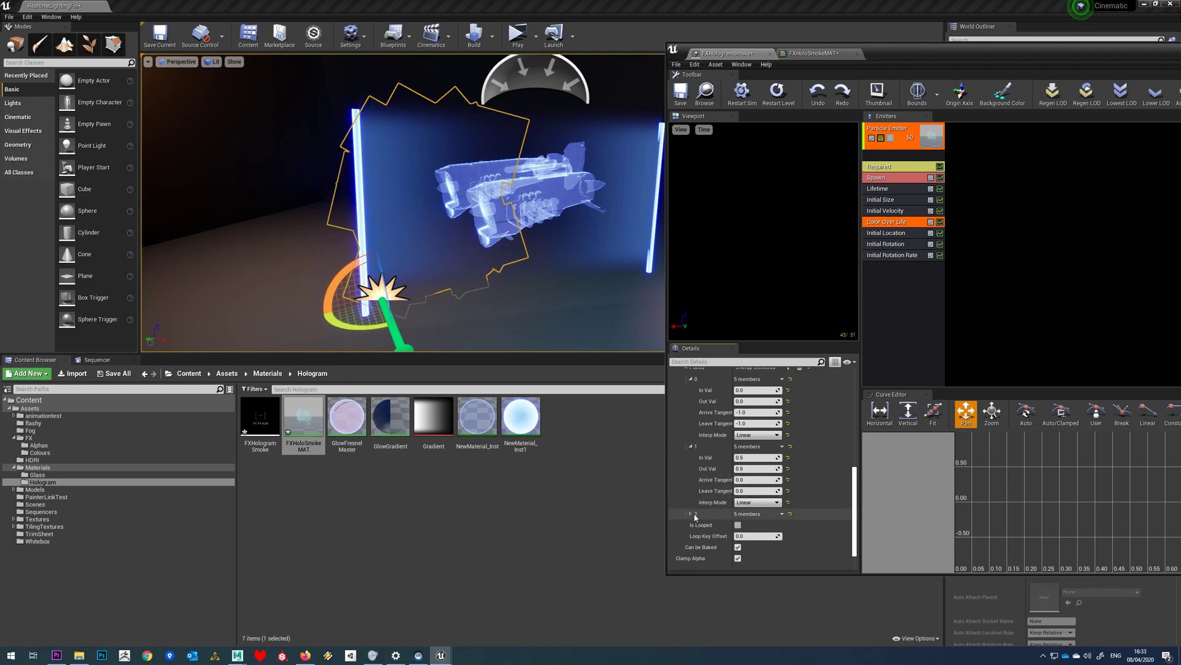
click(693, 514)
text(1)
key(Return)
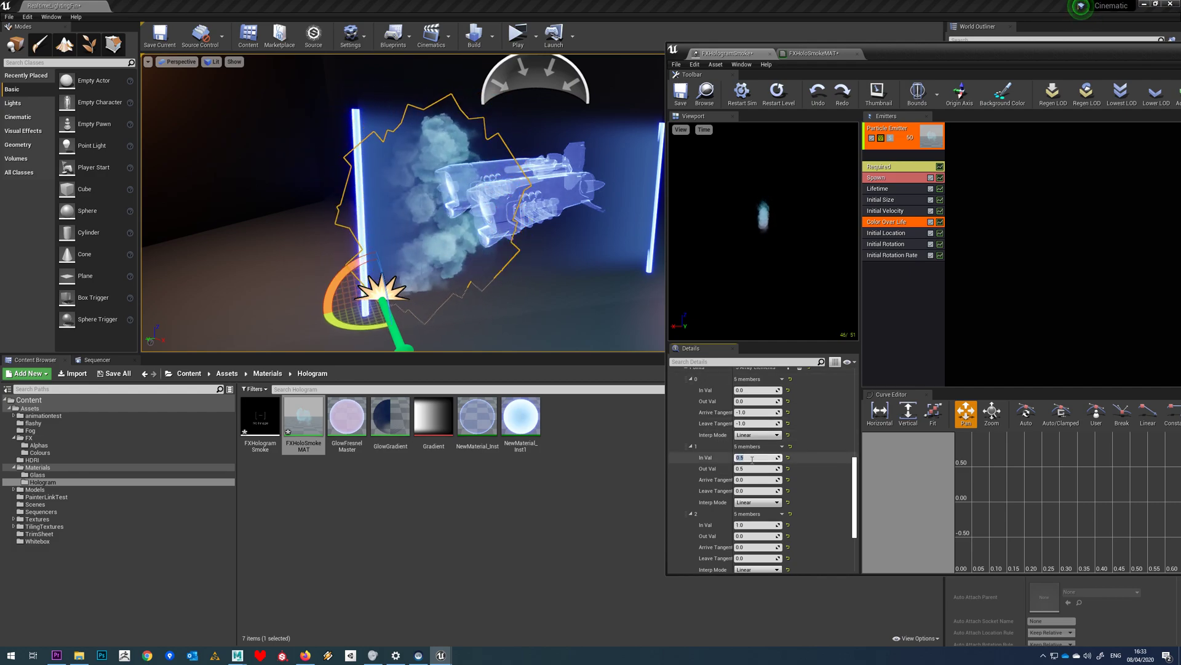
- Set the second Alpha Over Life point's input value to 0.2 and its output value to 0.1
text(0.2)
key(Return)
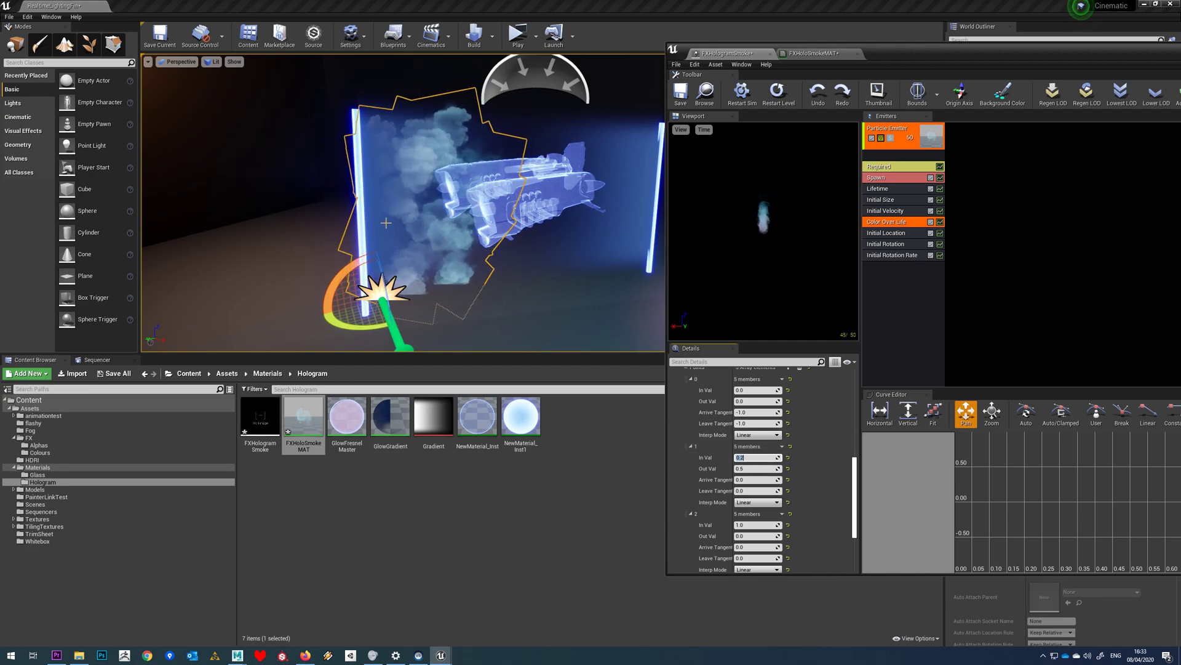
click(752, 468)
text(0.2)
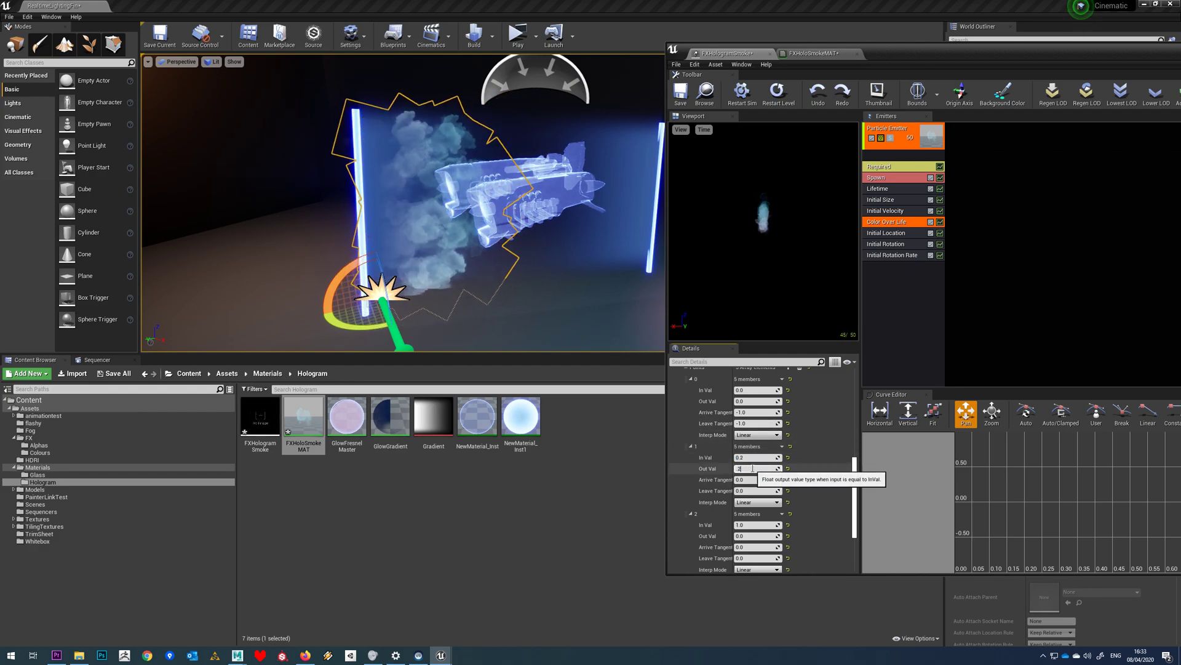
key(Return)
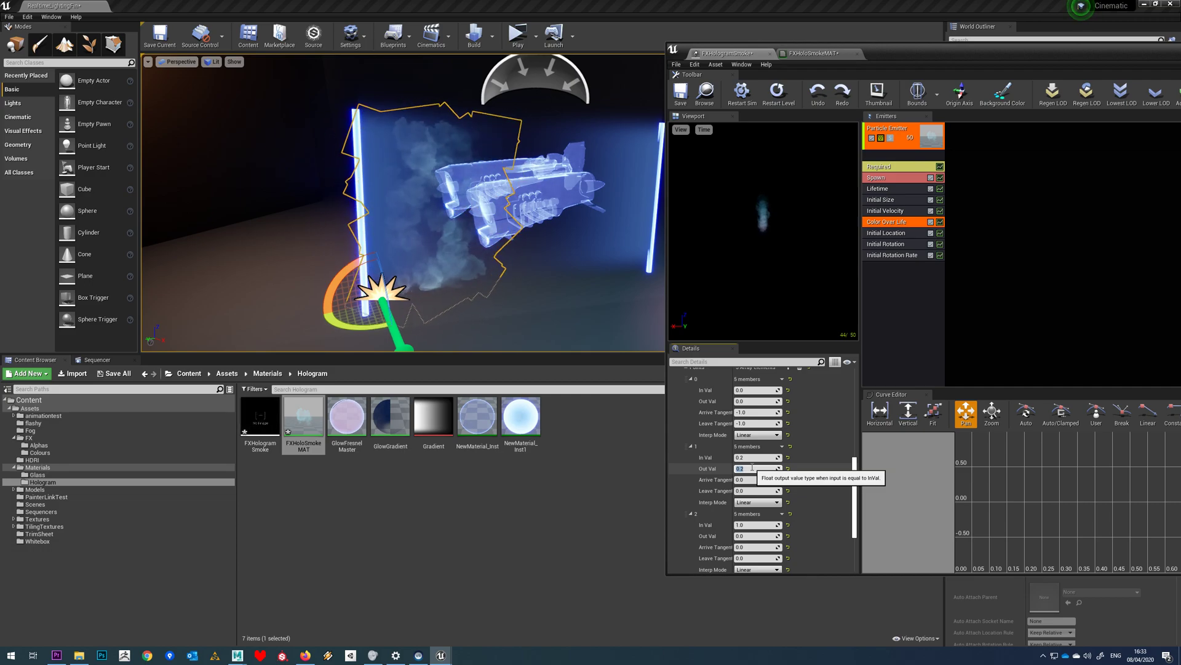
text(0.1)
key(Return)
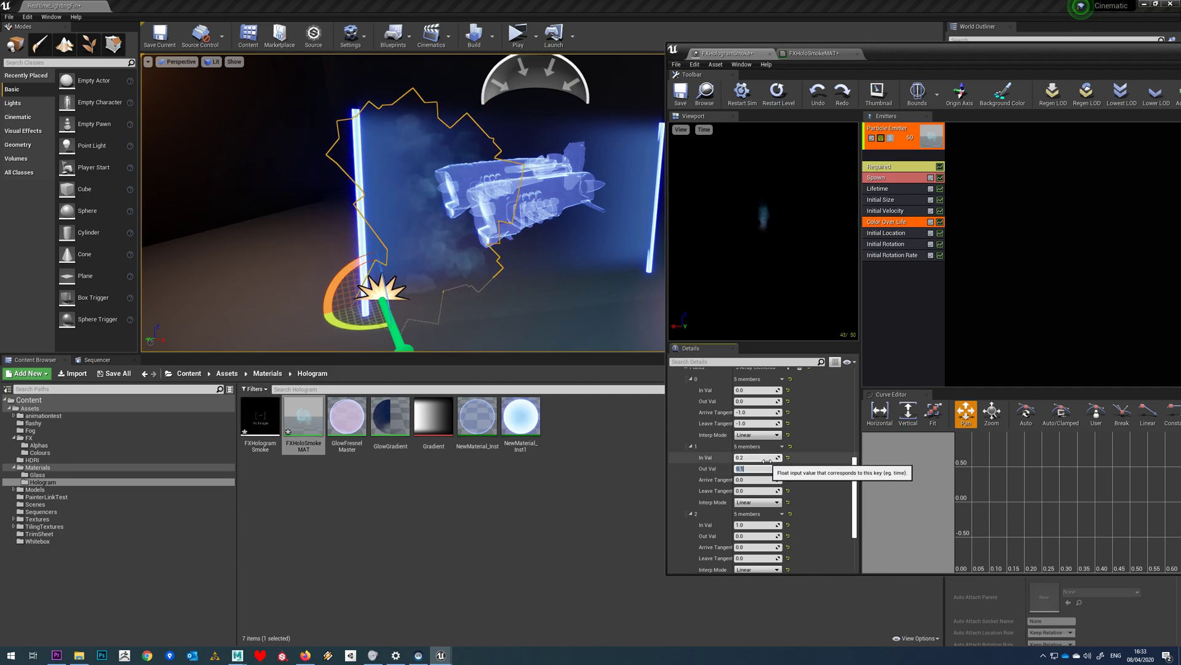
right_drag(575, 321, 612, 323)
alt+drag(375, 243, 531, 249)
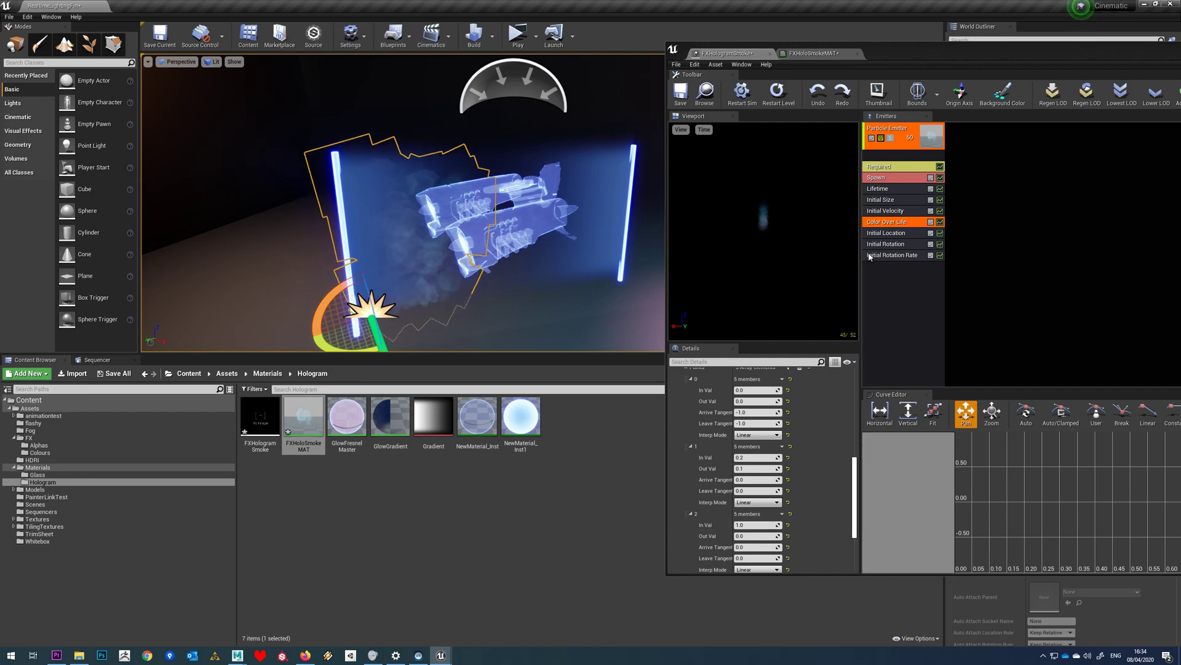
- Try an output value of 0.05 for the second Alpha Over Life point, and return it to 0.1
click(756, 468)
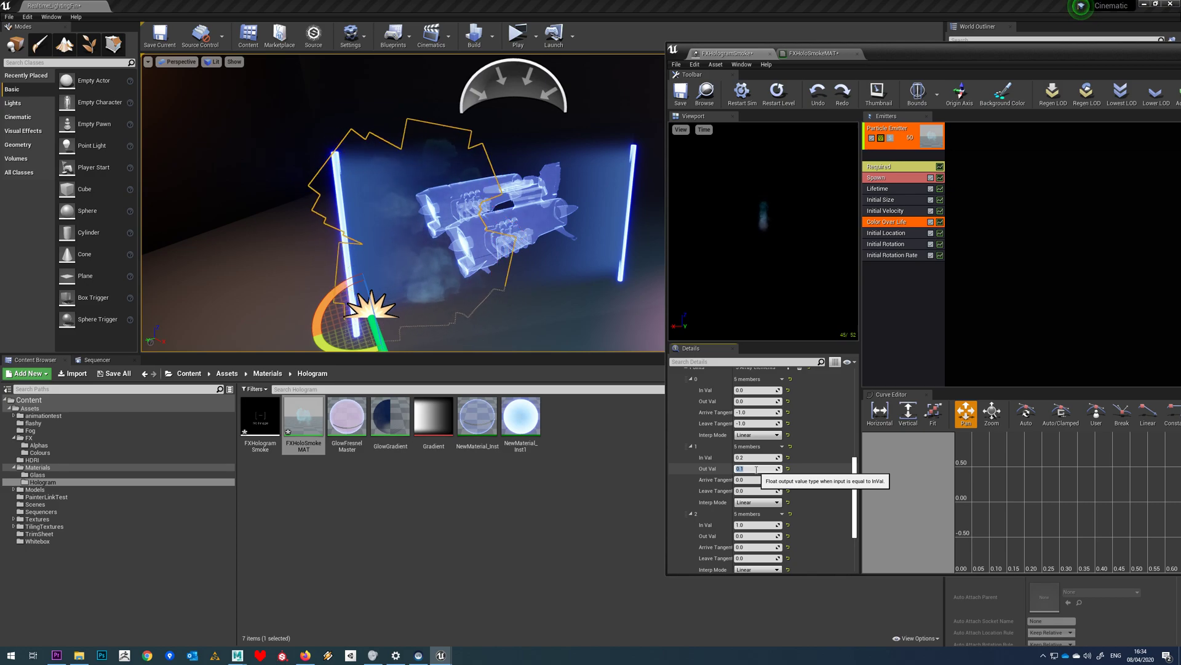
key(Return)
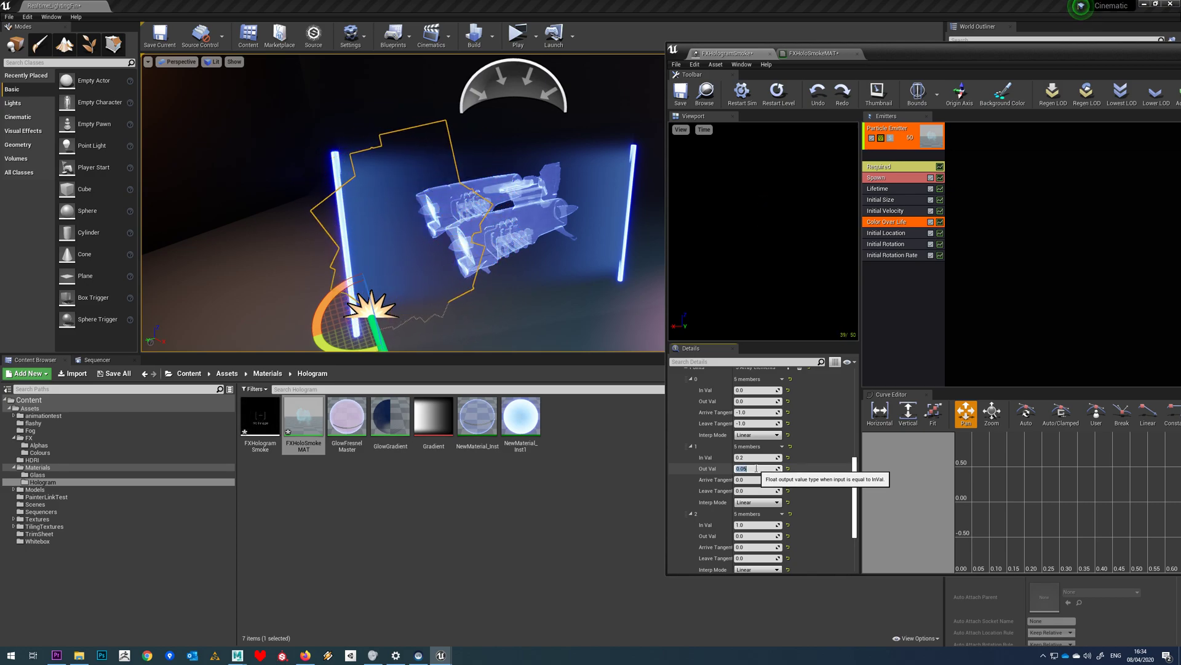
text(0.1)
key(Return)
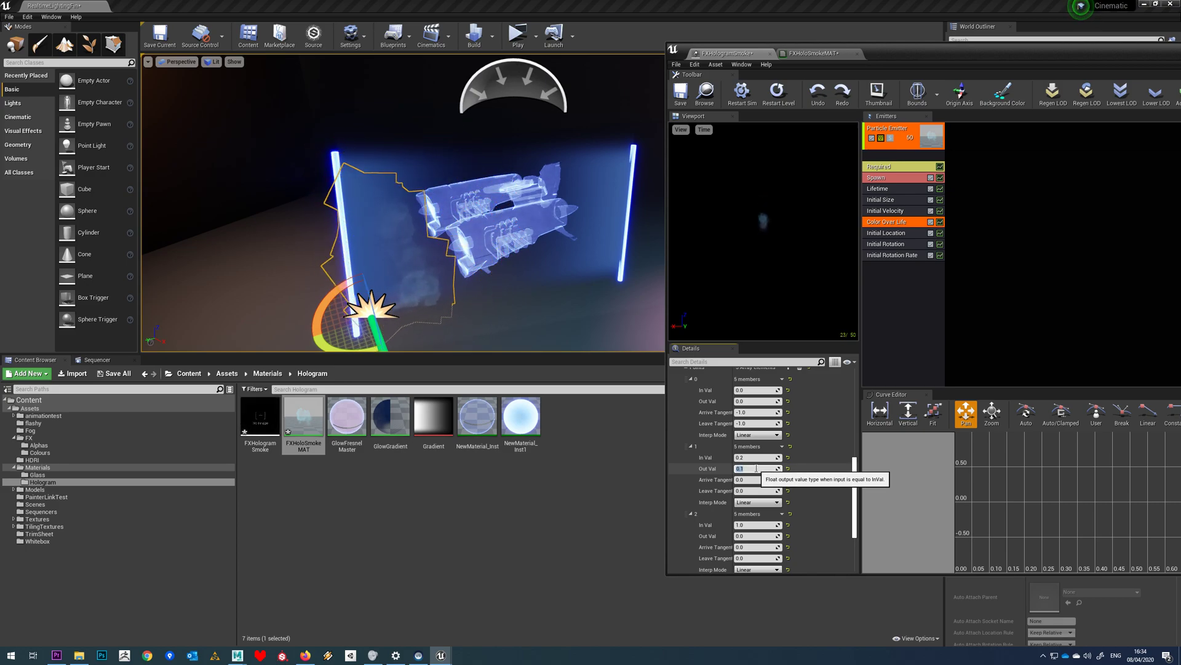
- Duplicate the smoke emitter in the level and move the copy across toward the opposite light bar
right_drag(564, 203, 609, 240)
right_drag(400, 203, 400, 203)
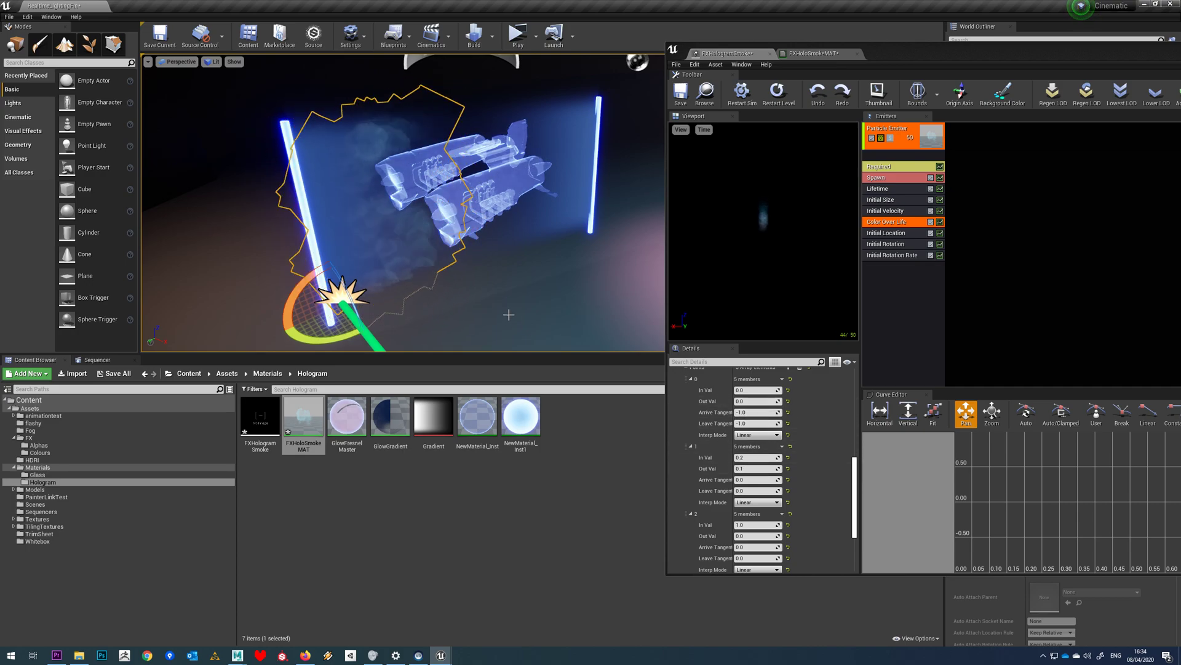
right_drag(462, 296, 468, 322)
key(w)
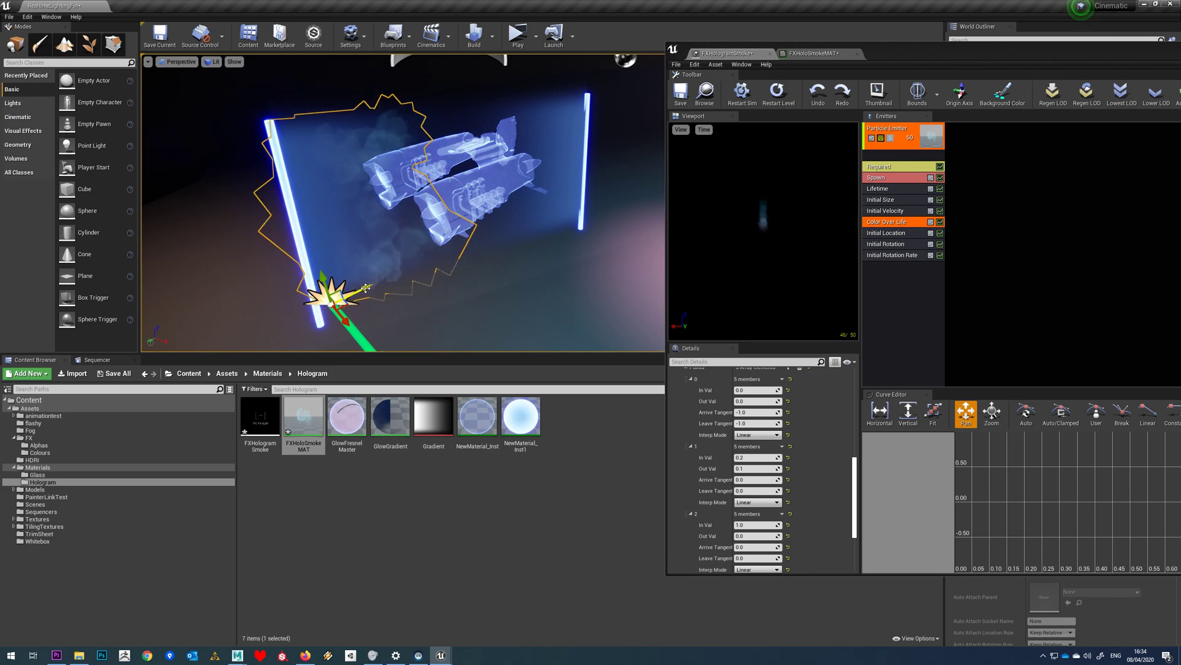
alt+drag(348, 310, 448, 271)
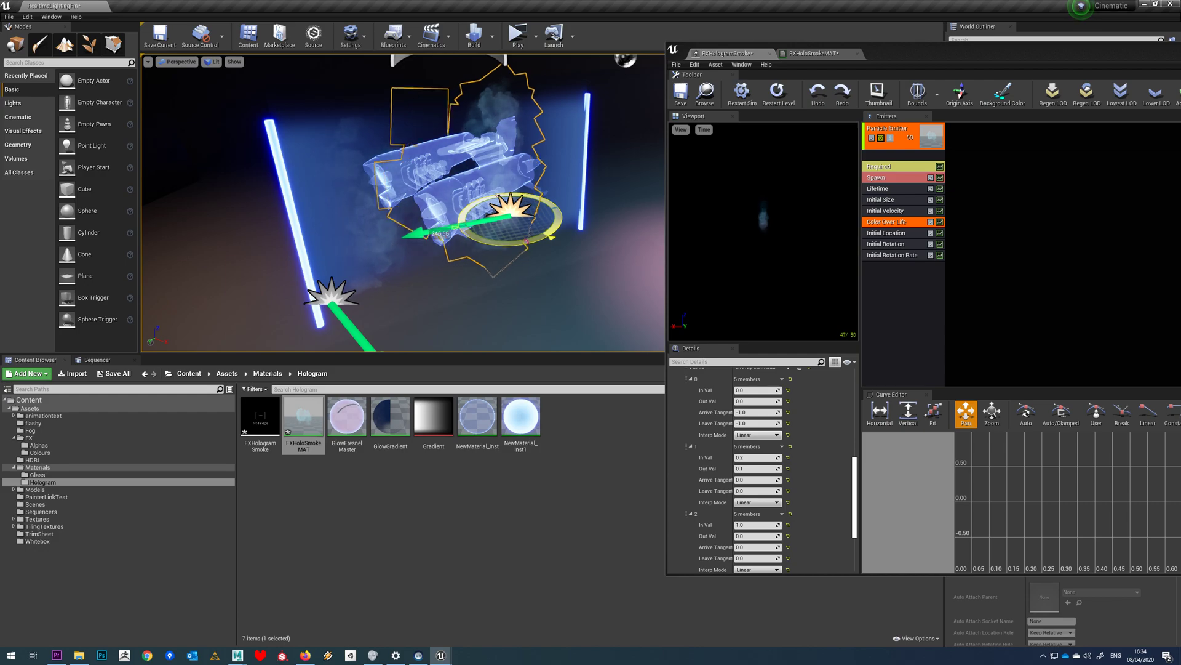
- Rotate the copied smoke emitter to face inward and position it at the base of the opposite light bar
drag(456, 227, 456, 215)
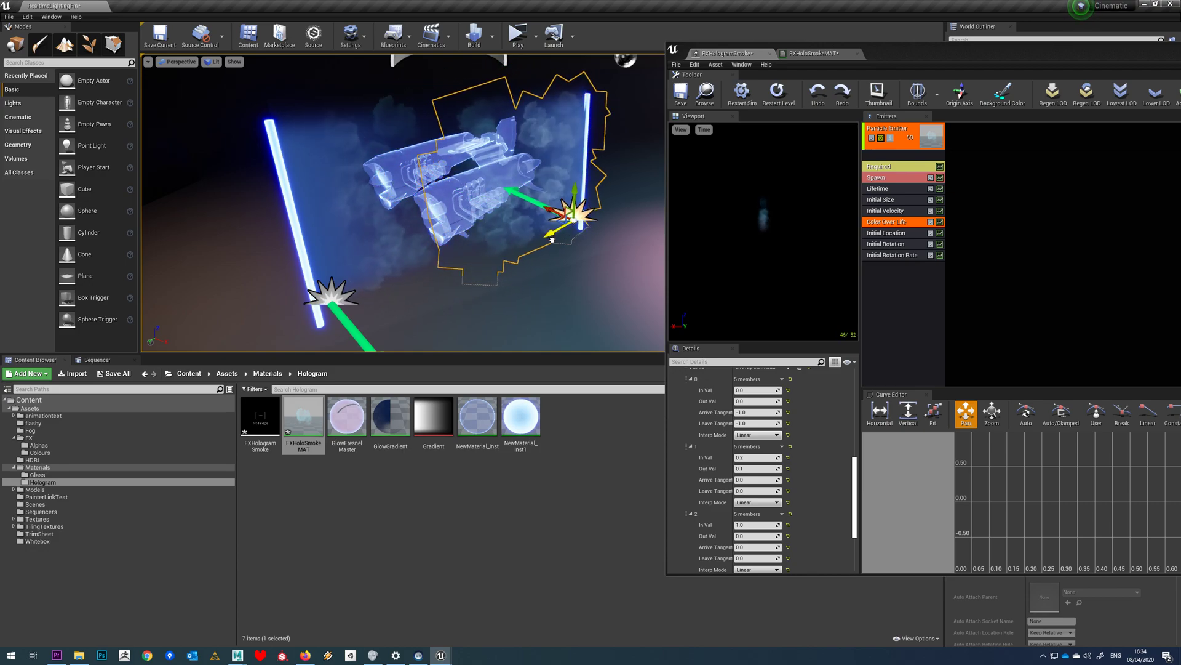
click(541, 242)
right_drag(542, 241, 537, 203)
mouse_move(592, 307)
right_down()
mouse_move(621, 303)
mouse_move(646, 339)
mouse_move(579, 304)
right_up()
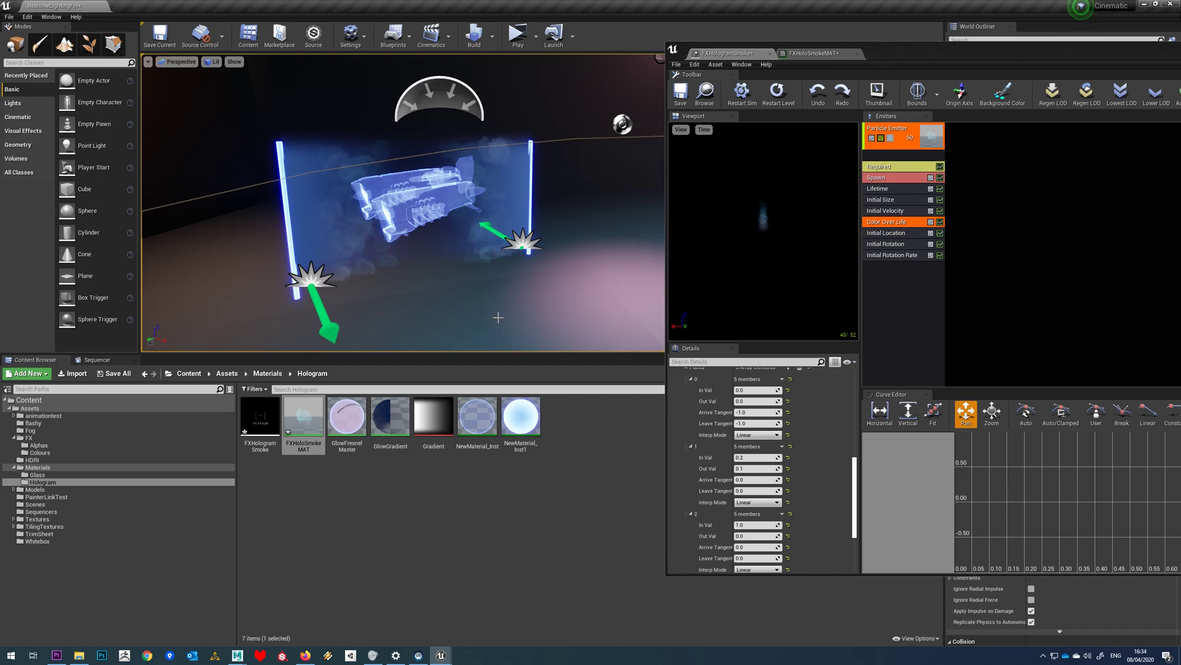
- Set the input value of the second Alpha Over Life point to 0.1
click(758, 458)
text(0.1)
key(Return)
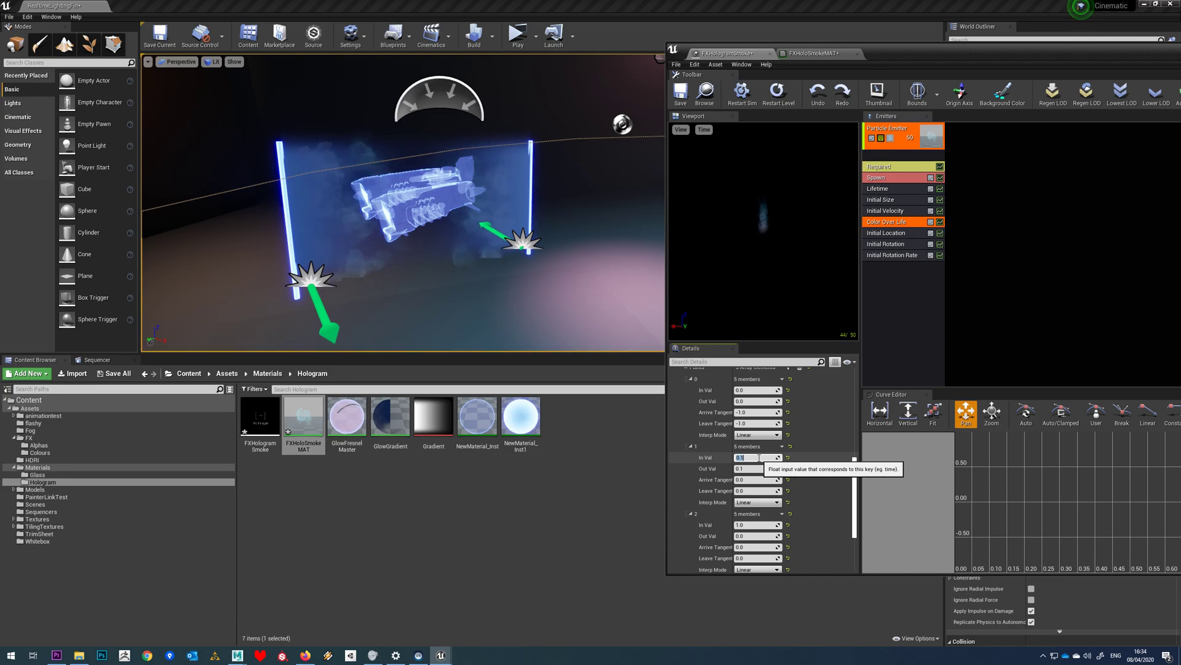
- Set the emitter's particle lifetime to a minimum of 0.8 and a maximum of 1.0
click(886, 201)
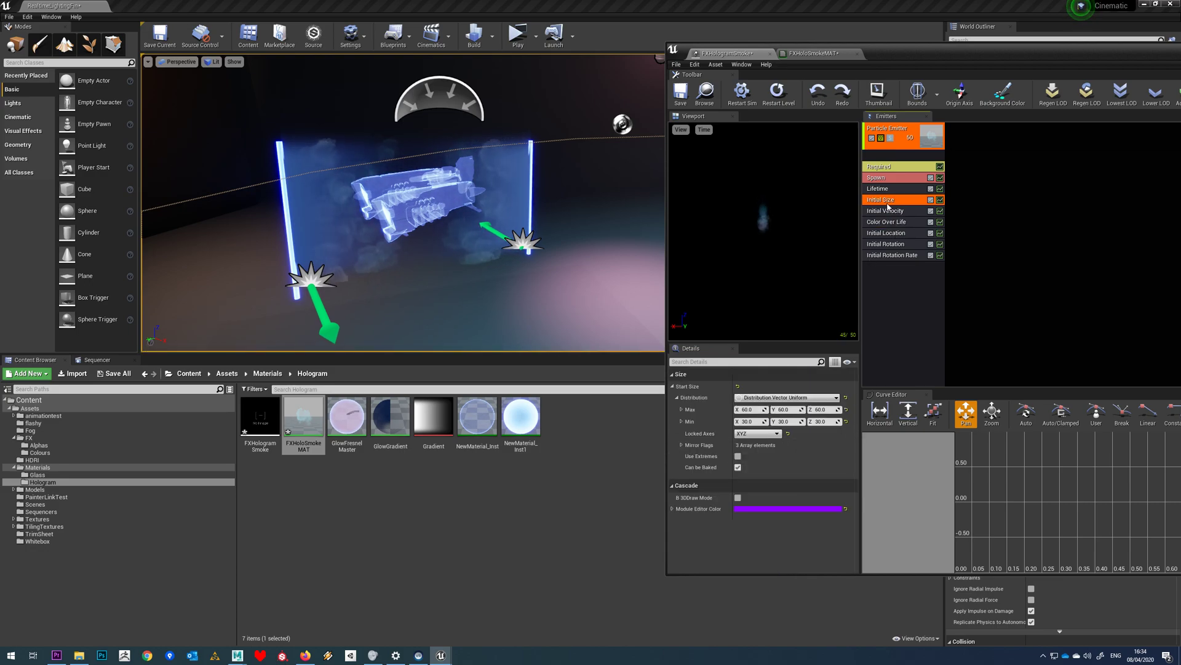
click(878, 188)
click(753, 419)
text(0.8)
click(744, 409)
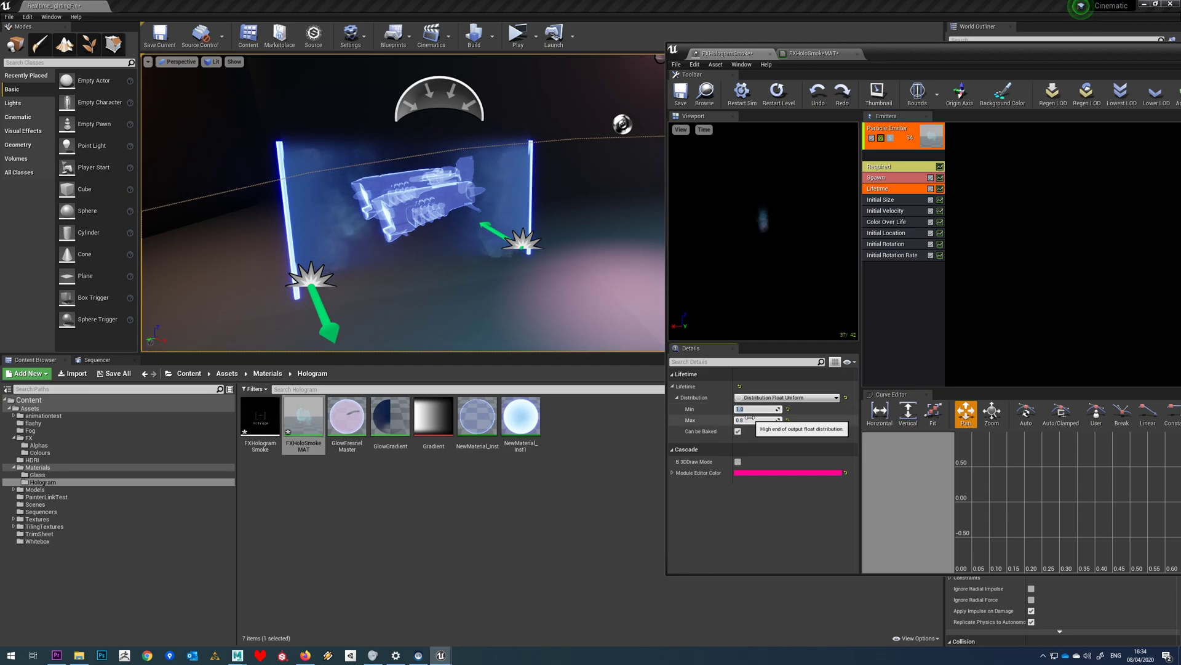
text(0.8)
key(Tab)
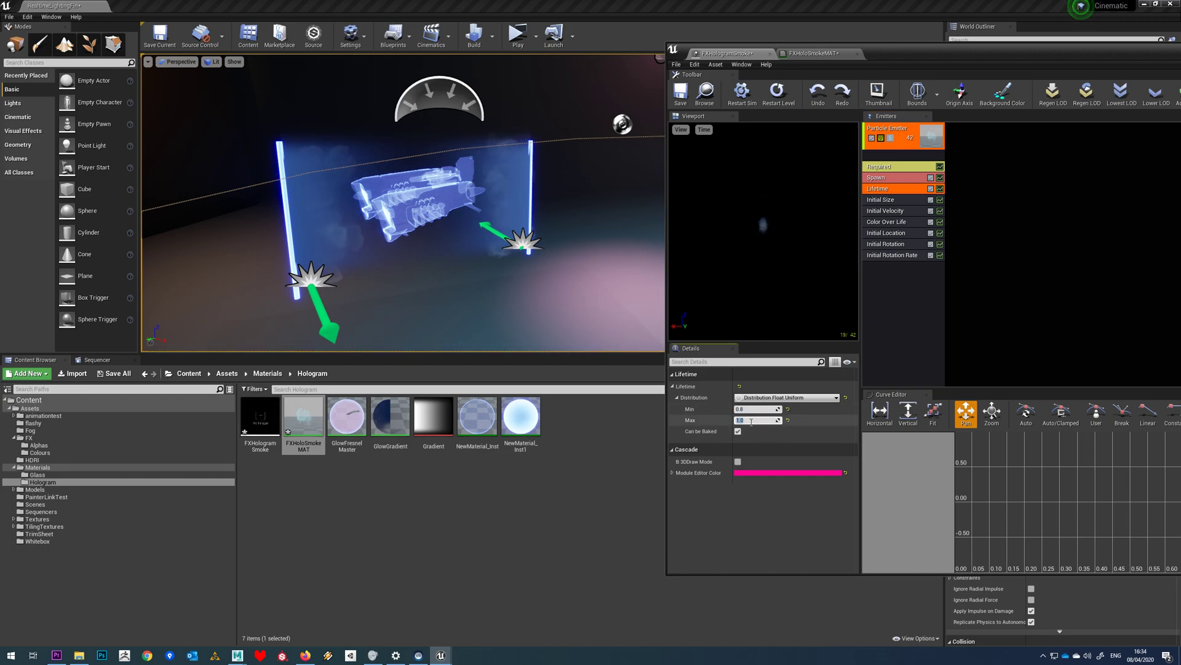
right_drag(469, 293, 534, 264)
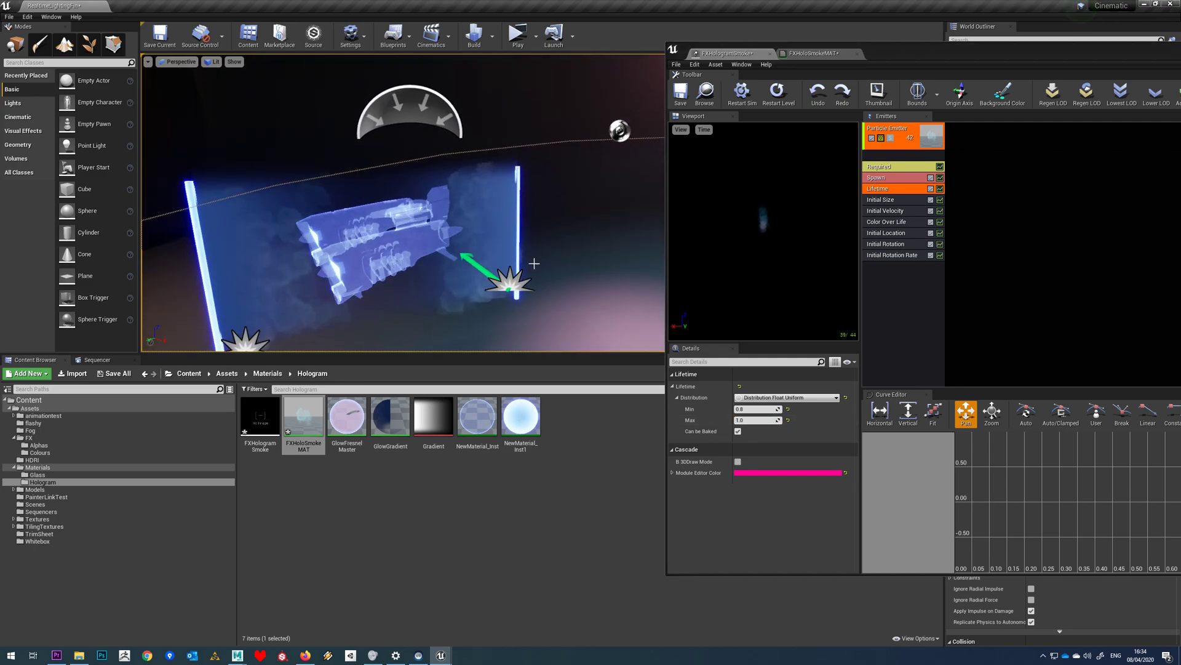
- Set the output value of the second Alpha Over Life point to 0.08
click(894, 223)
scroll(763, 482, down, 3)
scroll(762, 482, down, 3)
scroll(759, 481, down, 2)
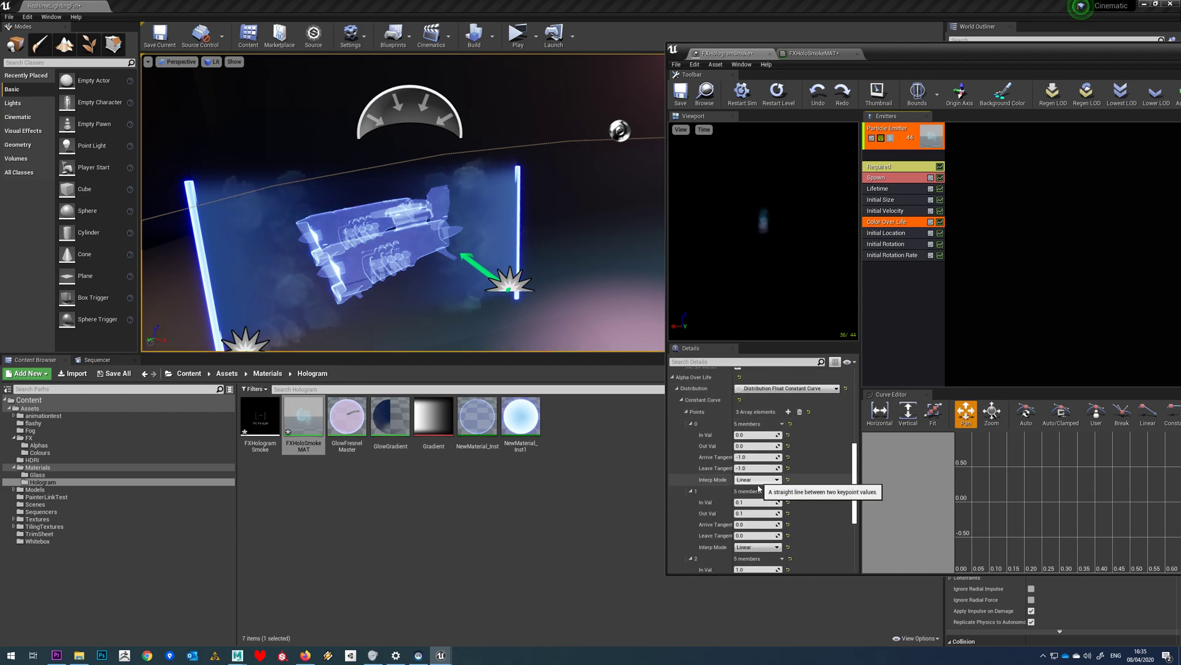
click(754, 512)
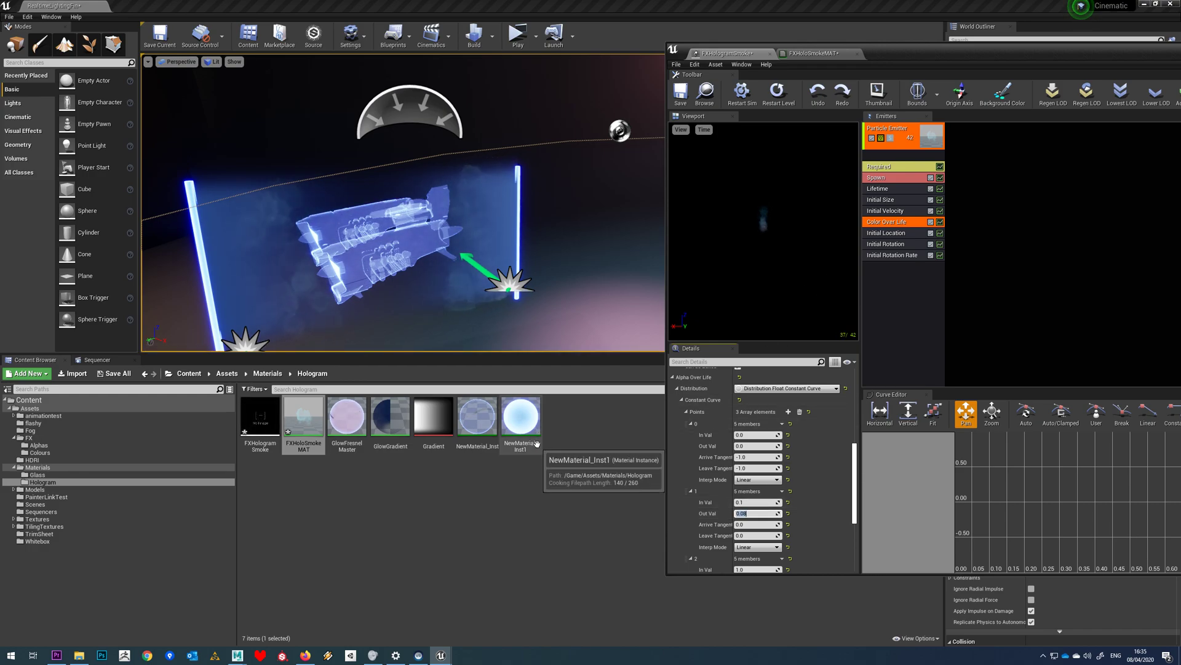
- Change the FXHoloSmokeMAT material's Texture Sample to smoke texture 3 and save the material
double_click(304, 417)
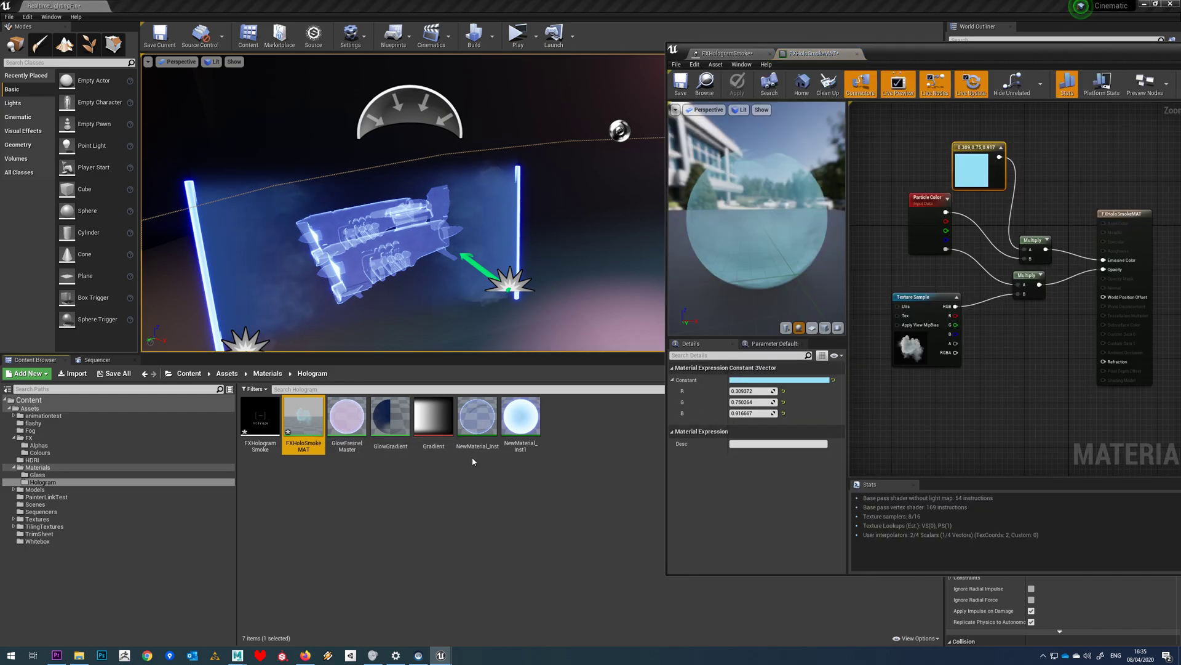
click(908, 348)
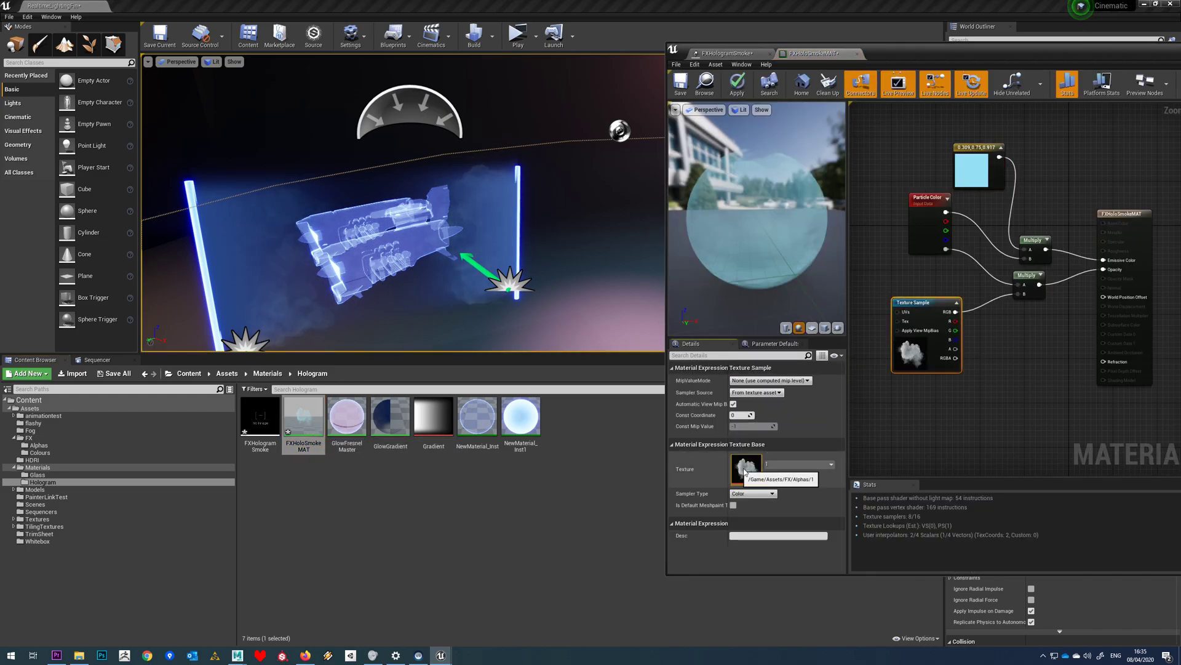
click(799, 464)
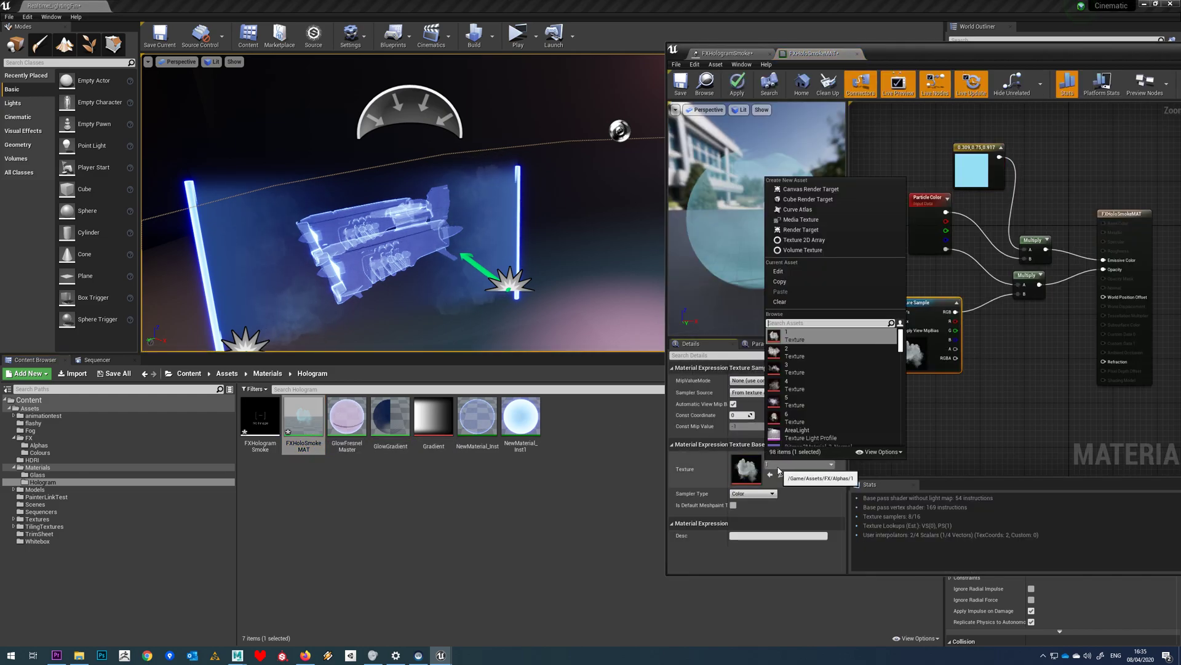
click(800, 368)
click(686, 89)
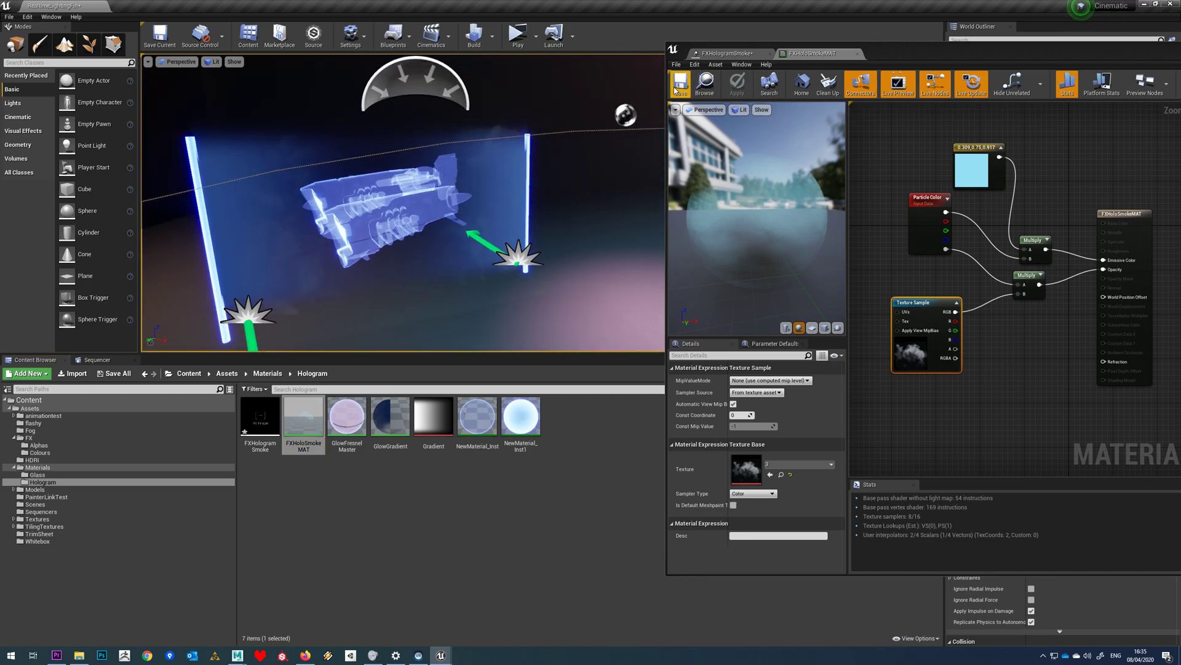
- Close the smoke material and particle system editors to return to the level
click(858, 54)
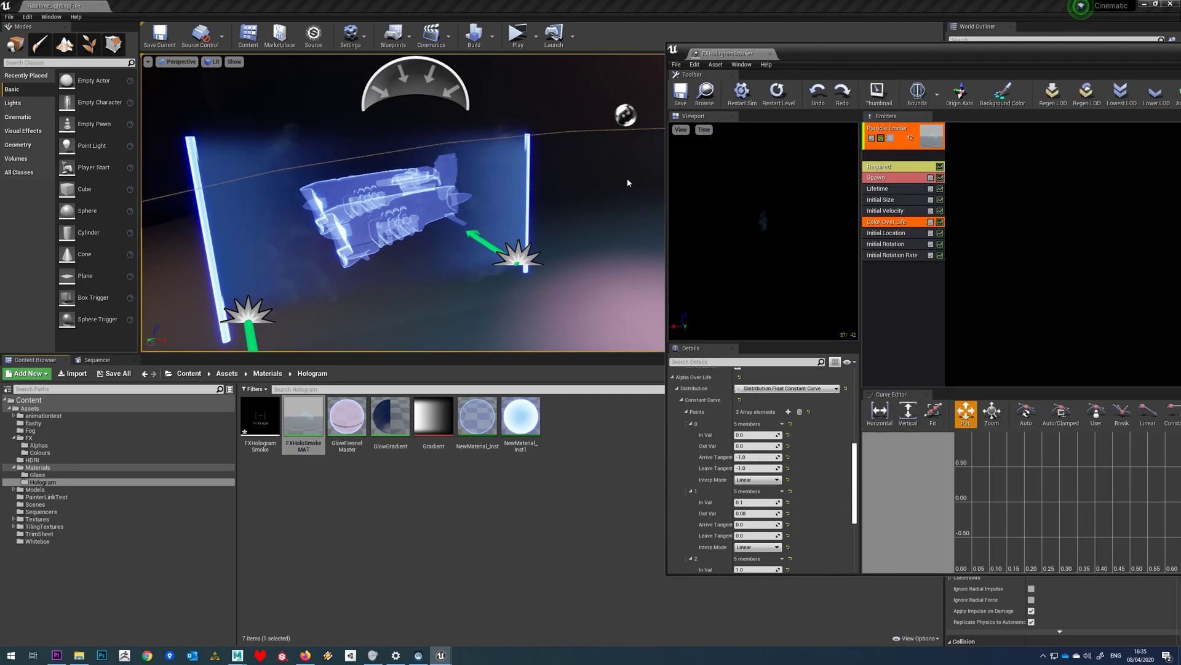
click(770, 54)
middle_drag(634, 190, 564, 229)
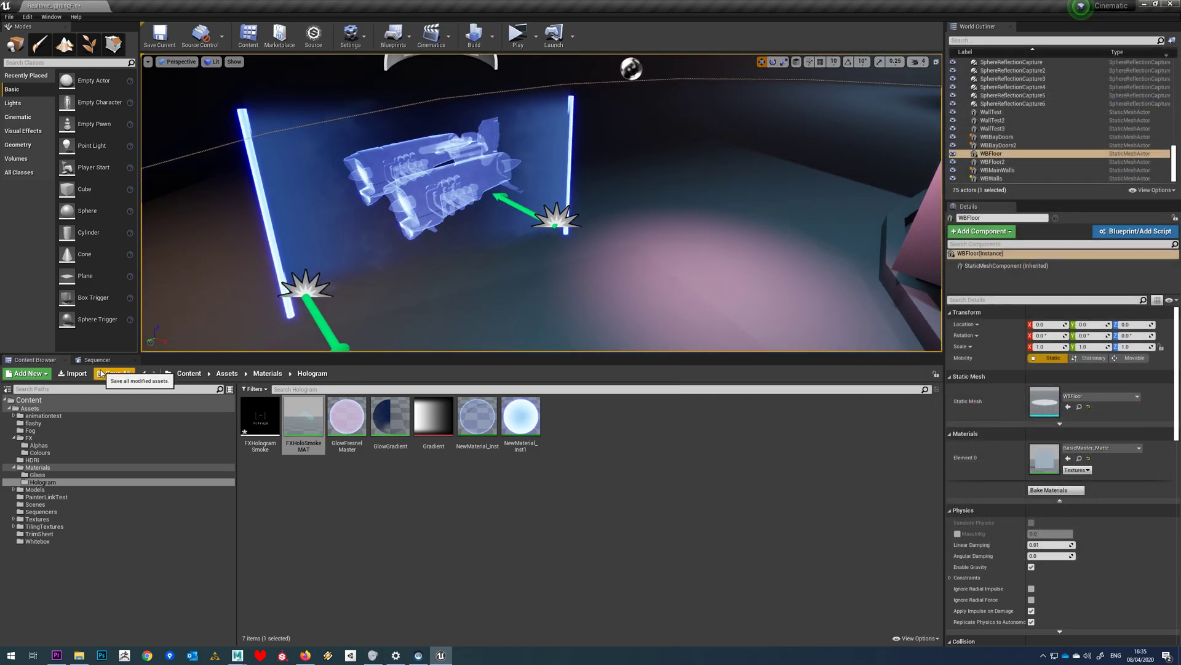
- Create a new Level Sequence in the Sequencers folder and open it
click(65, 511)
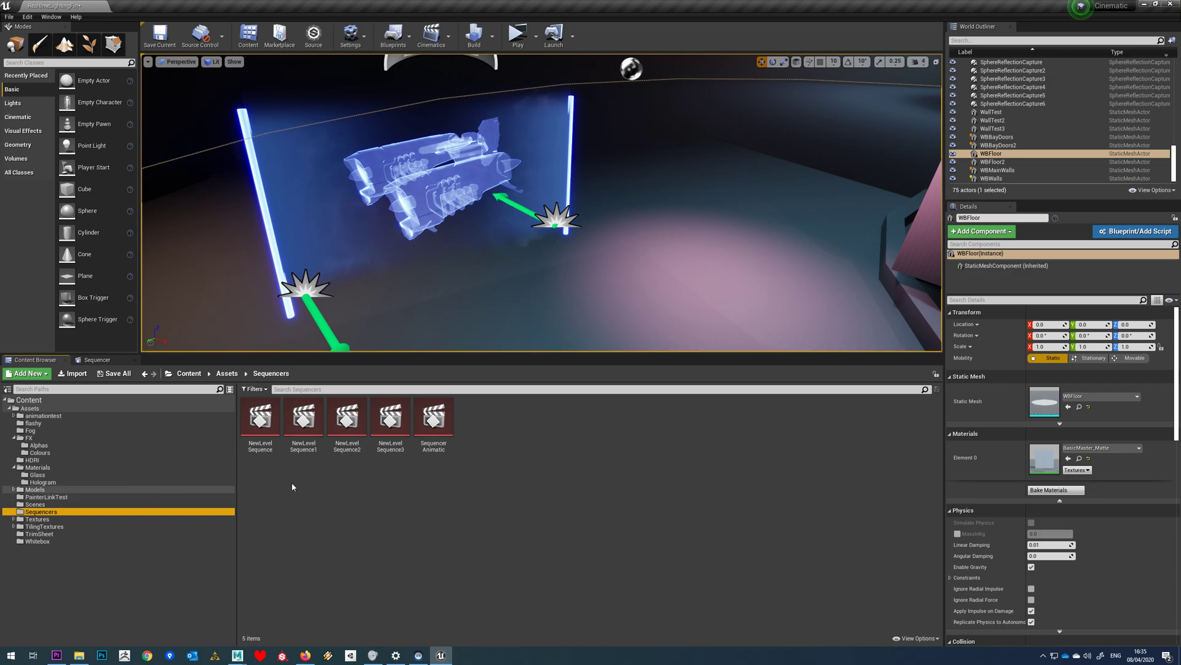
right_click(356, 499)
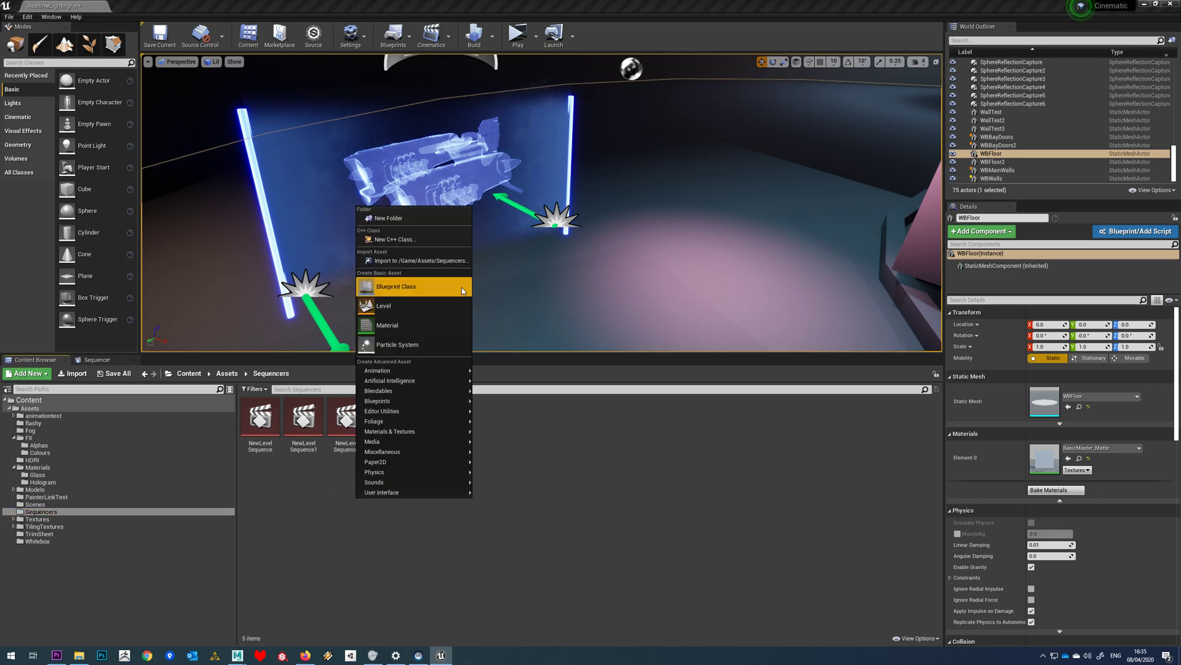
mouse_move(411, 373)
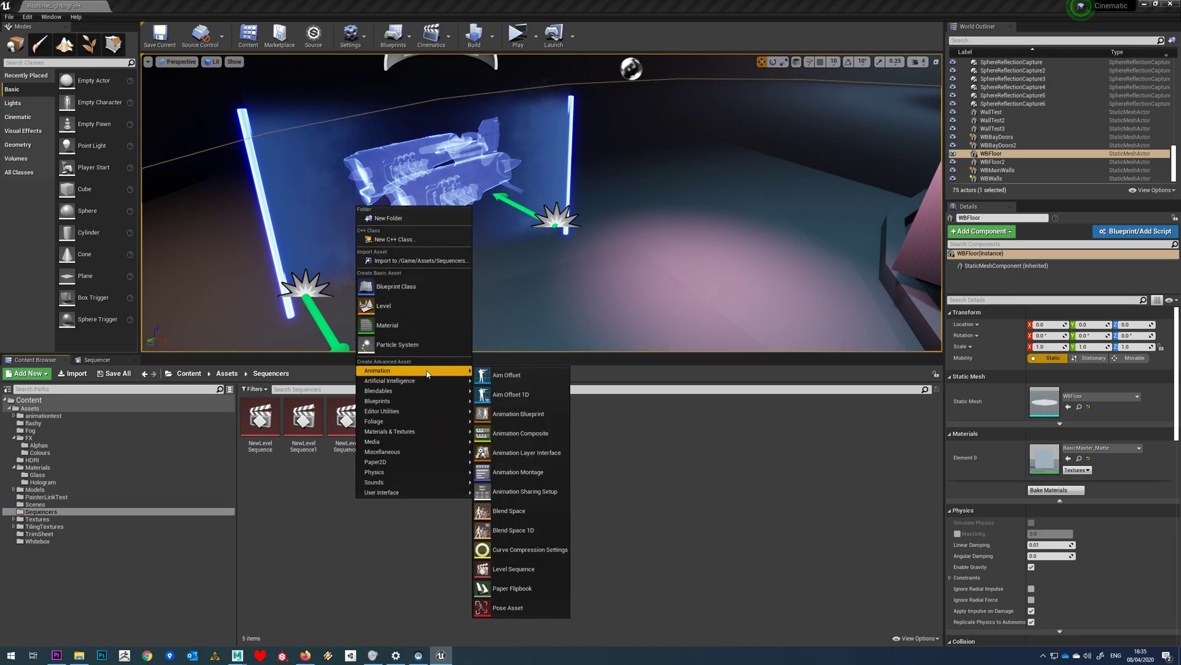
click(507, 568)
double_click(438, 419)
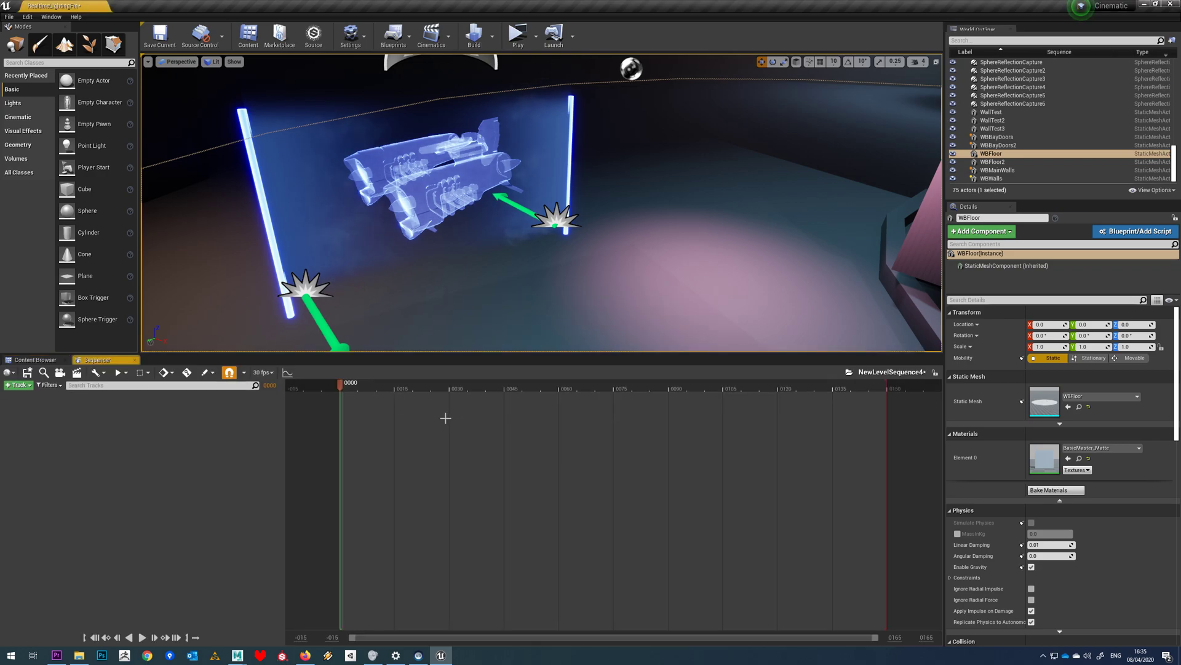
- Add the Pod actor to the level sequence
click(18, 385)
mouse_move(34, 397)
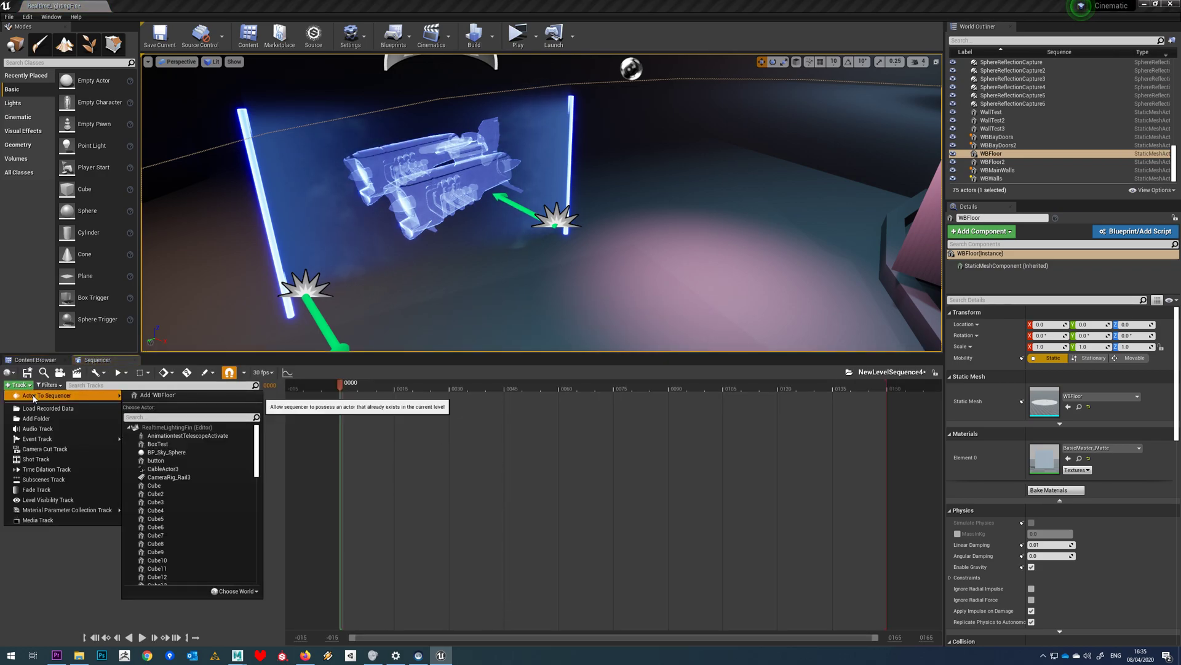
click(168, 417)
text(po)
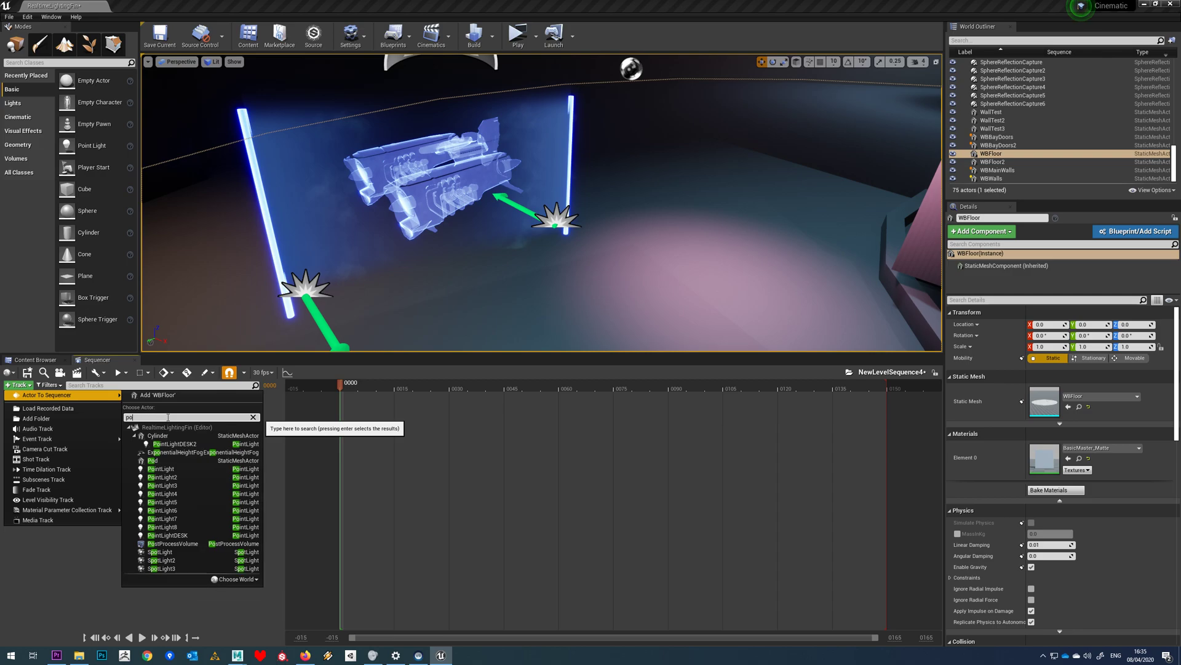
text(d)
click(173, 450)
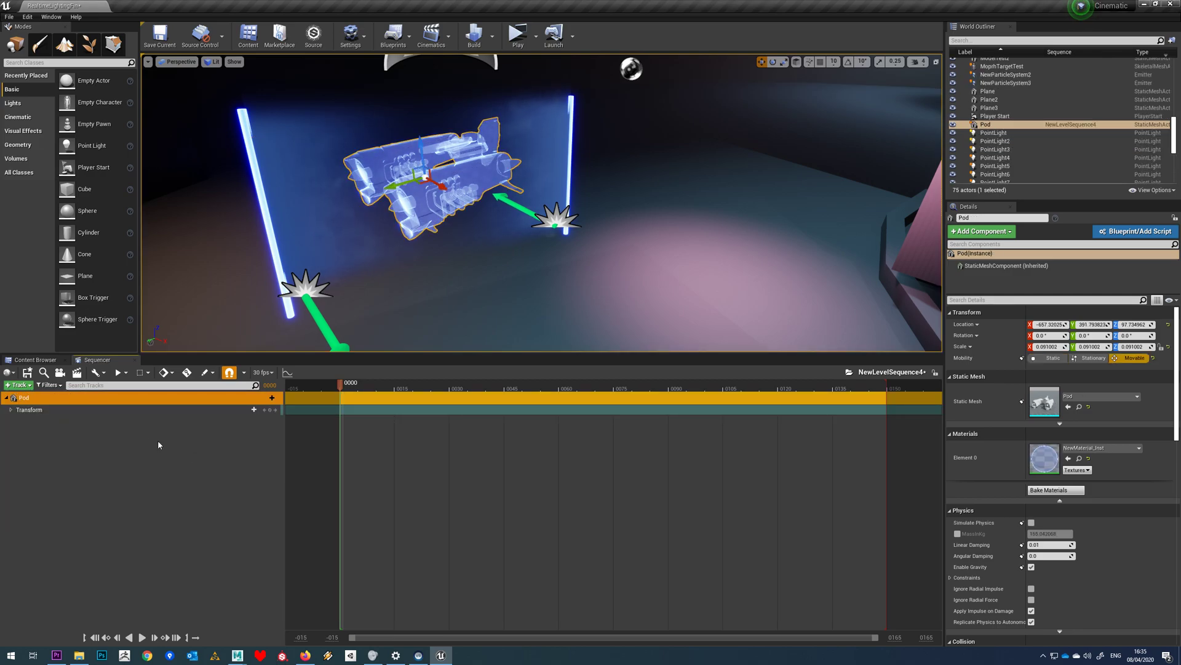
- Expand the Pod's Transform track and add a Scale keyframe at frame 0
click(15, 412)
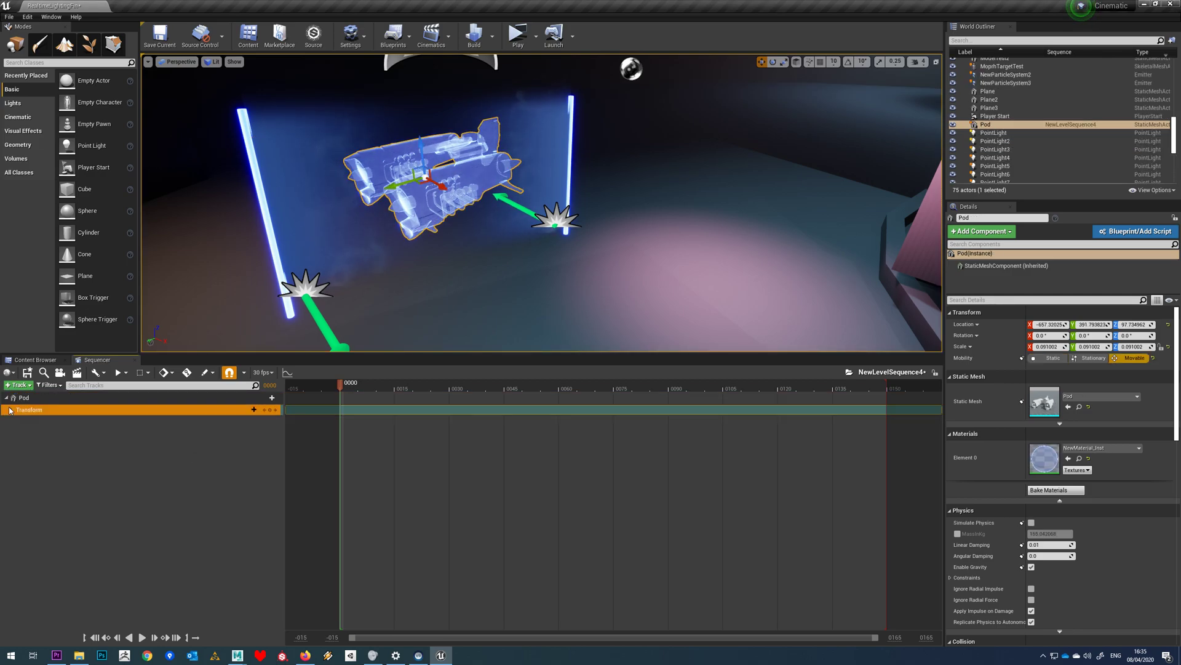
click(11, 410)
click(184, 437)
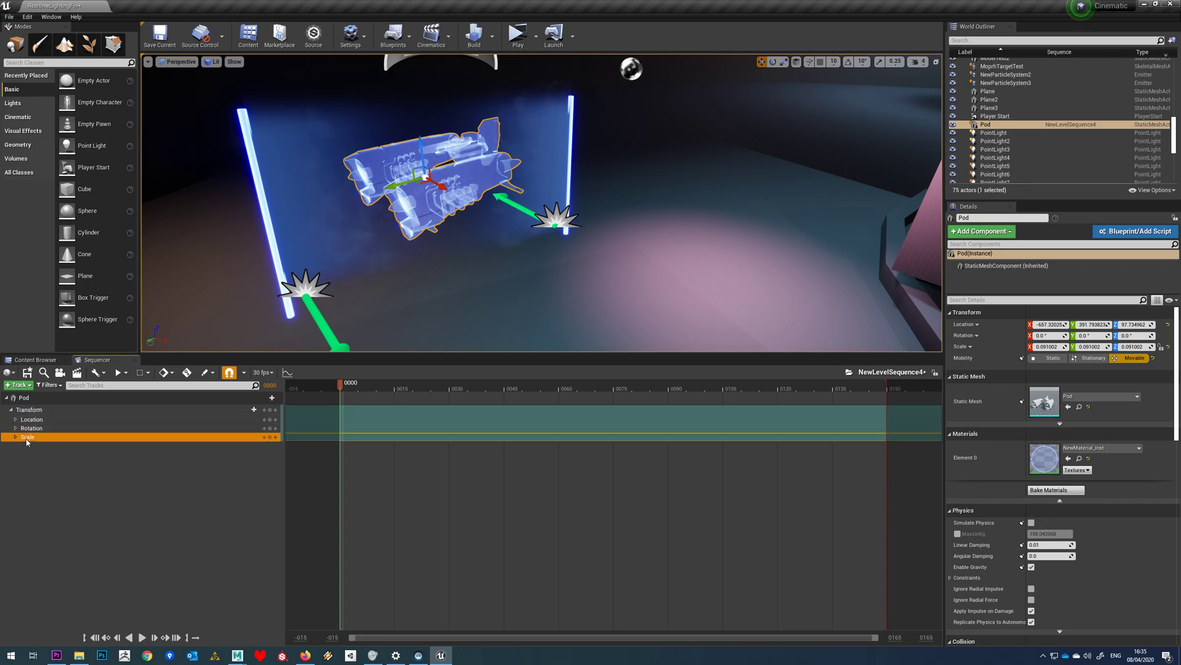
click(269, 437)
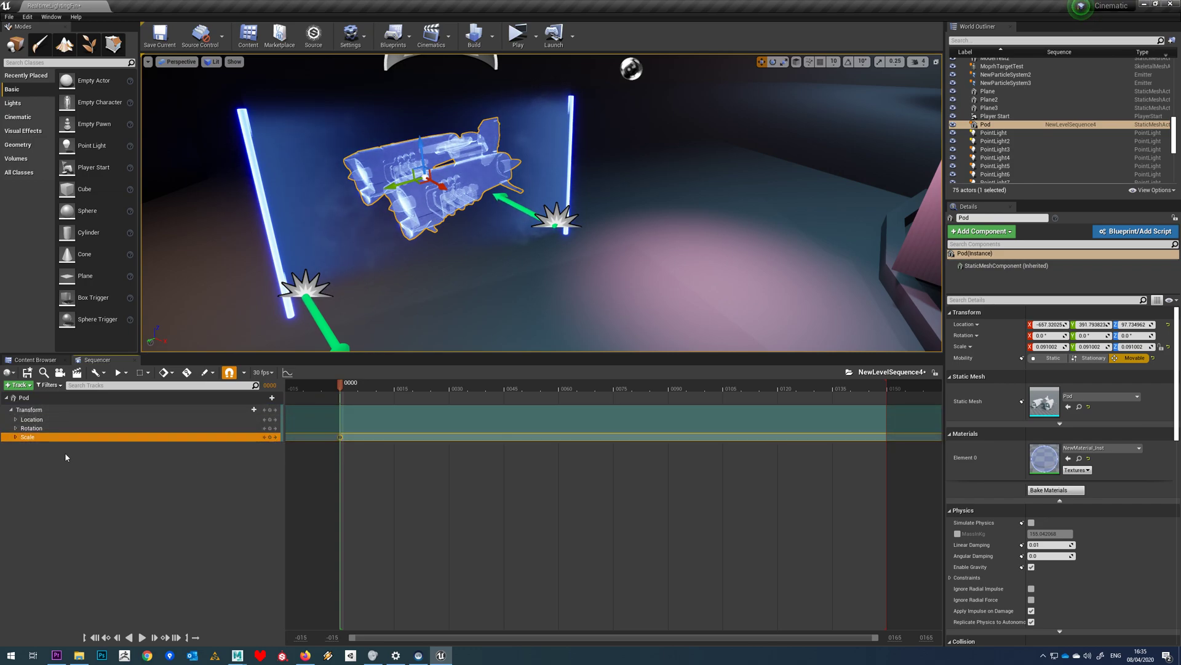
- Set the Pod's X, Y and Z scale values to 0 at frame 0
click(16, 437)
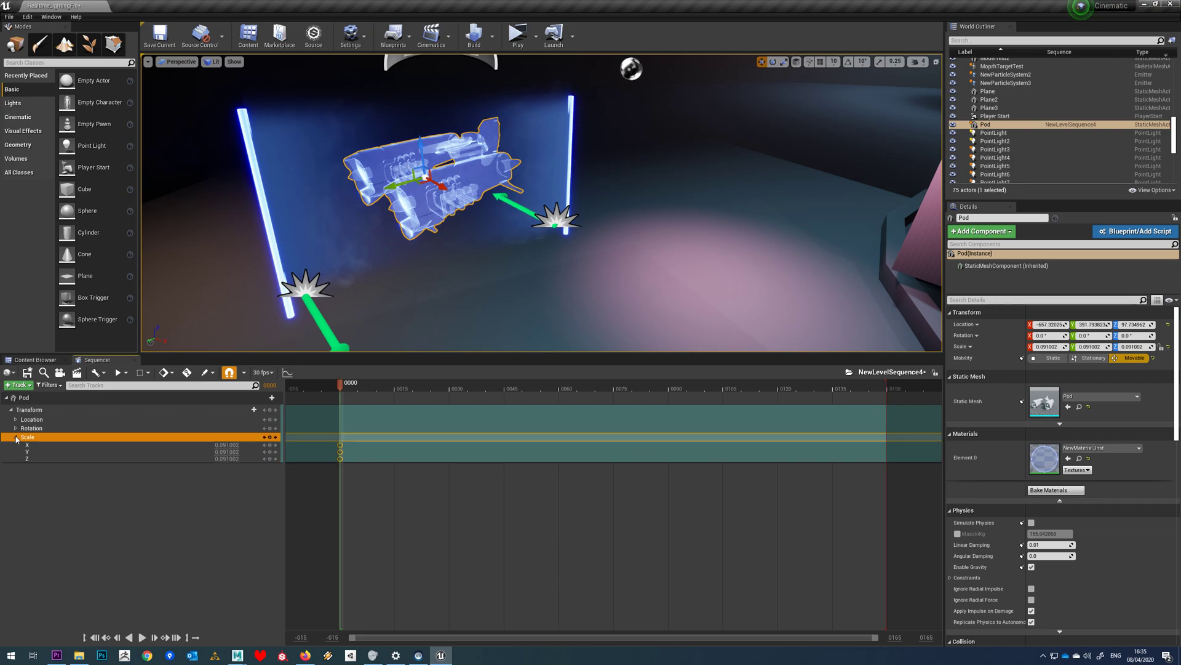
click(239, 444)
text(0)
key(Return)
click(234, 452)
text(0)
key(Return)
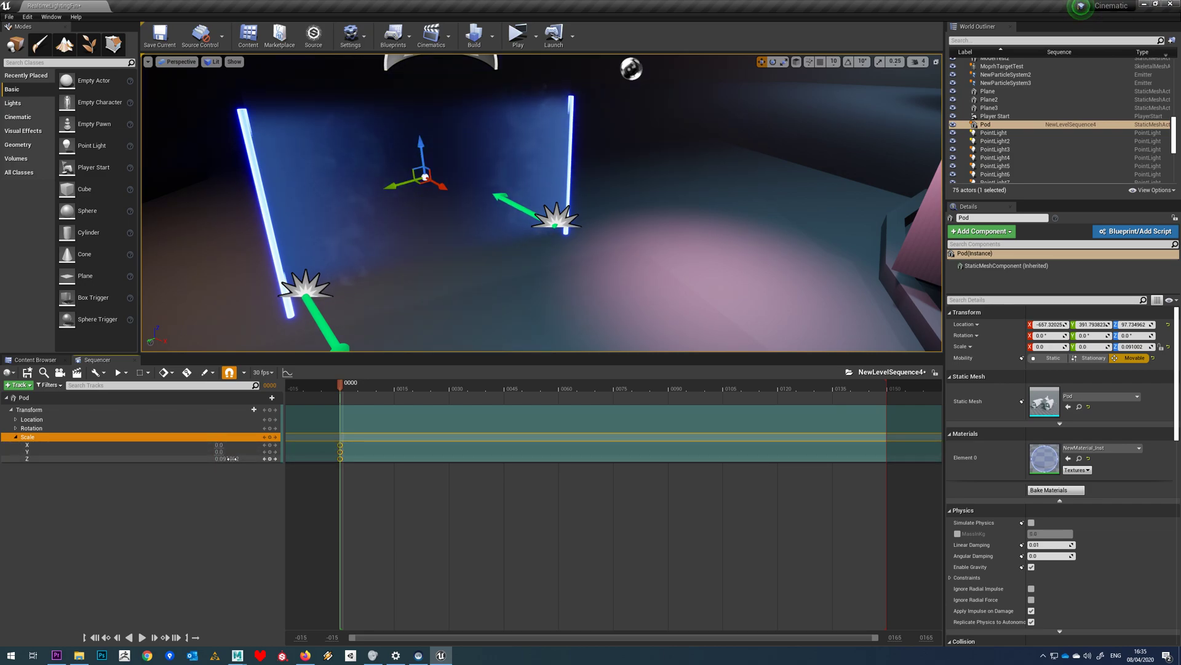
click(232, 462)
text(0)
key(Return)
- Scale the Pod up uniformly to about 0.112 at frame 1 and play the sequence from the start
click(347, 394)
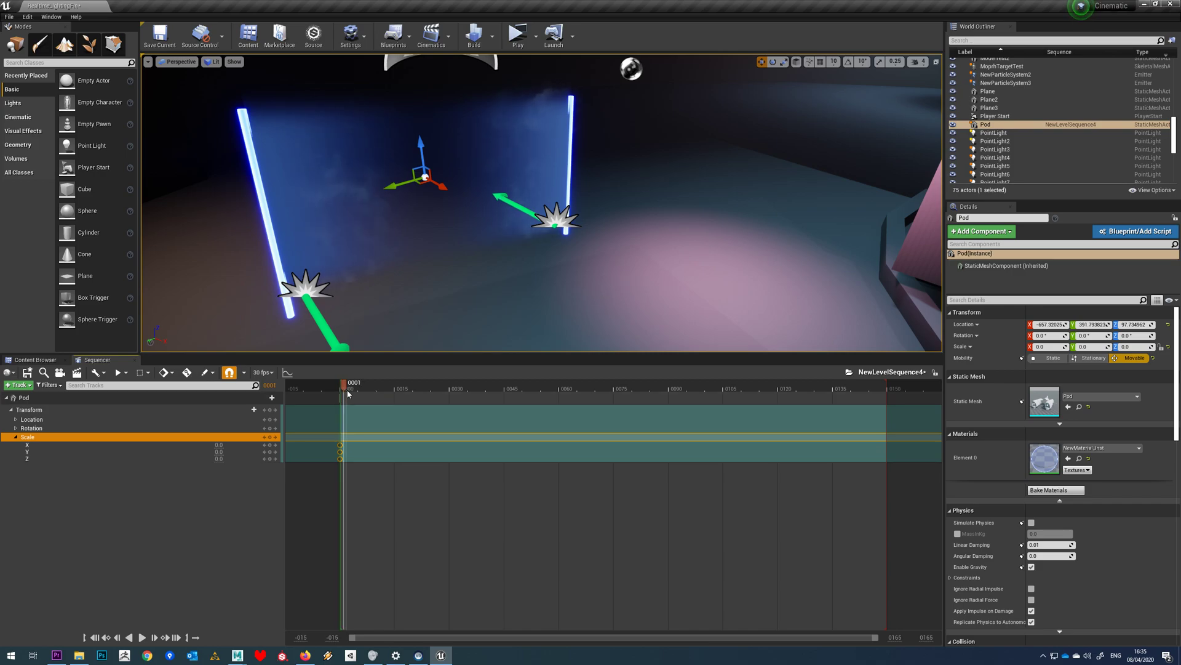
mouse_move(457, 252)
right_down()
mouse_move(401, 215)
mouse_move(458, 253)
right_up()
mouse_move(409, 176)
mouse_down()
mouse_move(468, 148)
mouse_move(360, 203)
mouse_move(486, 134)
mouse_move(400, 179)
mouse_up()
key(s)
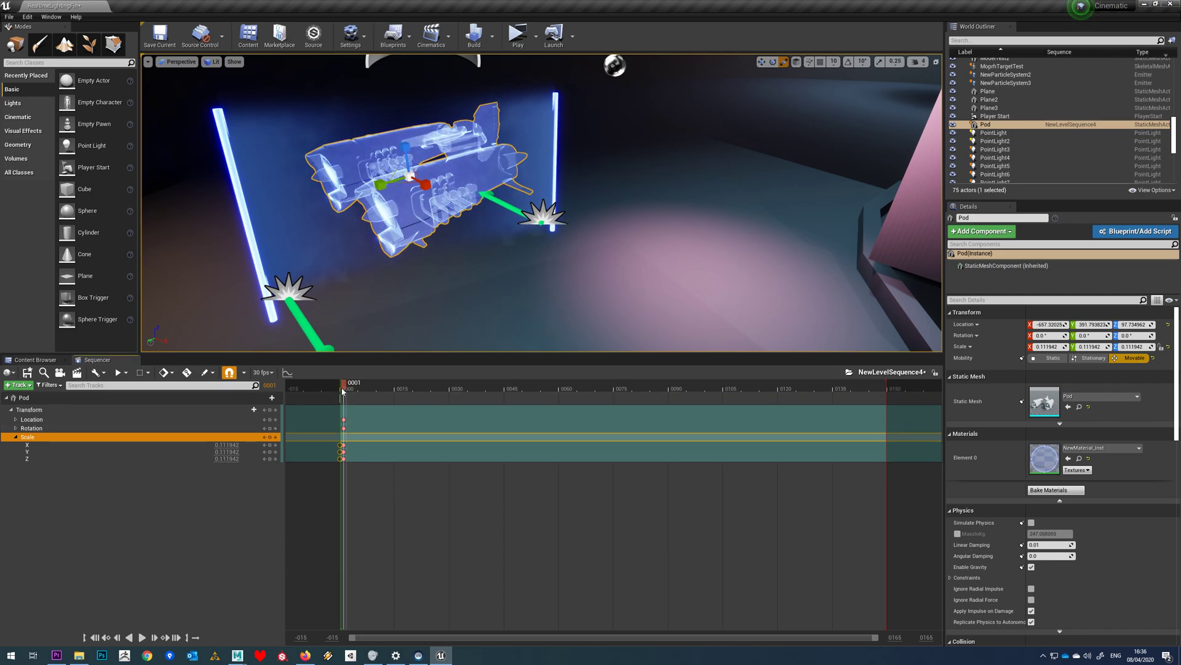
drag(343, 391, 341, 391)
click(143, 638)
click(143, 638)
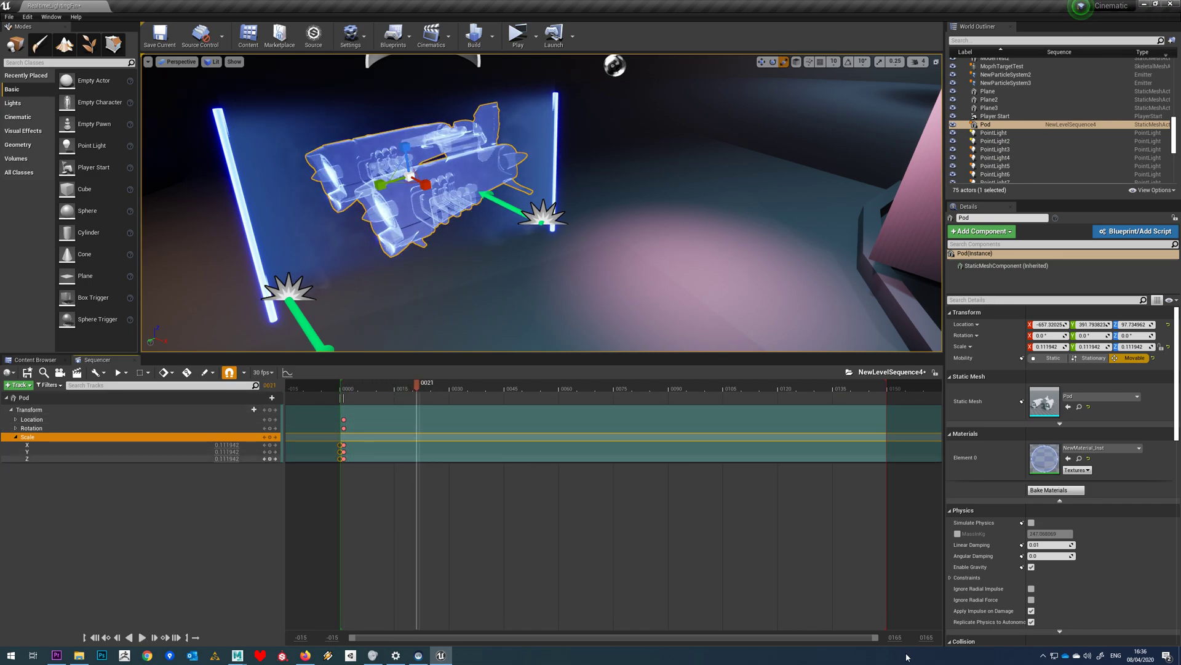
- Shift the Pod's Location, Rotation and Scale keyframes from frame 1 to frame 2
drag(876, 637, 478, 573)
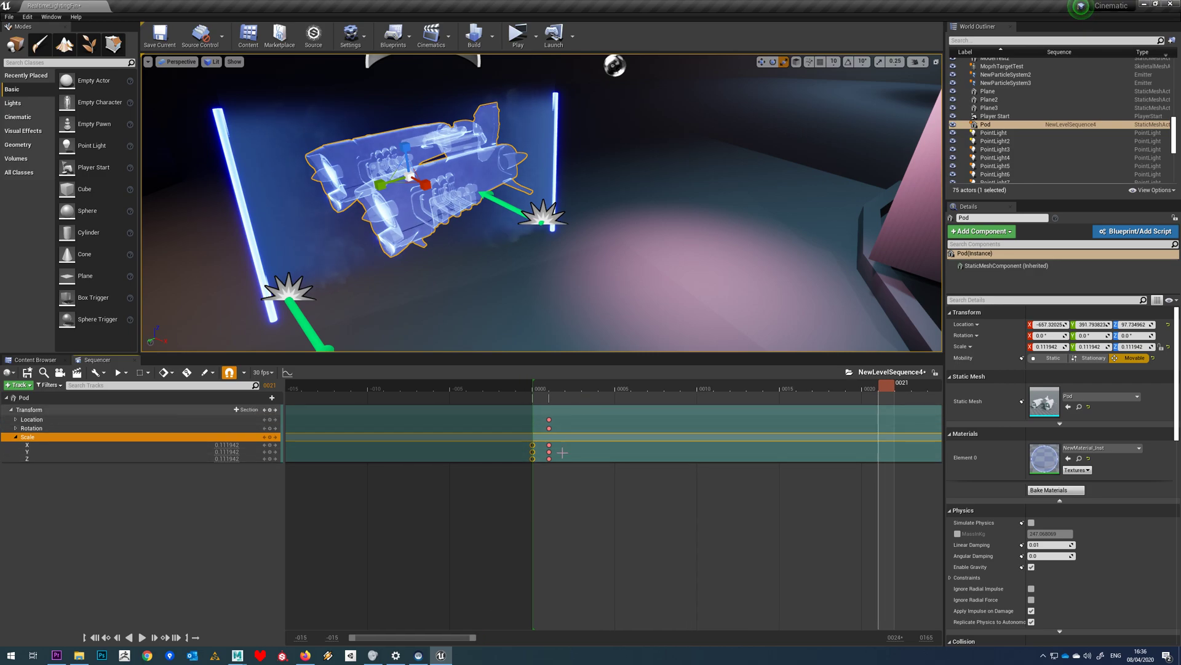
drag(566, 414, 542, 463)
drag(550, 446, 578, 446)
click(629, 521)
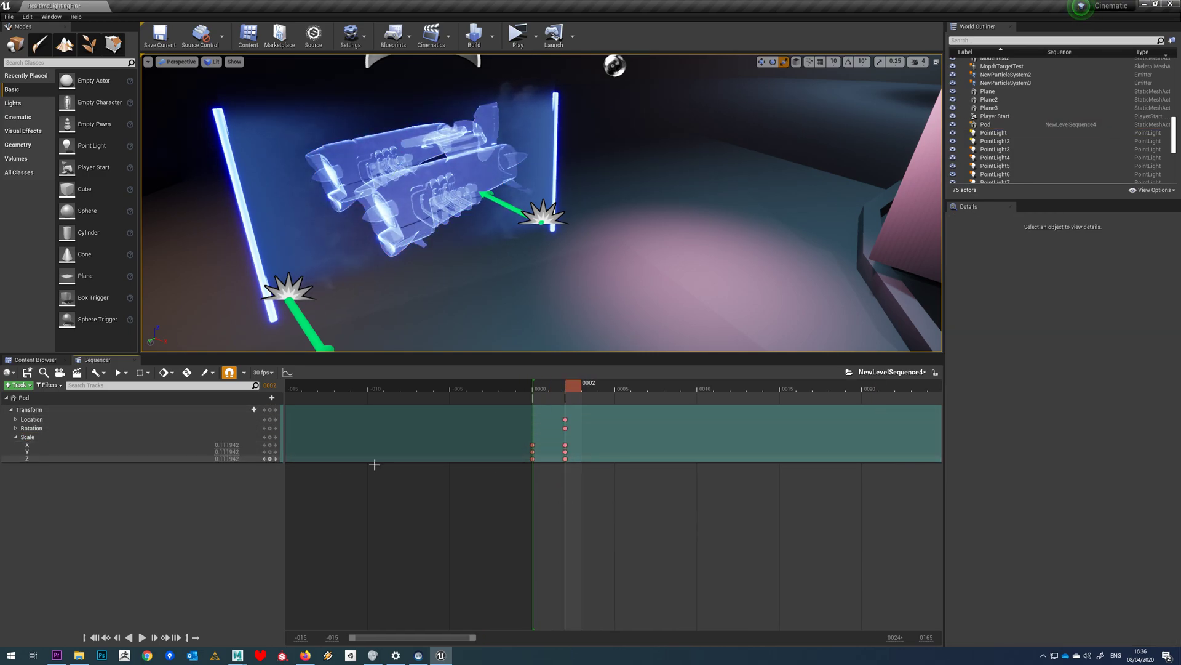
- Delete the Pod's Rotation and Location keyframes at frame 2, keeping the Scale keyframes
click(565, 427)
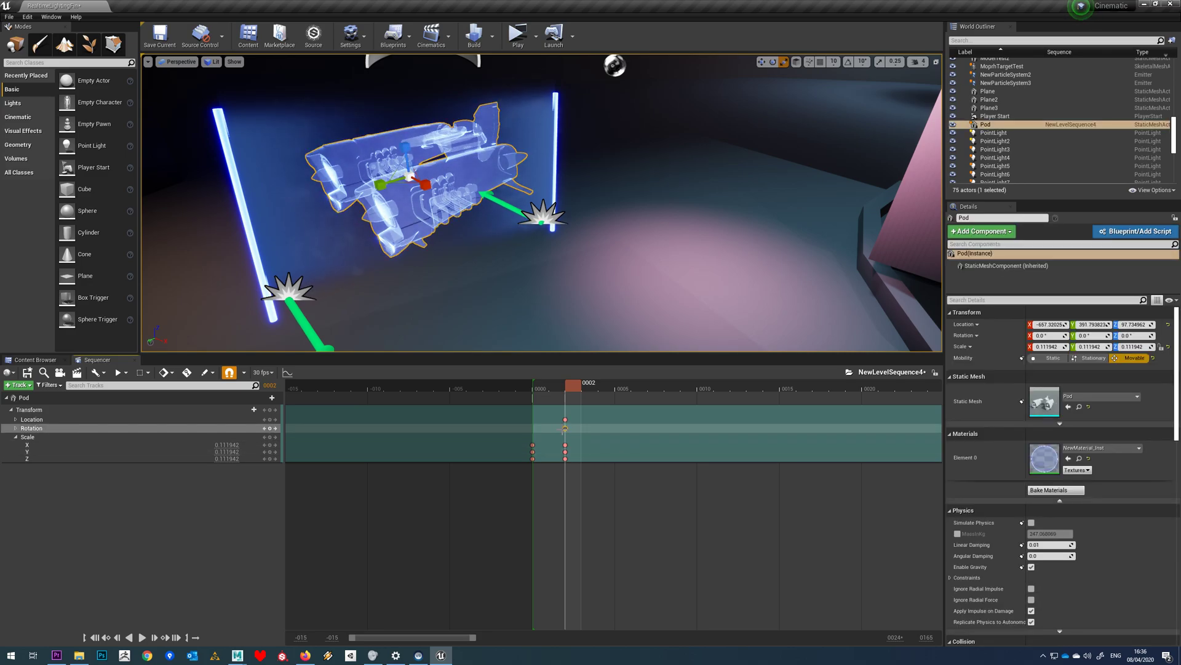
key(Delete)
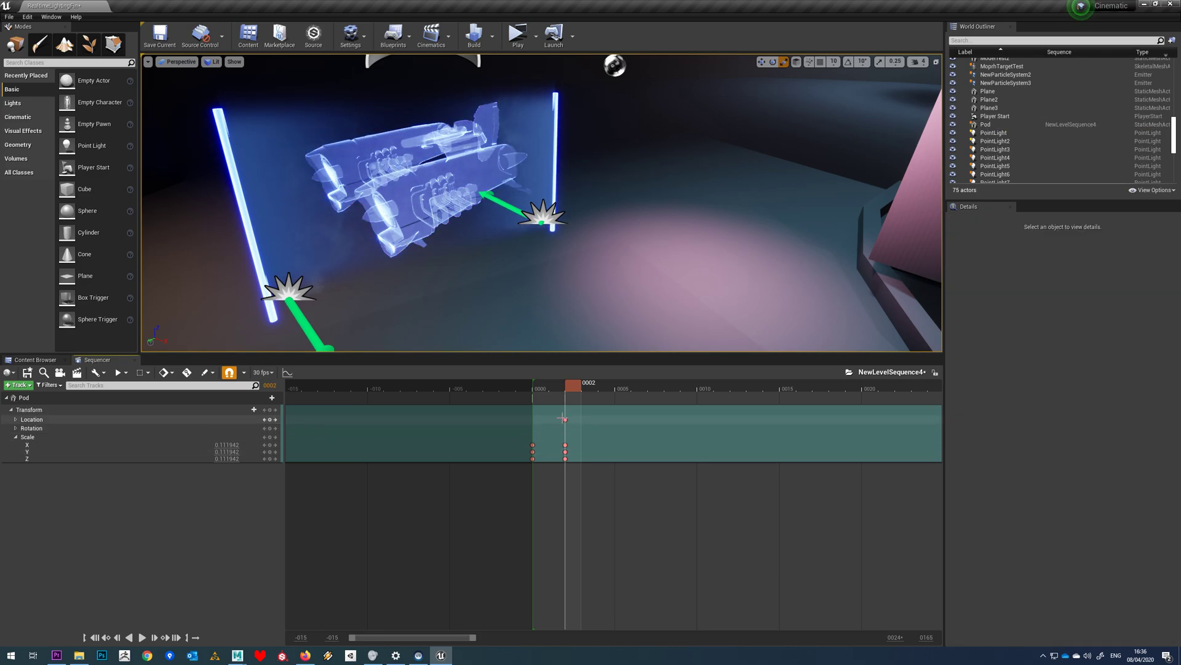
key(f)
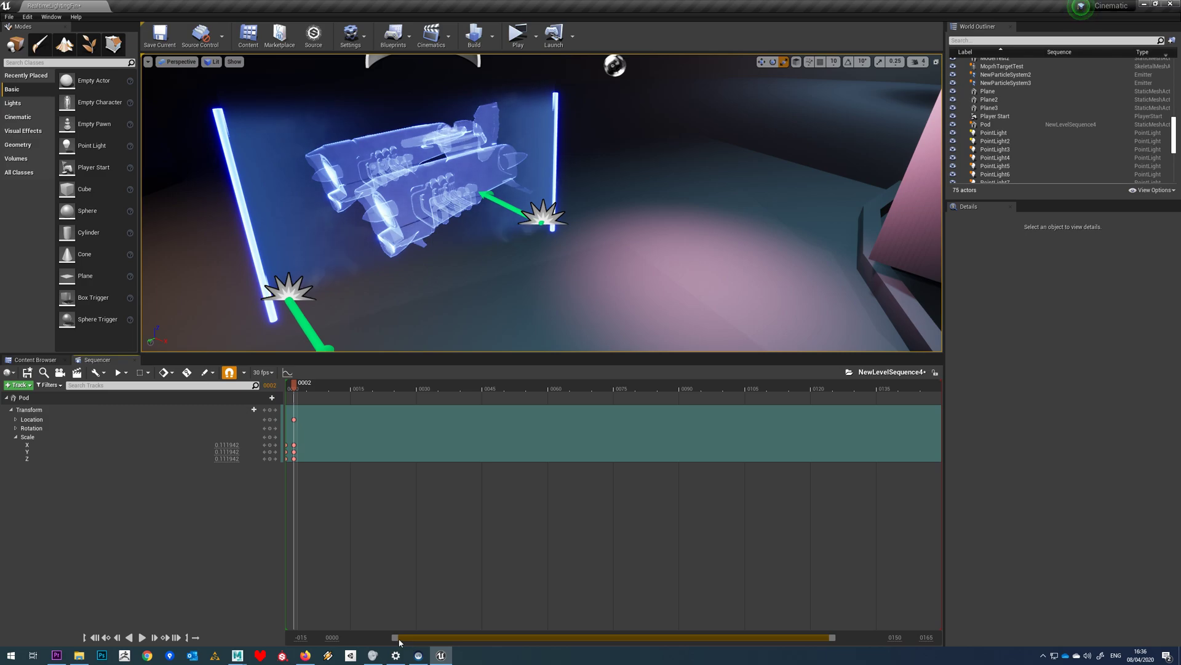
drag(397, 637, 350, 637)
click(352, 418)
click(353, 399)
- Add Rotation keyframes for the Pod at frame 0 and frame 150
drag(353, 388, 345, 394)
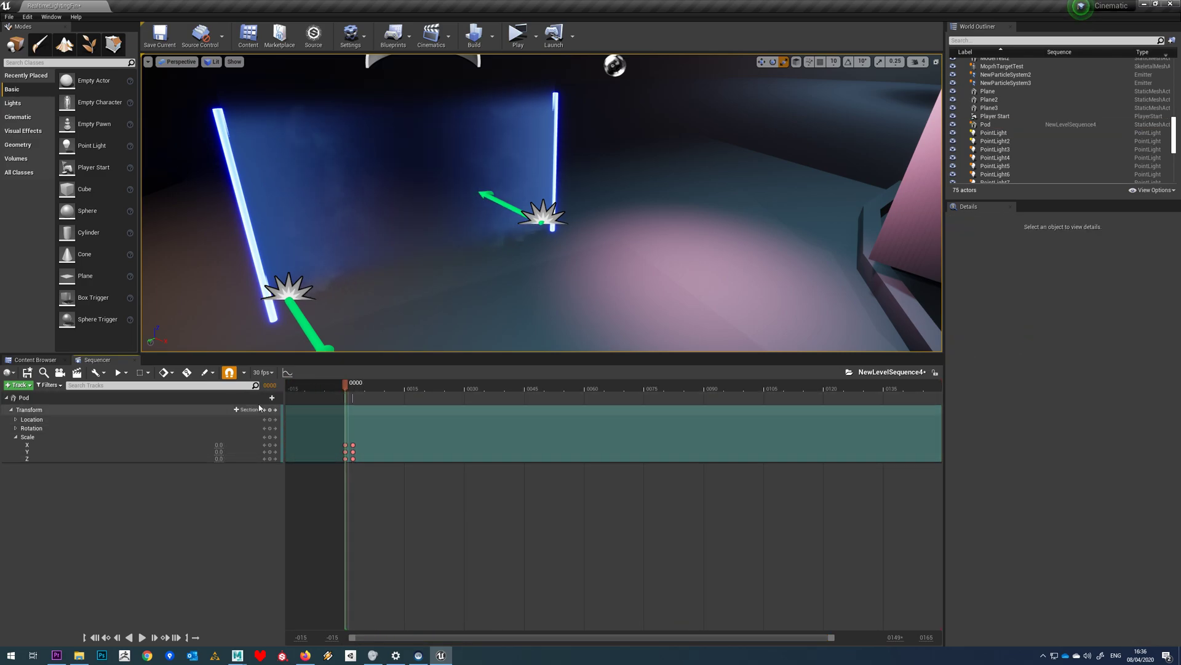
click(270, 427)
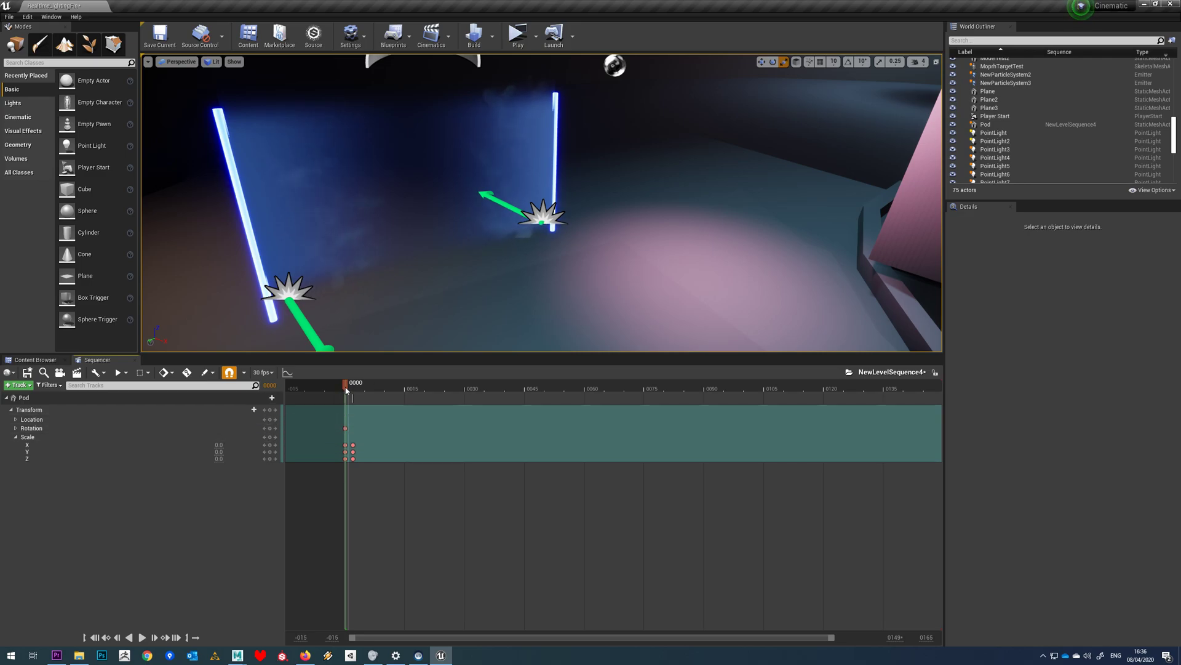
drag(346, 389, 909, 388)
drag(833, 638, 932, 642)
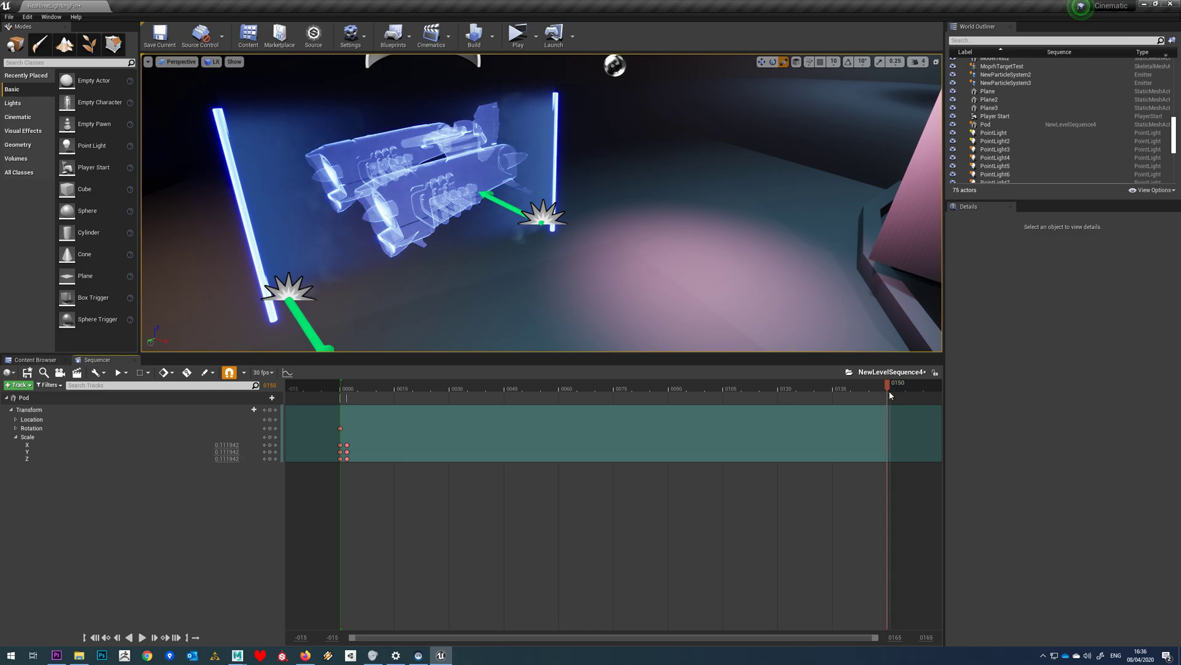
drag(894, 401, 888, 407)
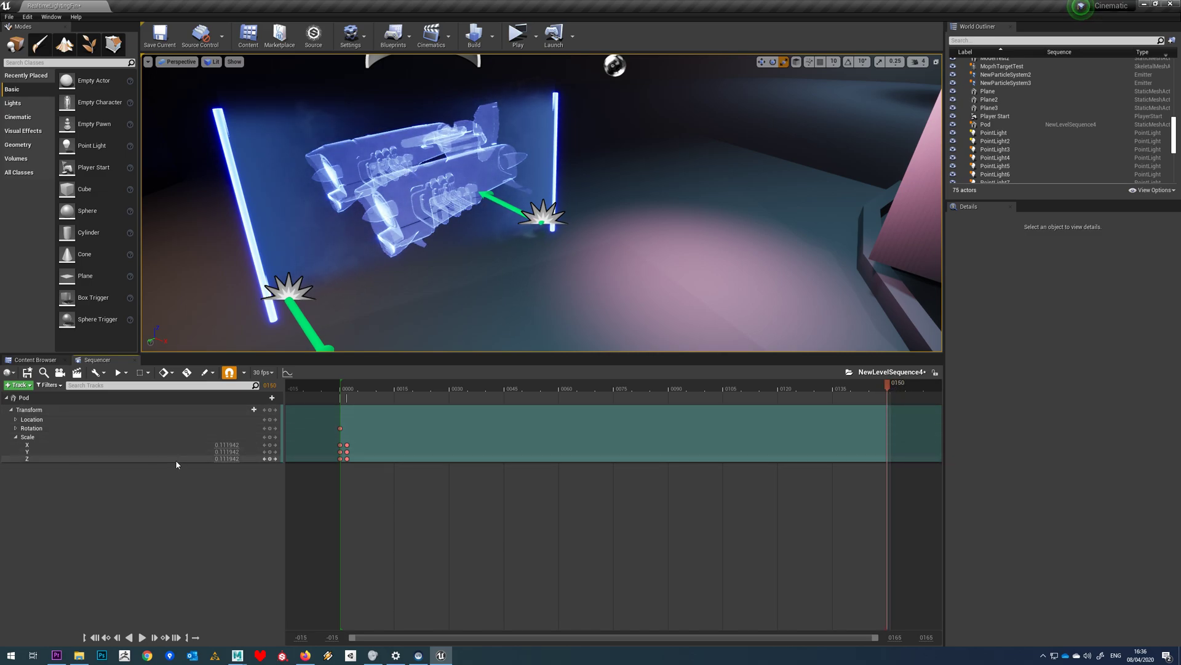
click(270, 428)
- Set the Pod's Z rotation to 360° at frame 150
click(436, 188)
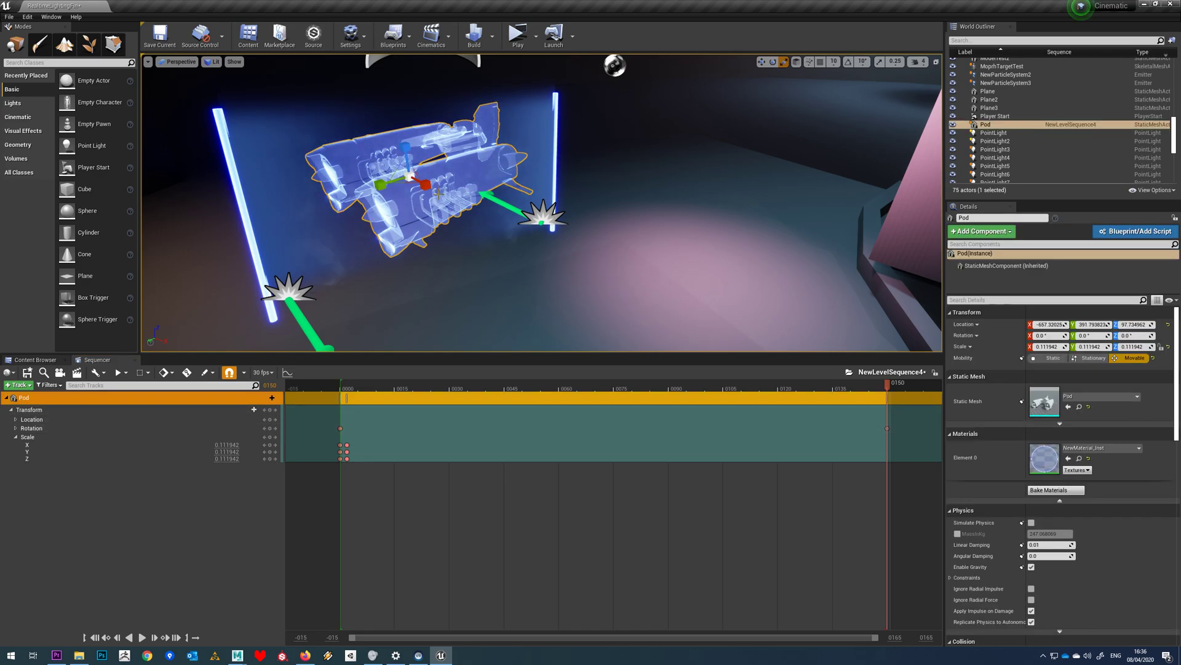
drag(405, 202, 449, 203)
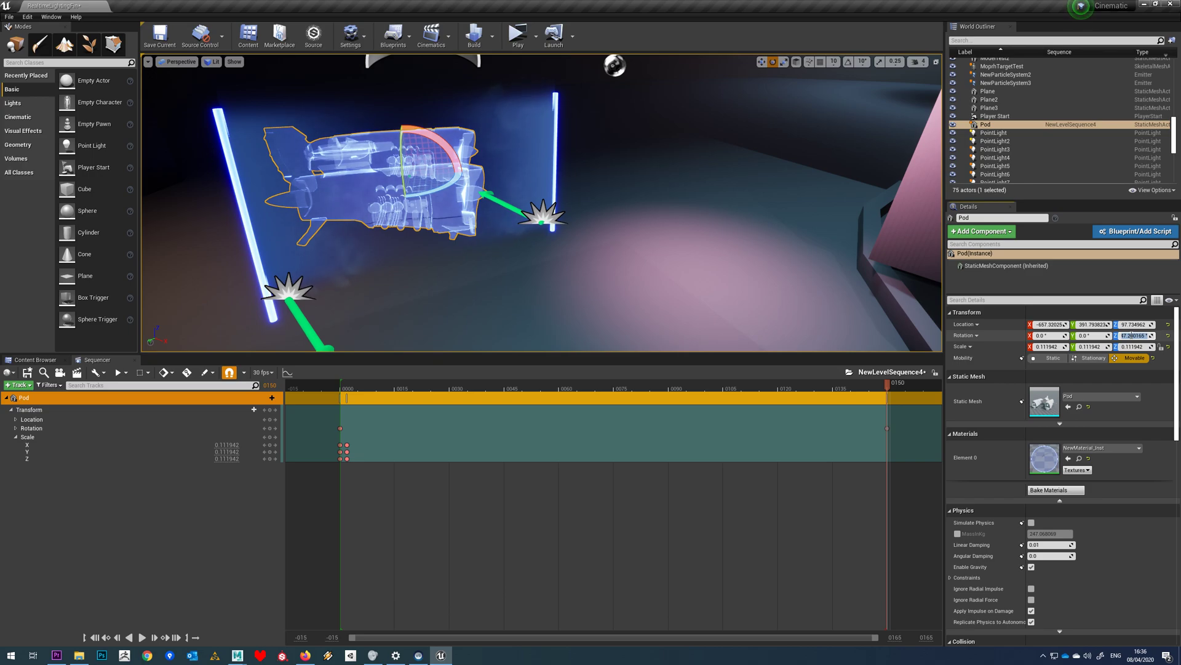
text(s)
key(BackSpace)
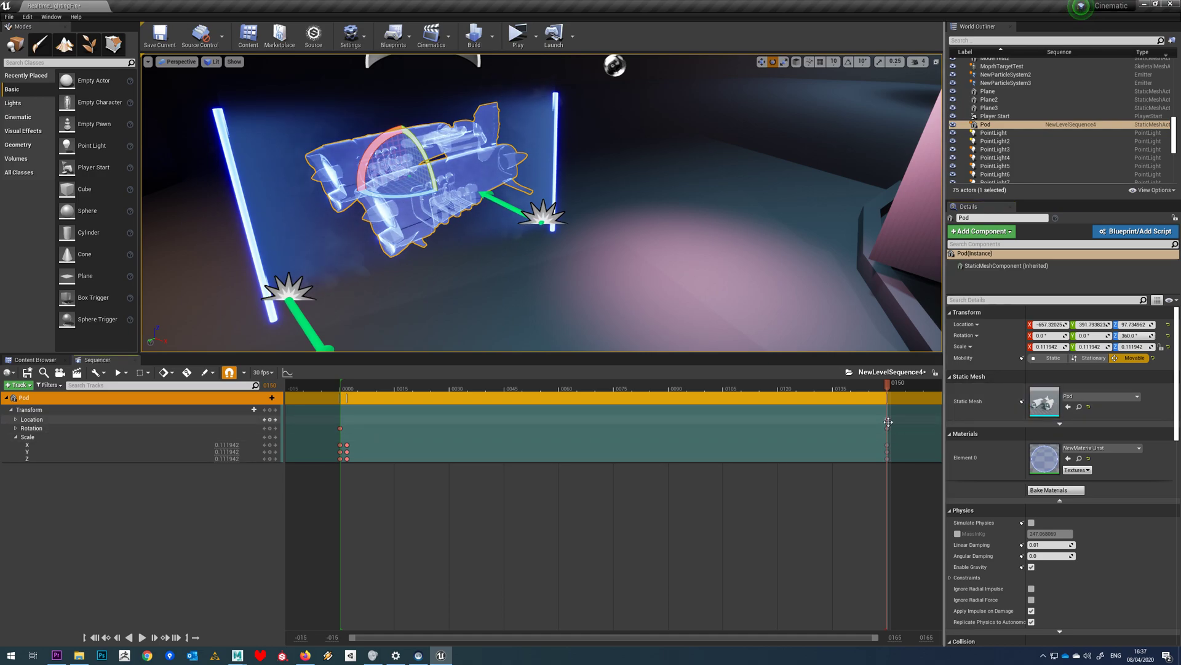
- Delete the Pod's Location and Scale keyframes at frame 150 and play the sequence from the start
click(888, 420)
key(Delete)
drag(881, 463, 900, 434)
key(Delete)
drag(889, 388, 340, 387)
click(143, 638)
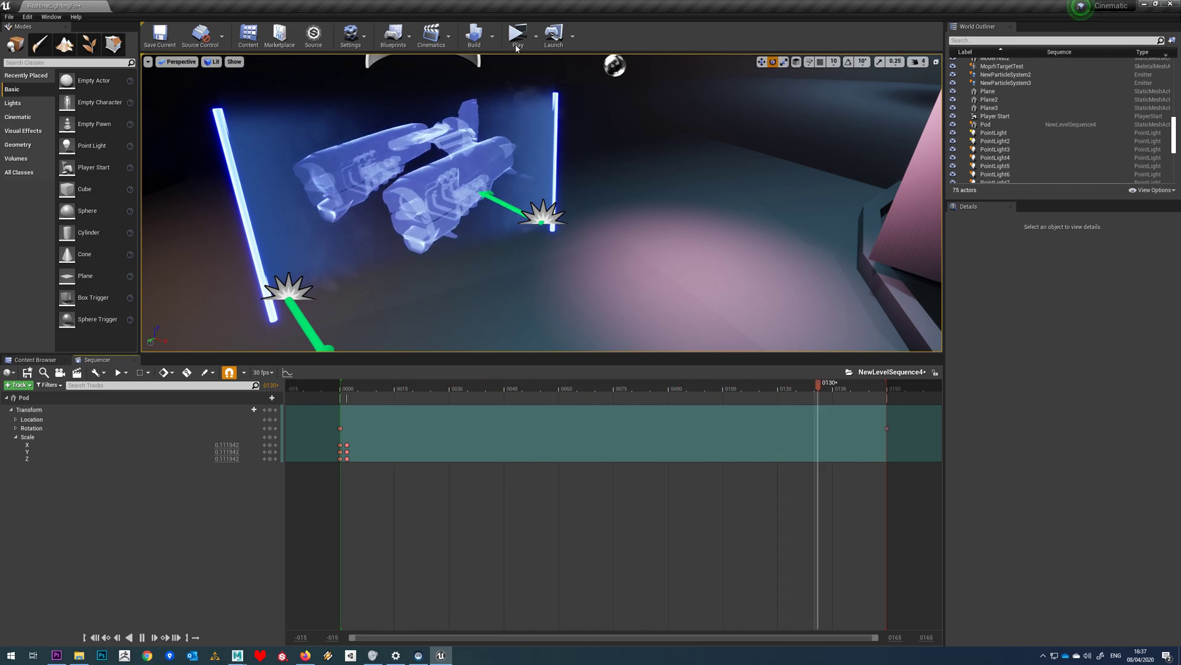
drag(360, 389, 343, 411)
- Make the Pod's Rotation curve linear in the Curve Editor, close it, and play and scrub the sequence
click(286, 372)
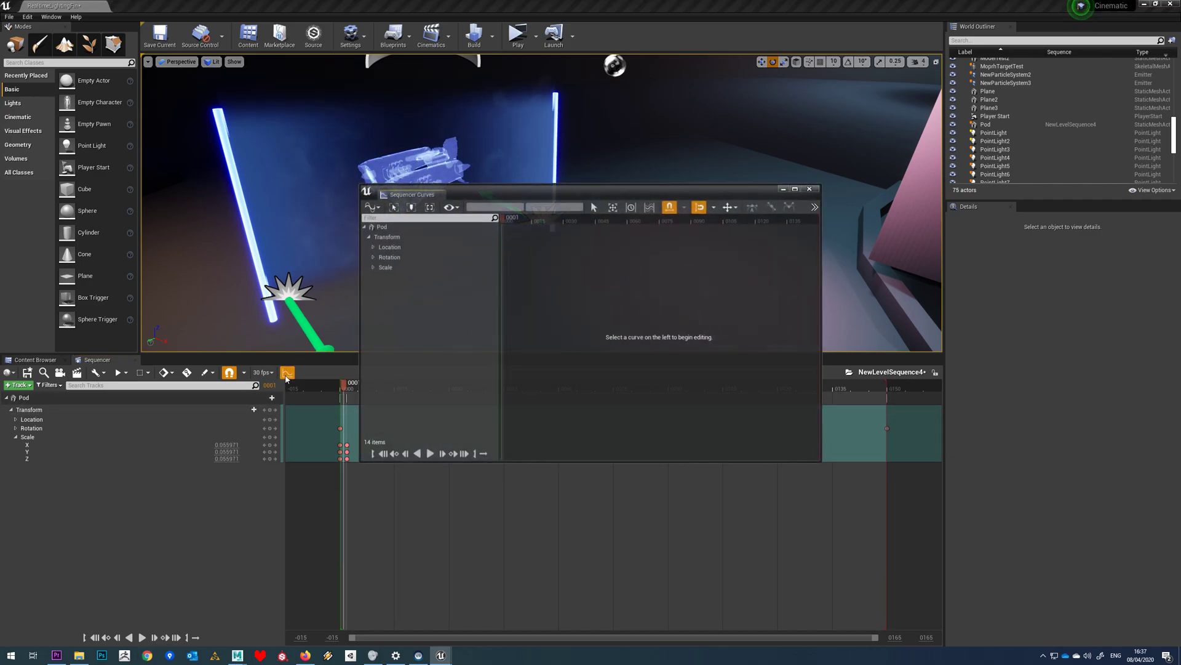
drag(534, 194, 766, 293)
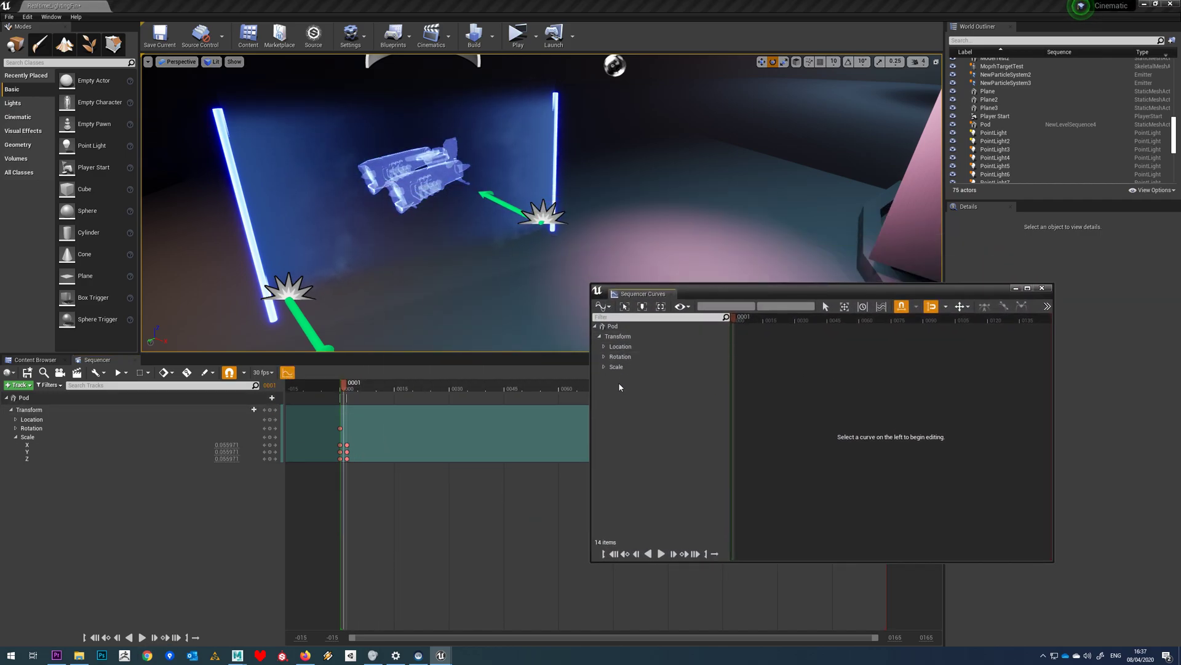
click(623, 357)
click(1022, 347)
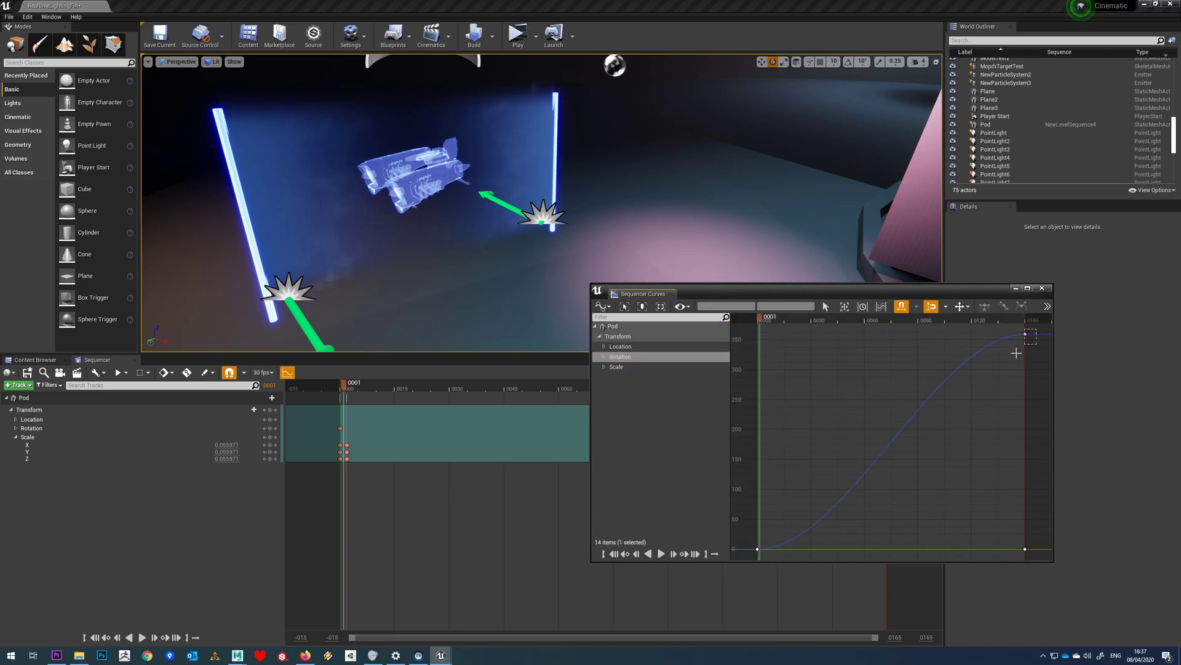
drag(739, 577, 738, 577)
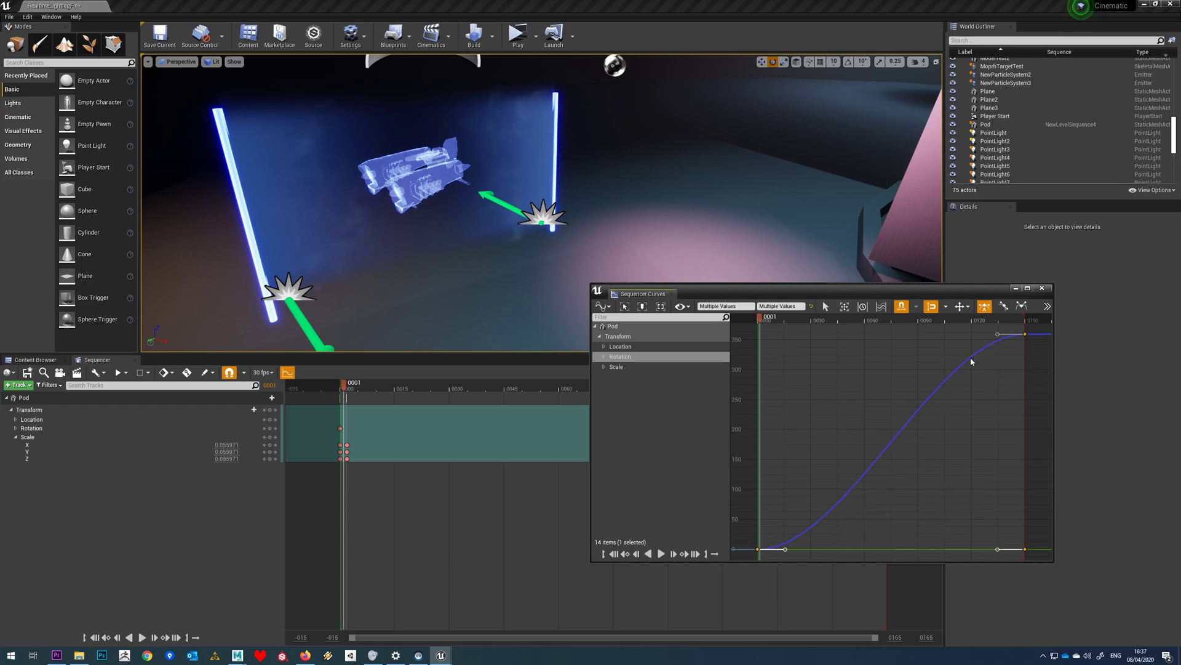
click(1047, 306)
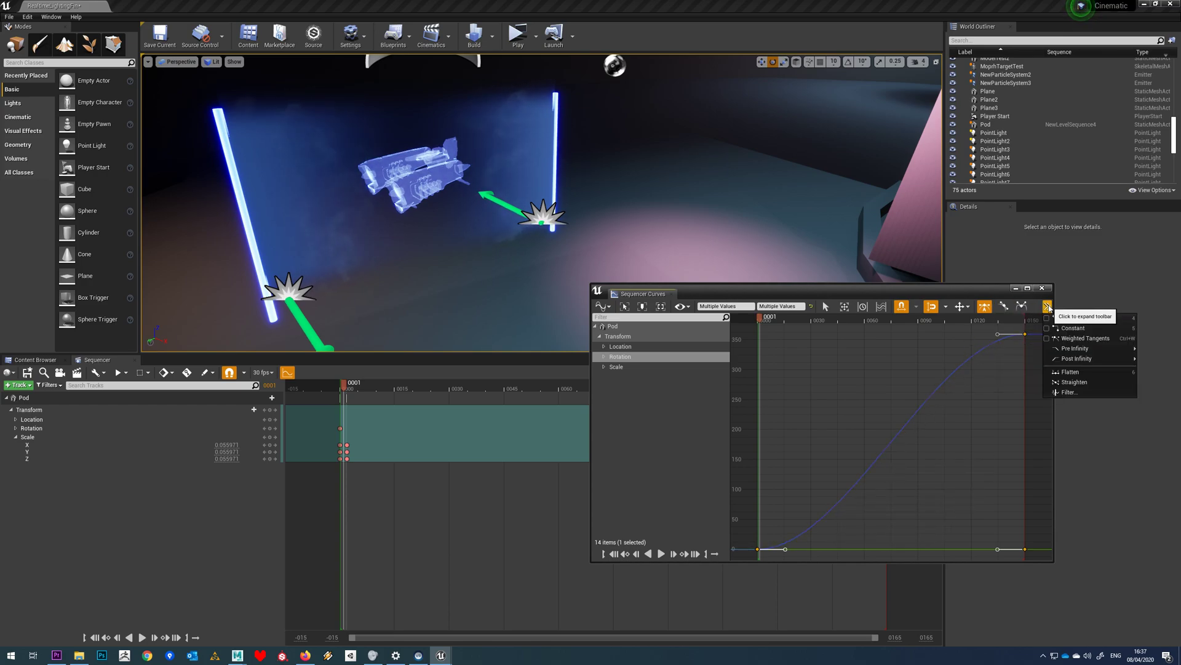
click(1070, 317)
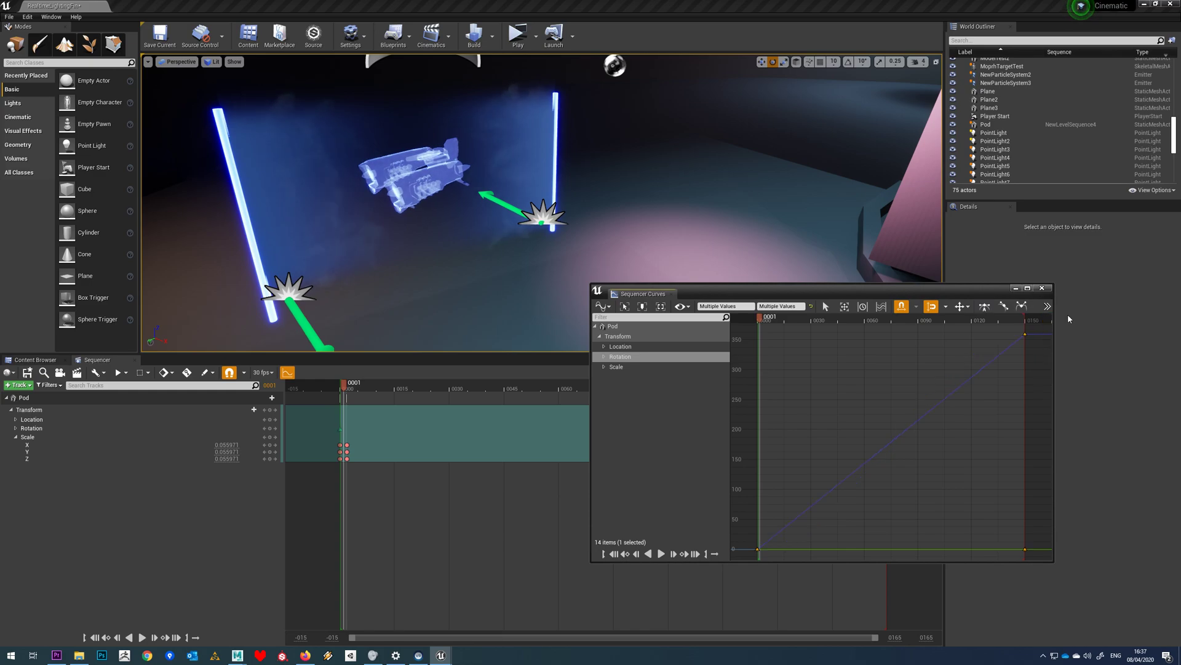
click(1042, 289)
drag(357, 389, 338, 394)
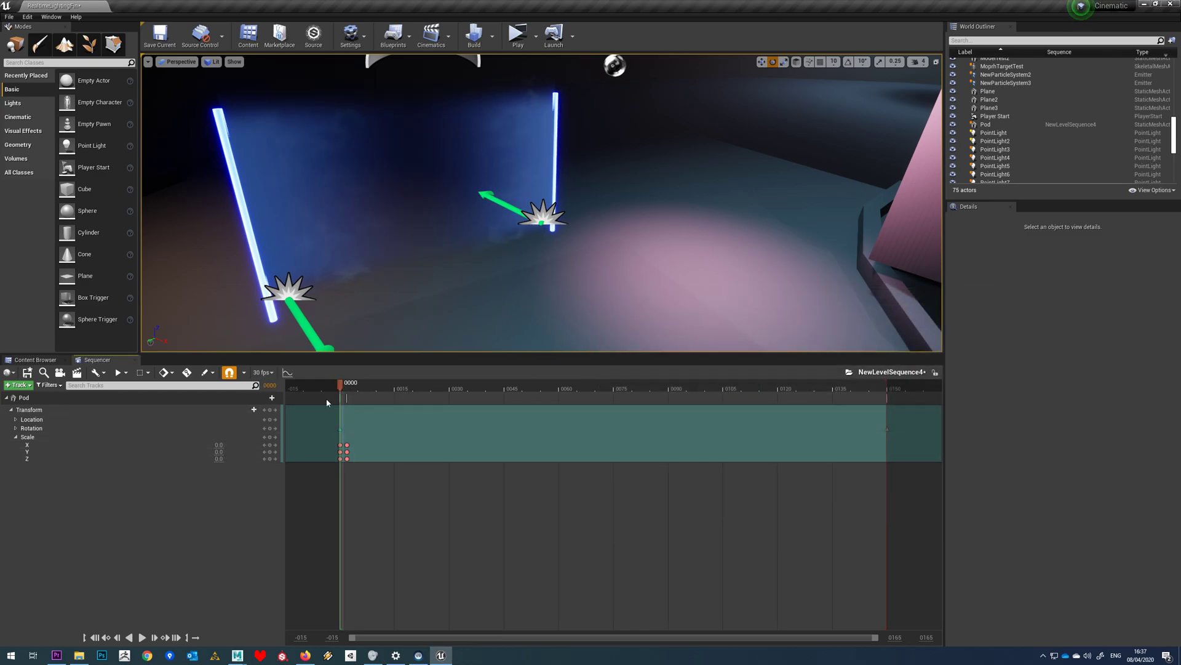
click(141, 637)
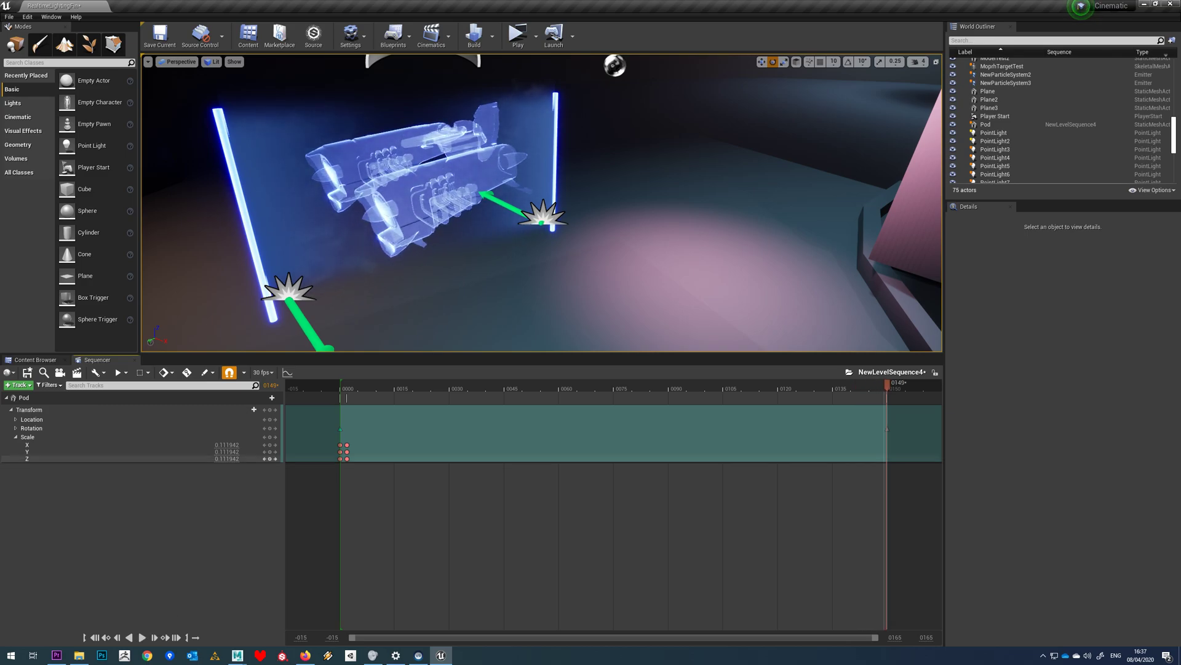
drag(778, 386, 603, 386)
drag(623, 430, 461, 431)
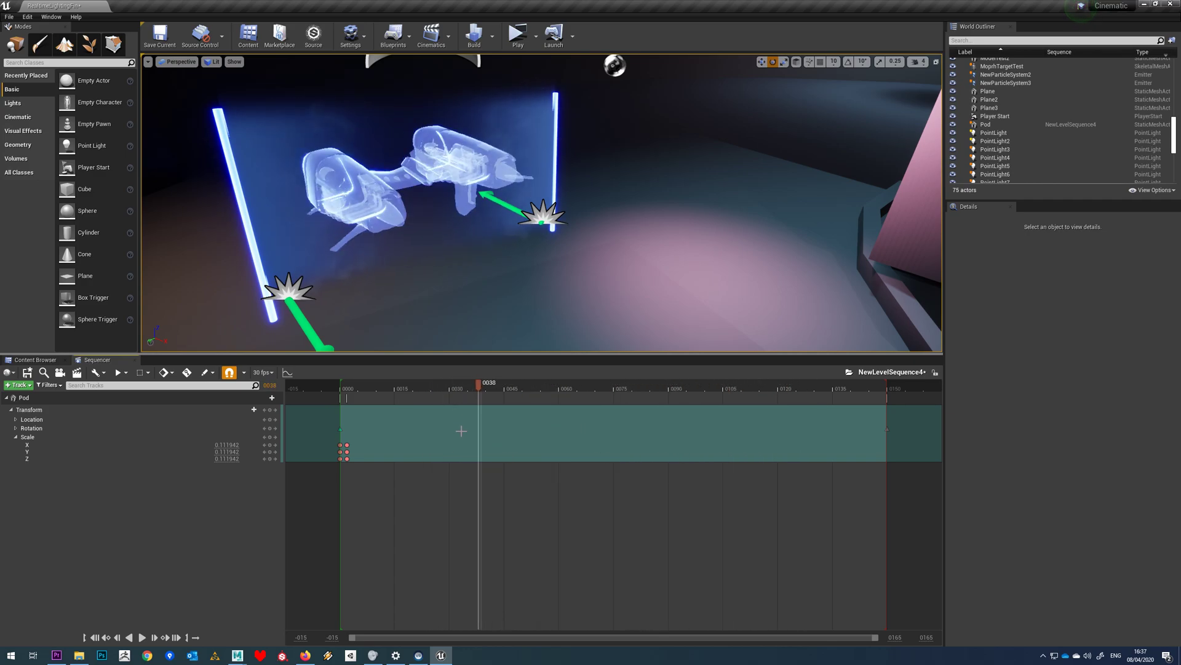
- Open the FXHologramSmoke particle system from the Materials/Hologram folder
click(285, 277)
click(37, 360)
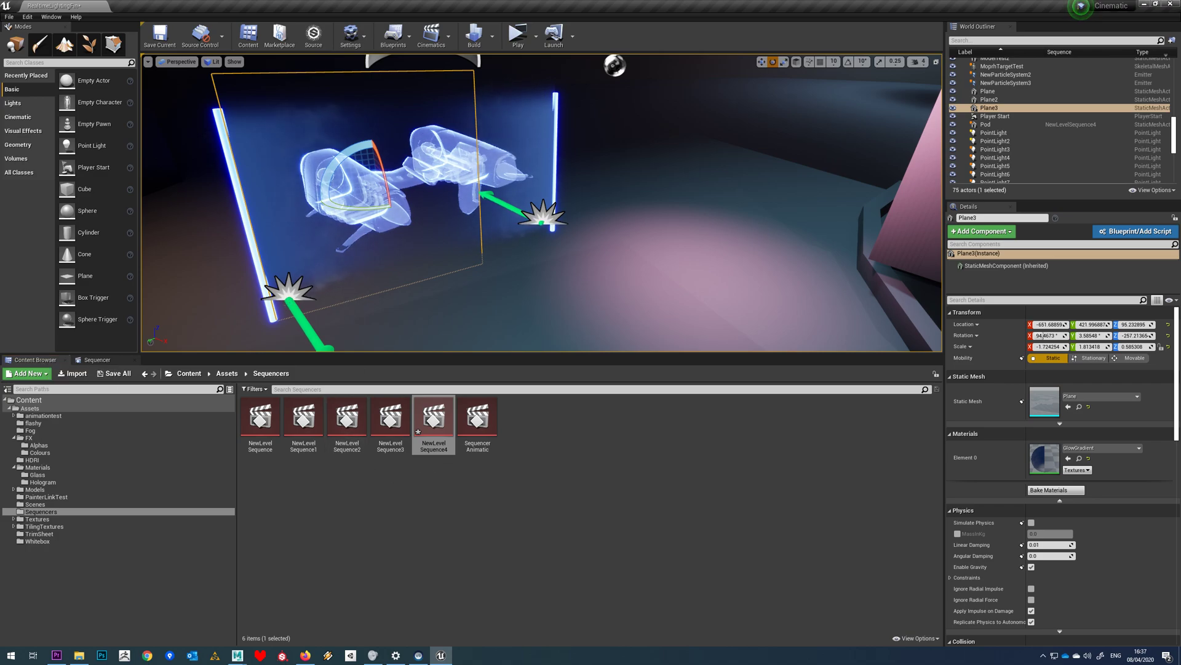
click(540, 219)
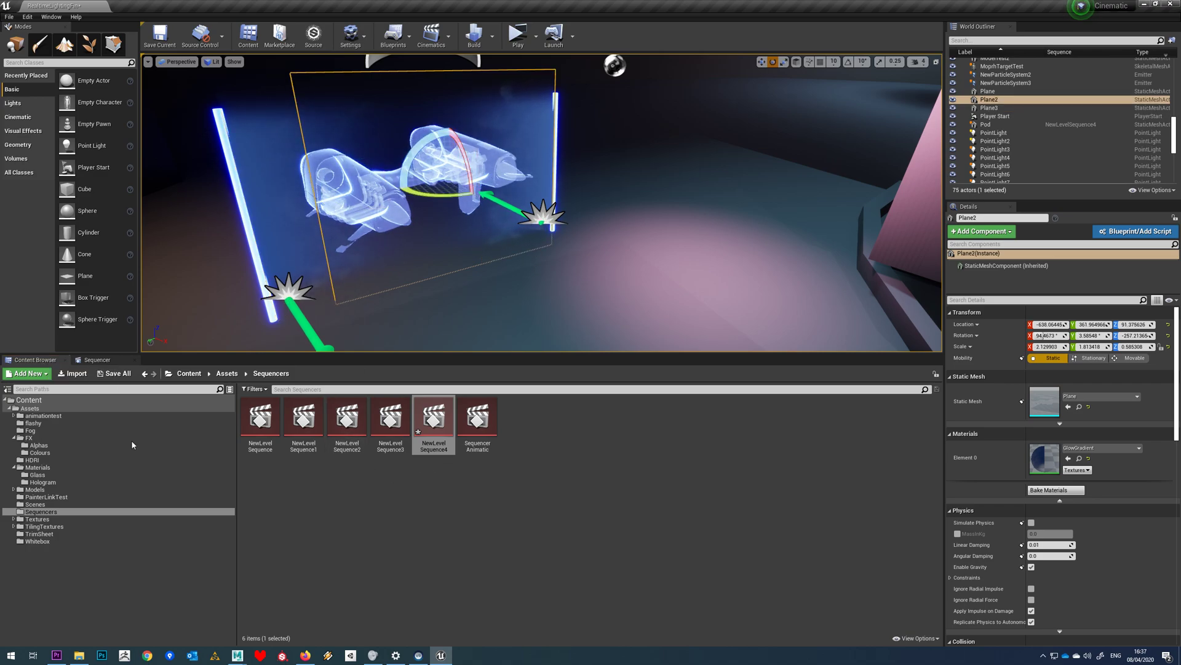
click(46, 445)
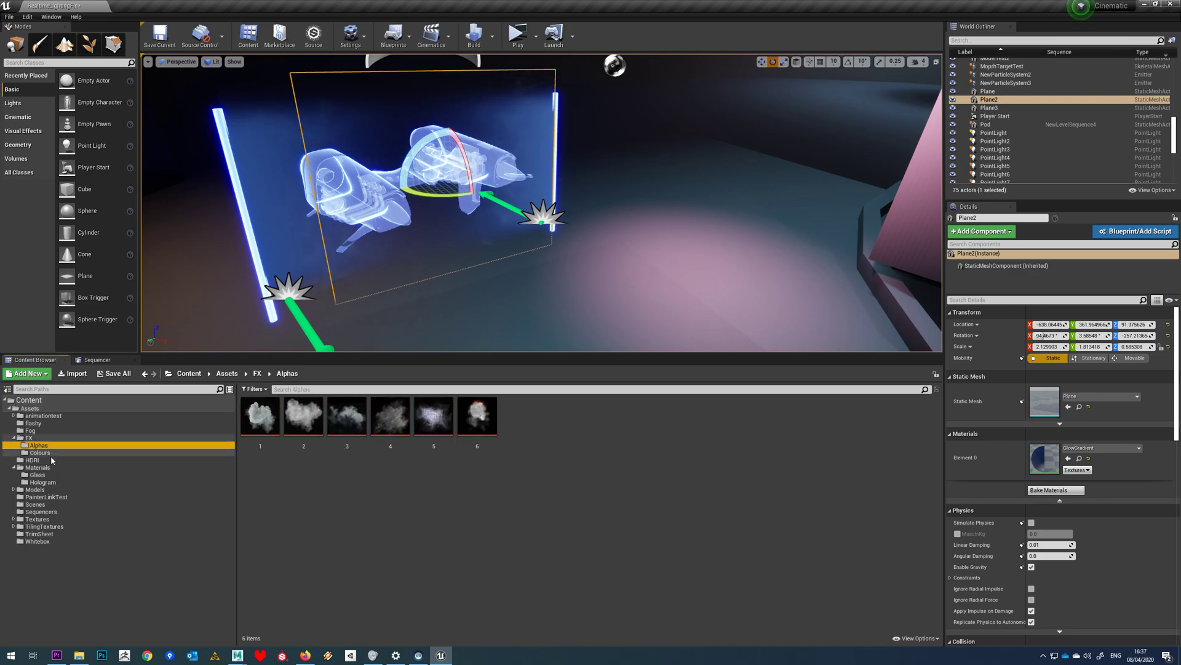
click(46, 488)
click(43, 482)
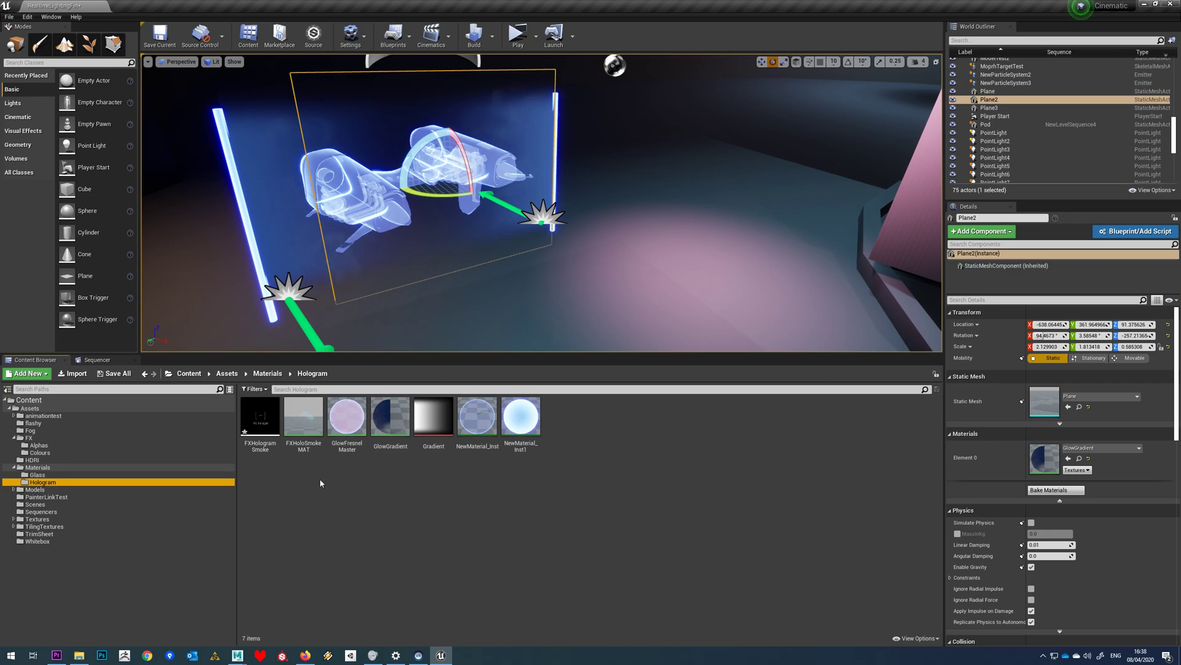
double_click(261, 416)
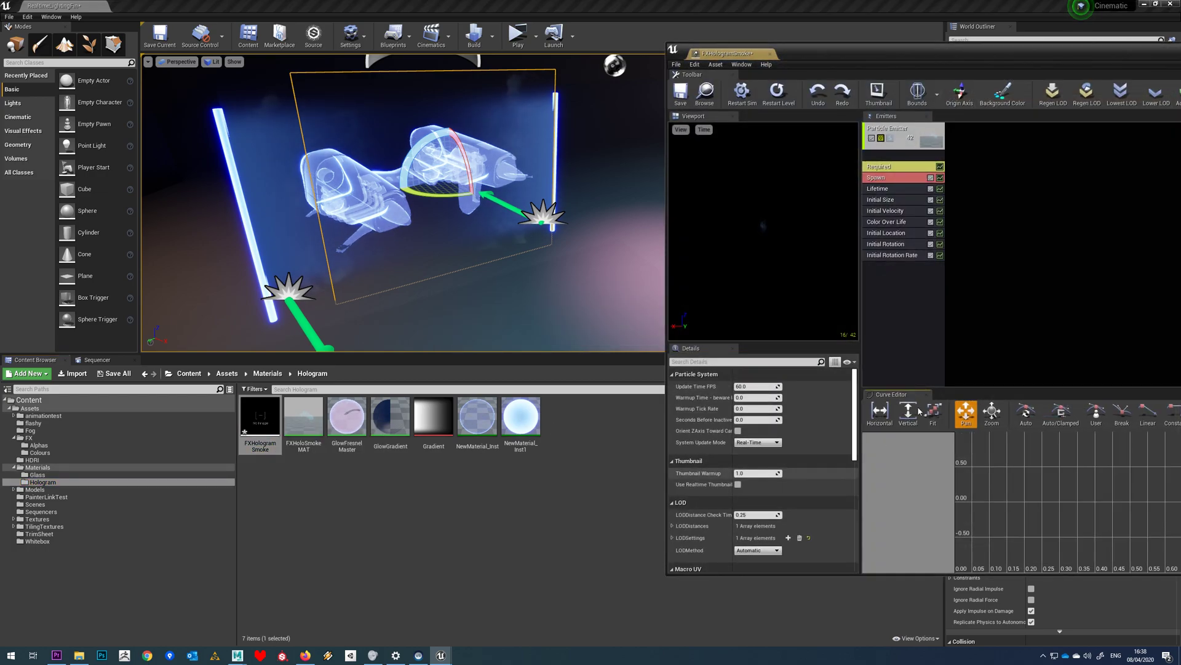
- In the emitter's Color Over Life module, set Alpha Over Life curve point 1's Out Val to 0.2 and save the particle system
click(893, 227)
scroll(789, 471, down, 5)
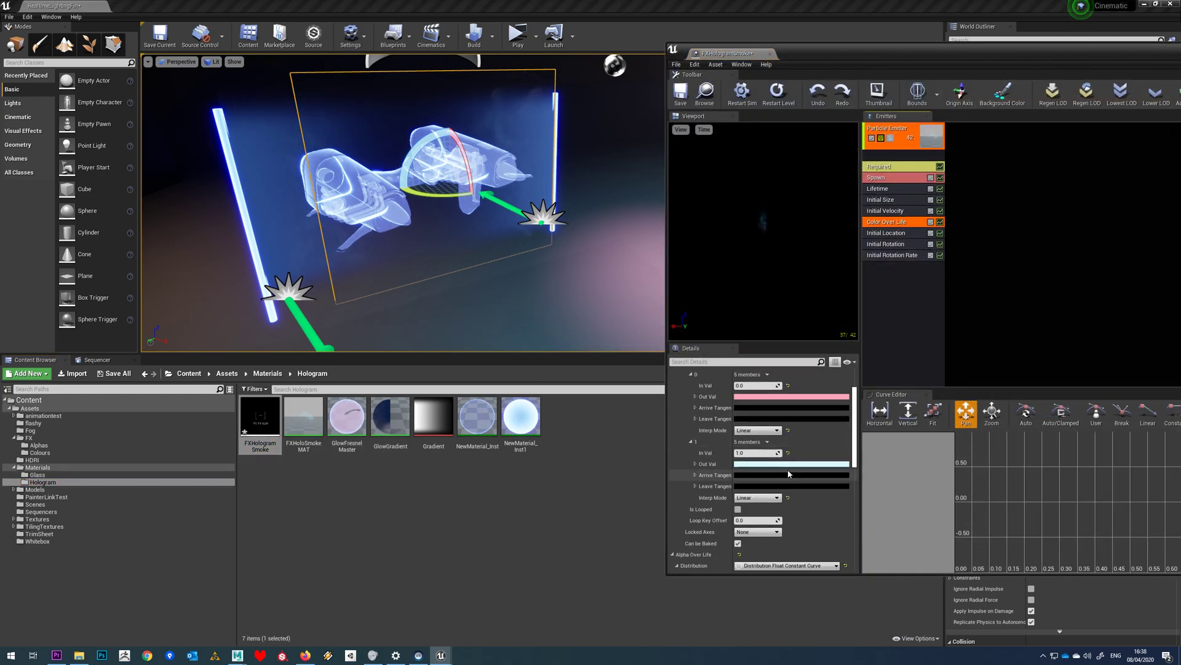
scroll(788, 474, down, 2)
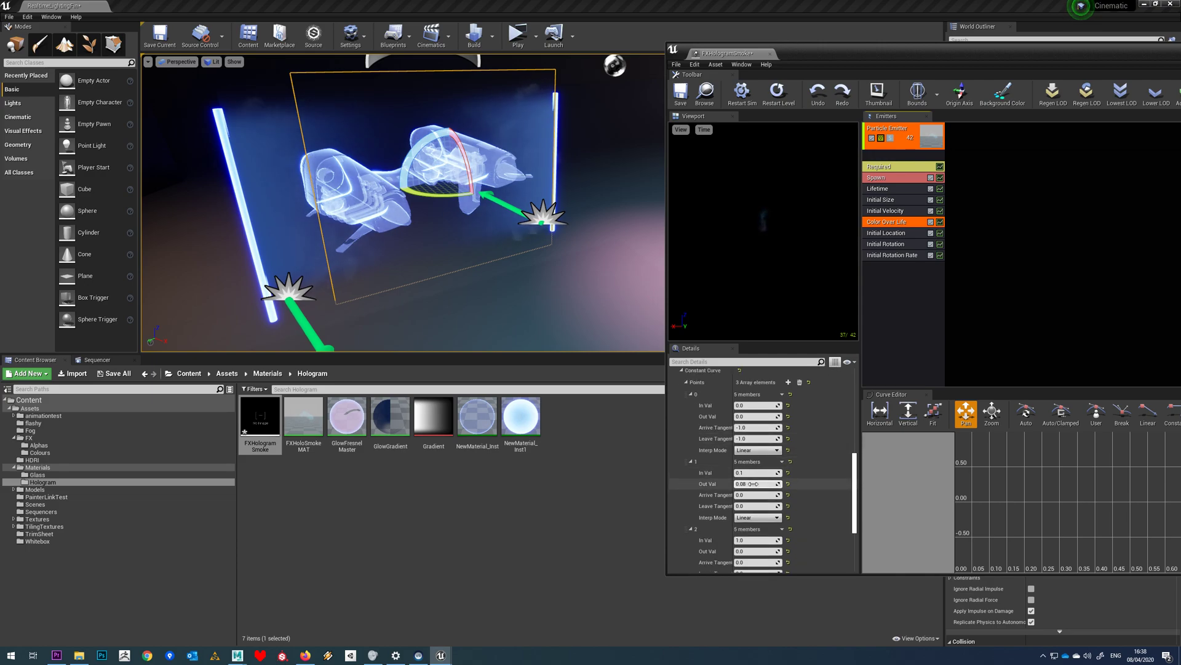
key(Return)
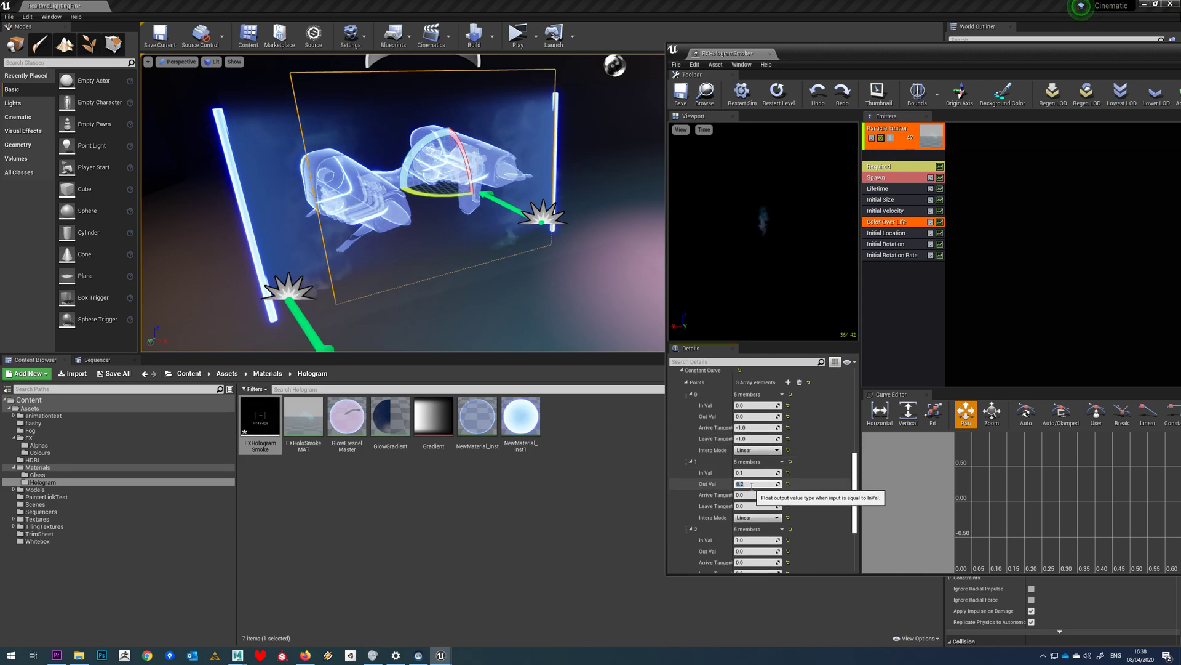
click(681, 95)
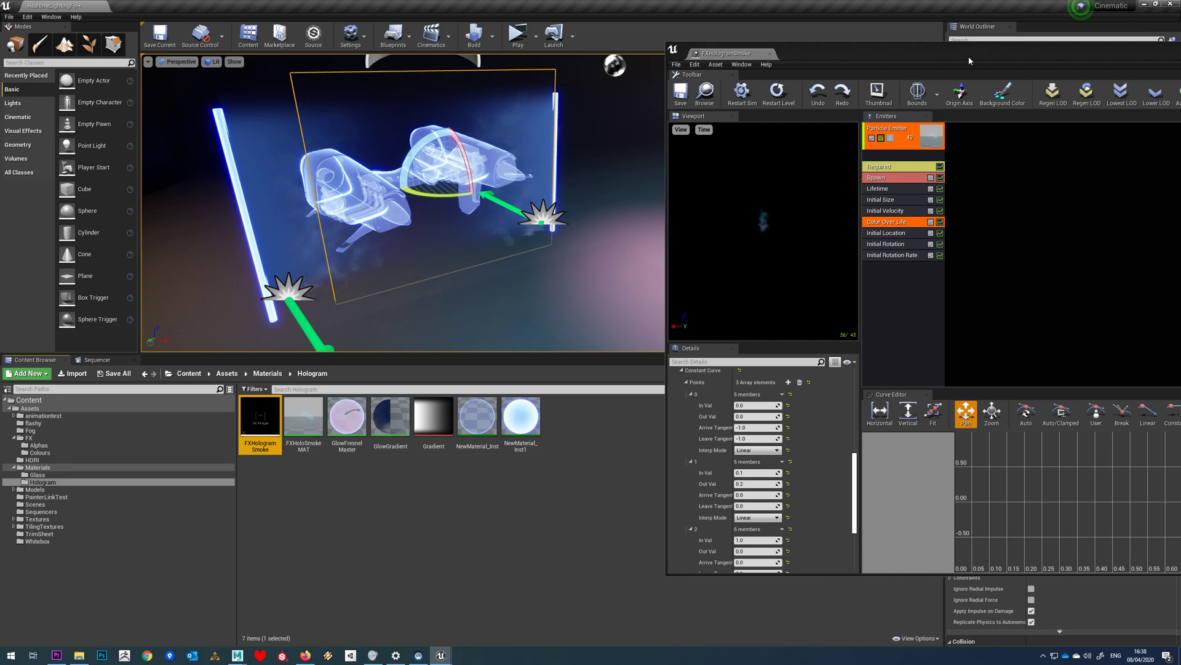
- Dismiss the particle editor and return to the Pod's level sequence in Sequencer
drag(969, 60, 950, 150)
click(1066, 143)
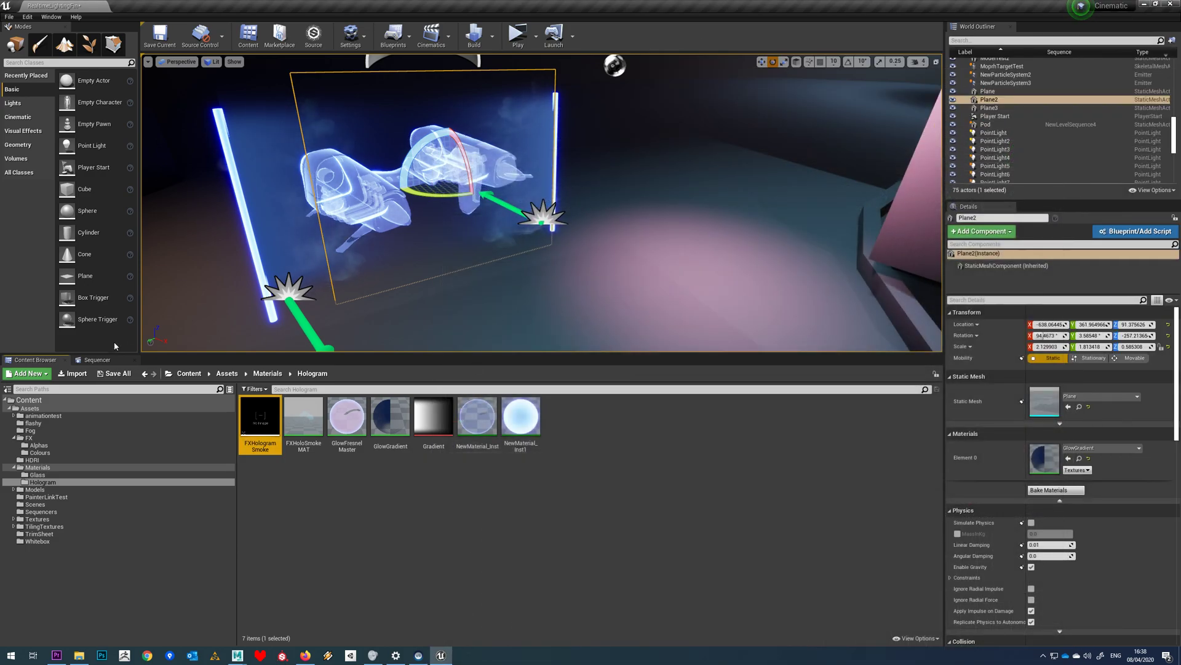
click(97, 359)
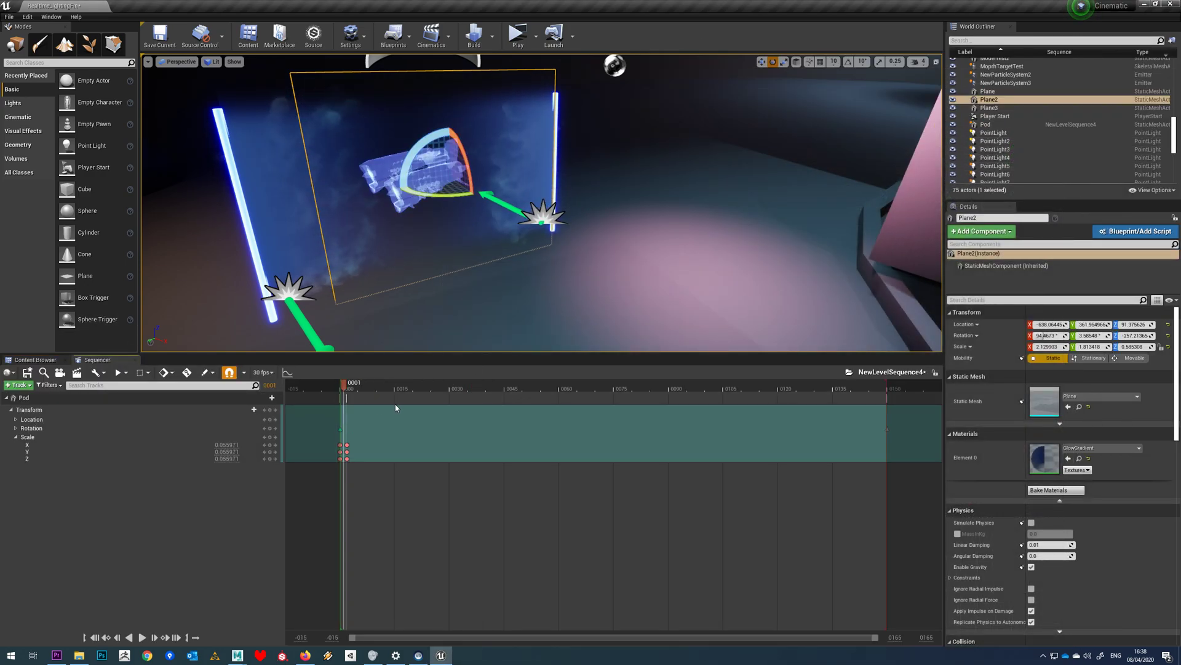